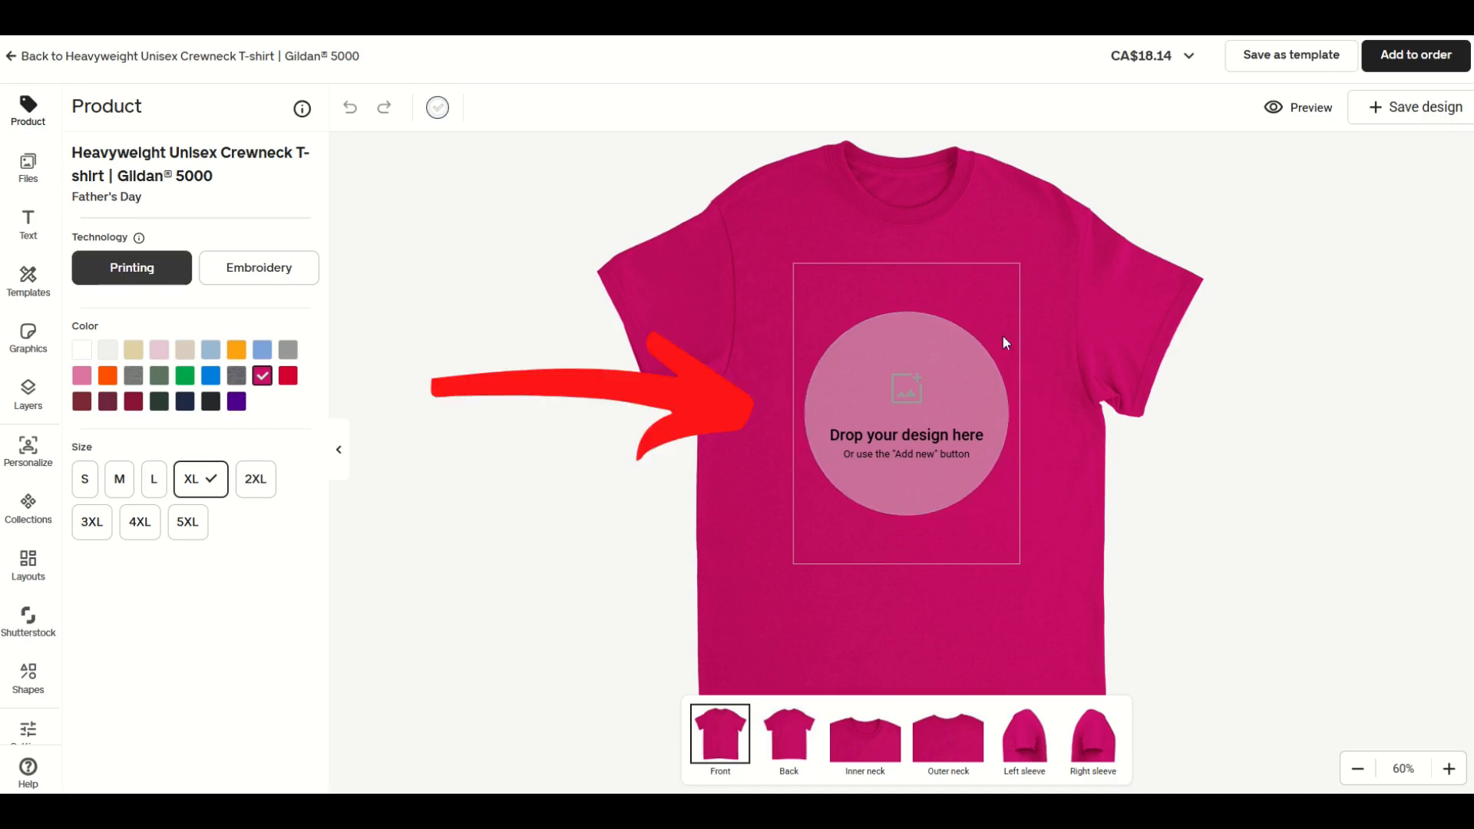
- Find the painting of the lady holding an ermine among the uploaded files and add it to the shirt front
scroll(245, 301, down, 2)
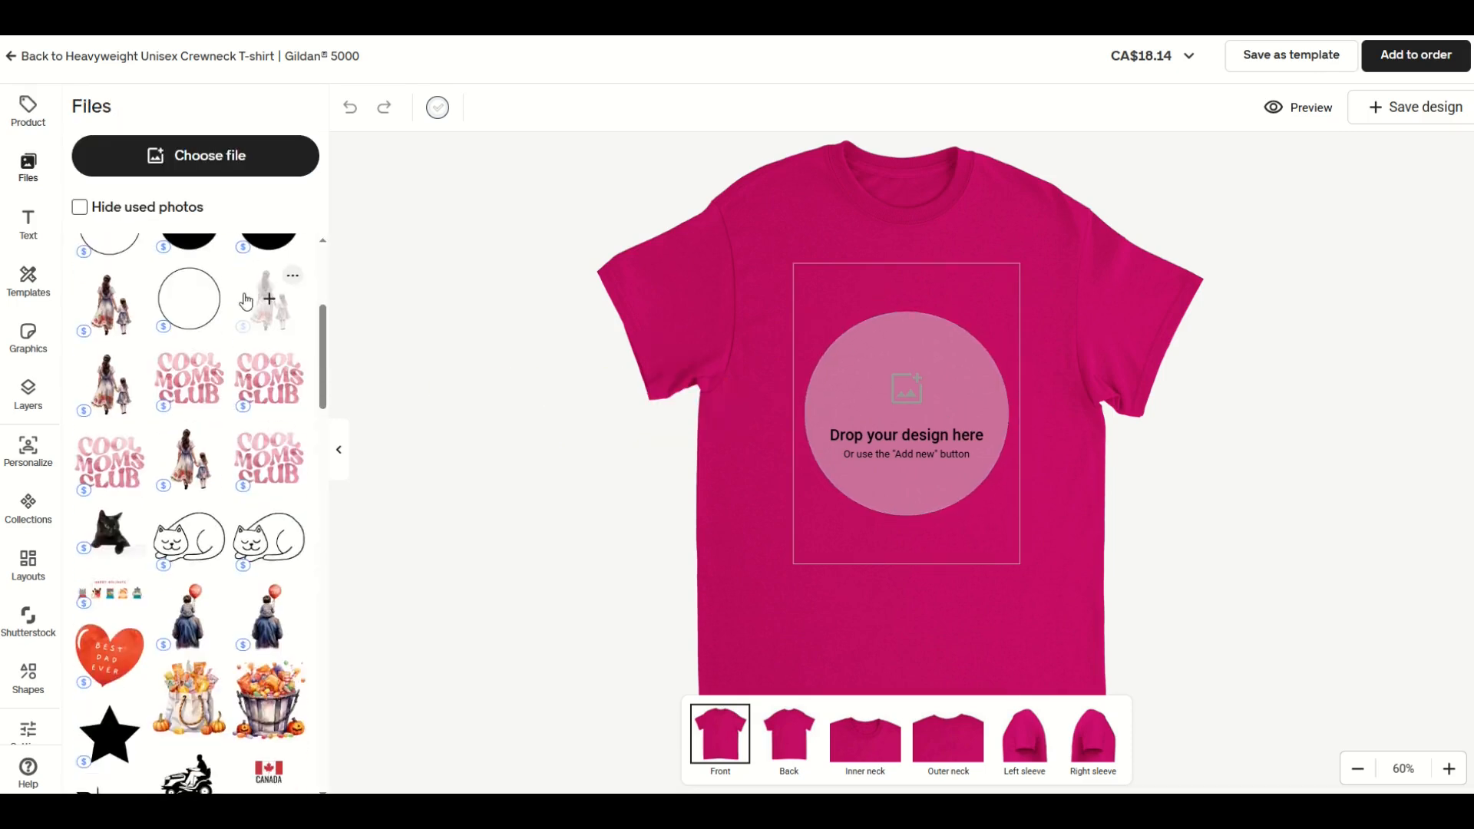
scroll(246, 302, down, 6)
scroll(231, 345, down, 3)
scroll(219, 432, up, 7)
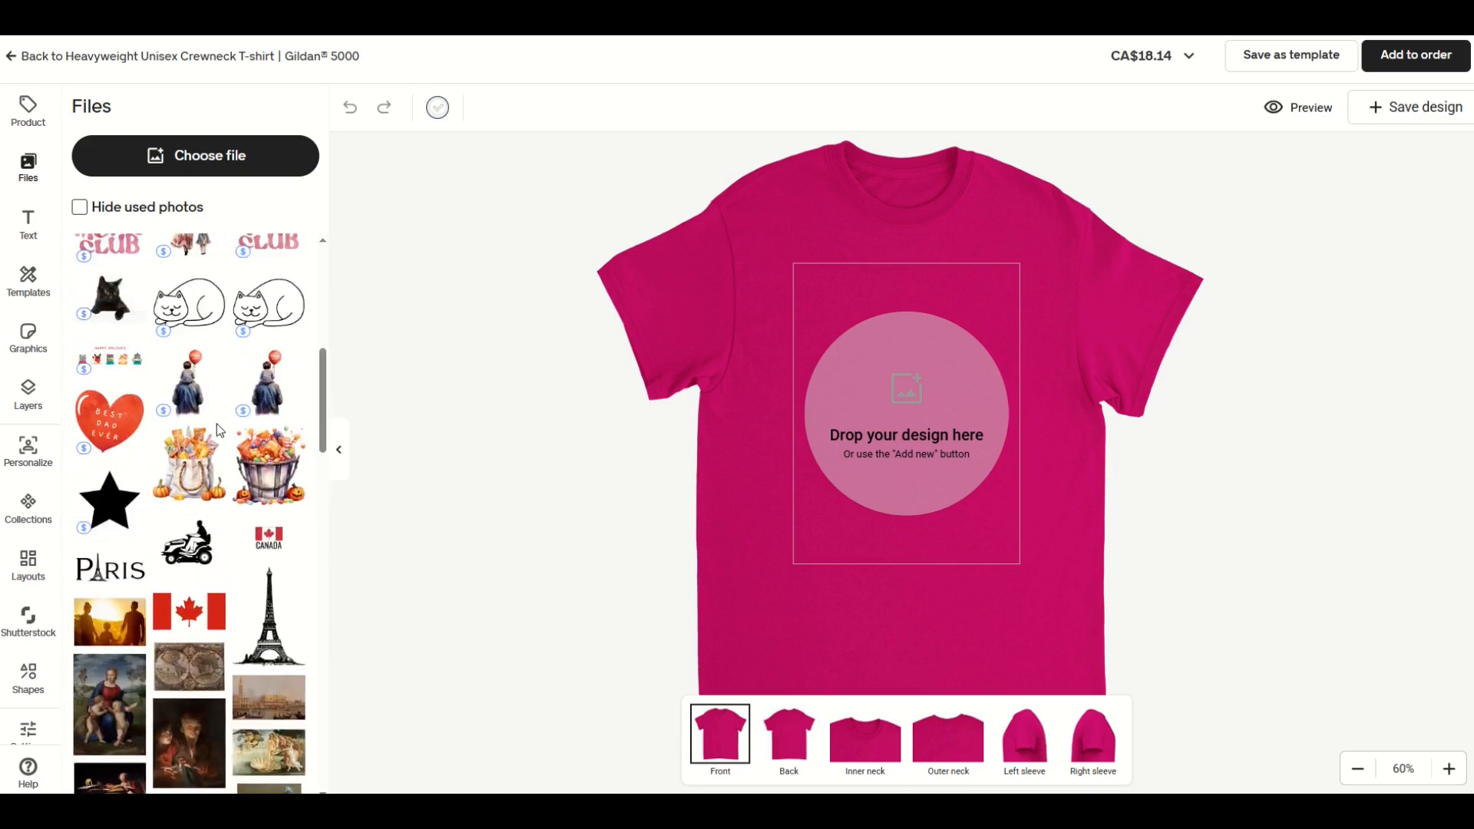
scroll(216, 424, up, 1)
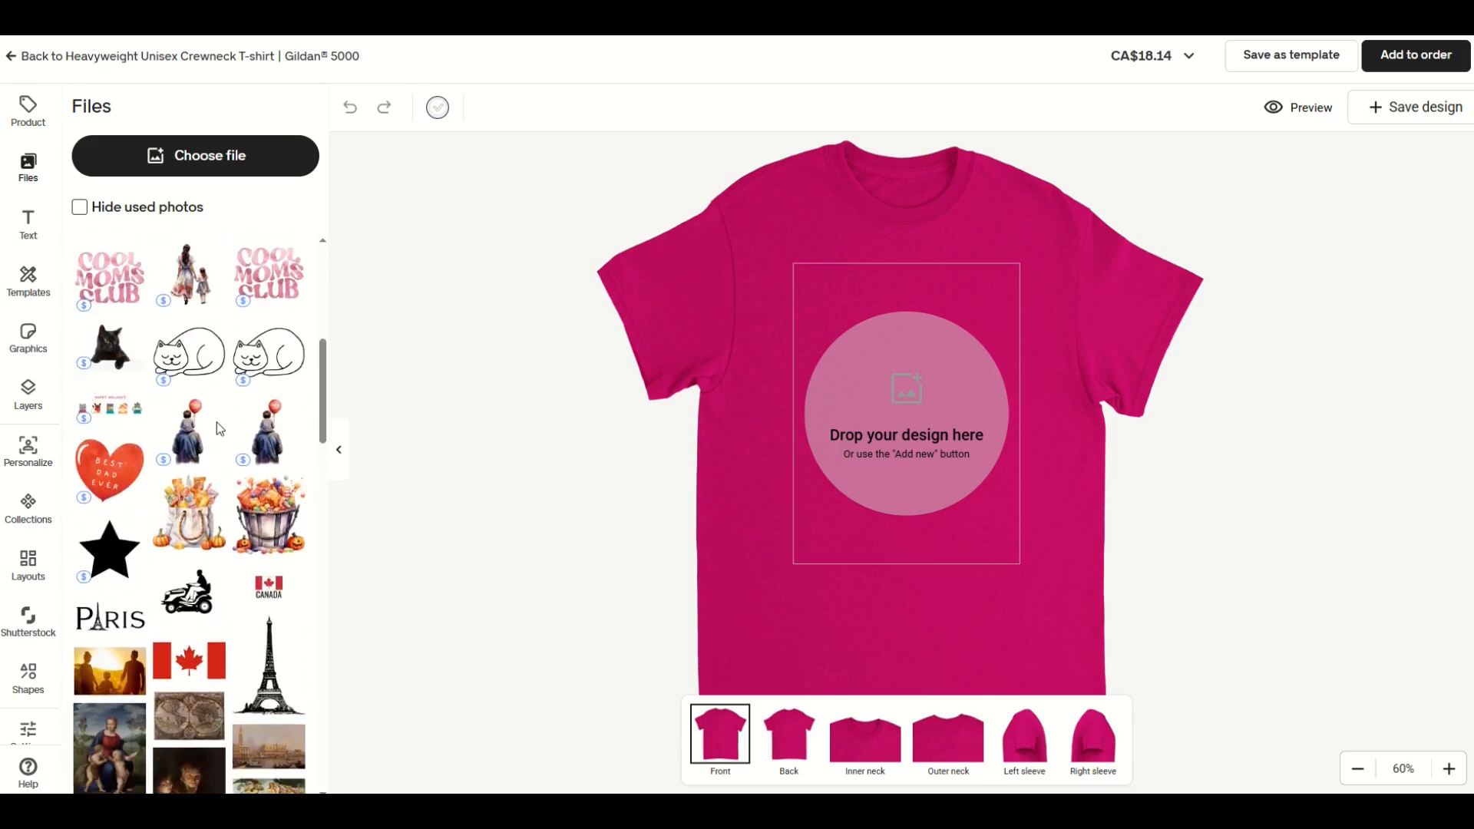
scroll(216, 421, down, 5)
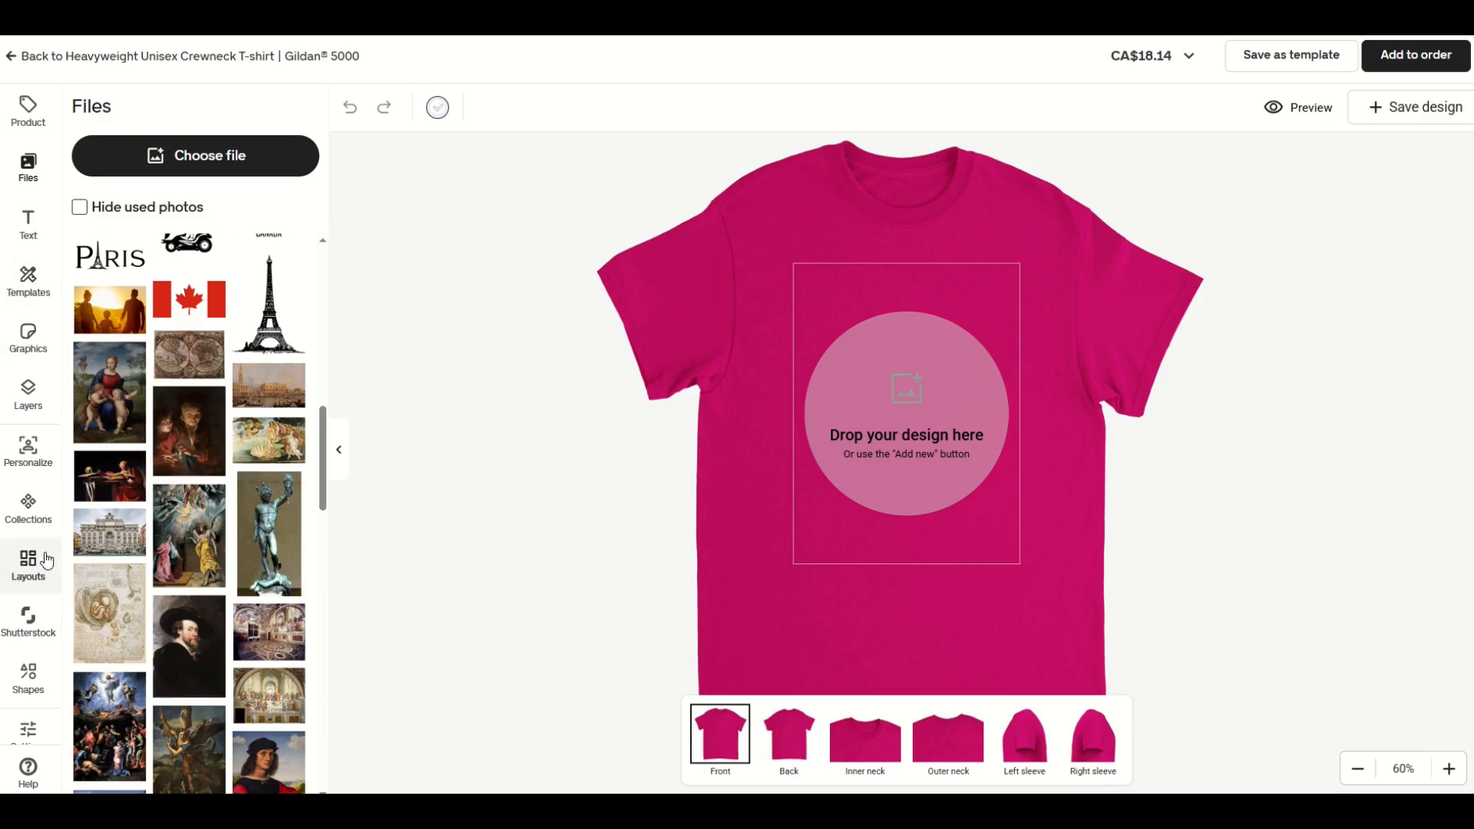
scroll(138, 614, down, 10)
click(137, 654)
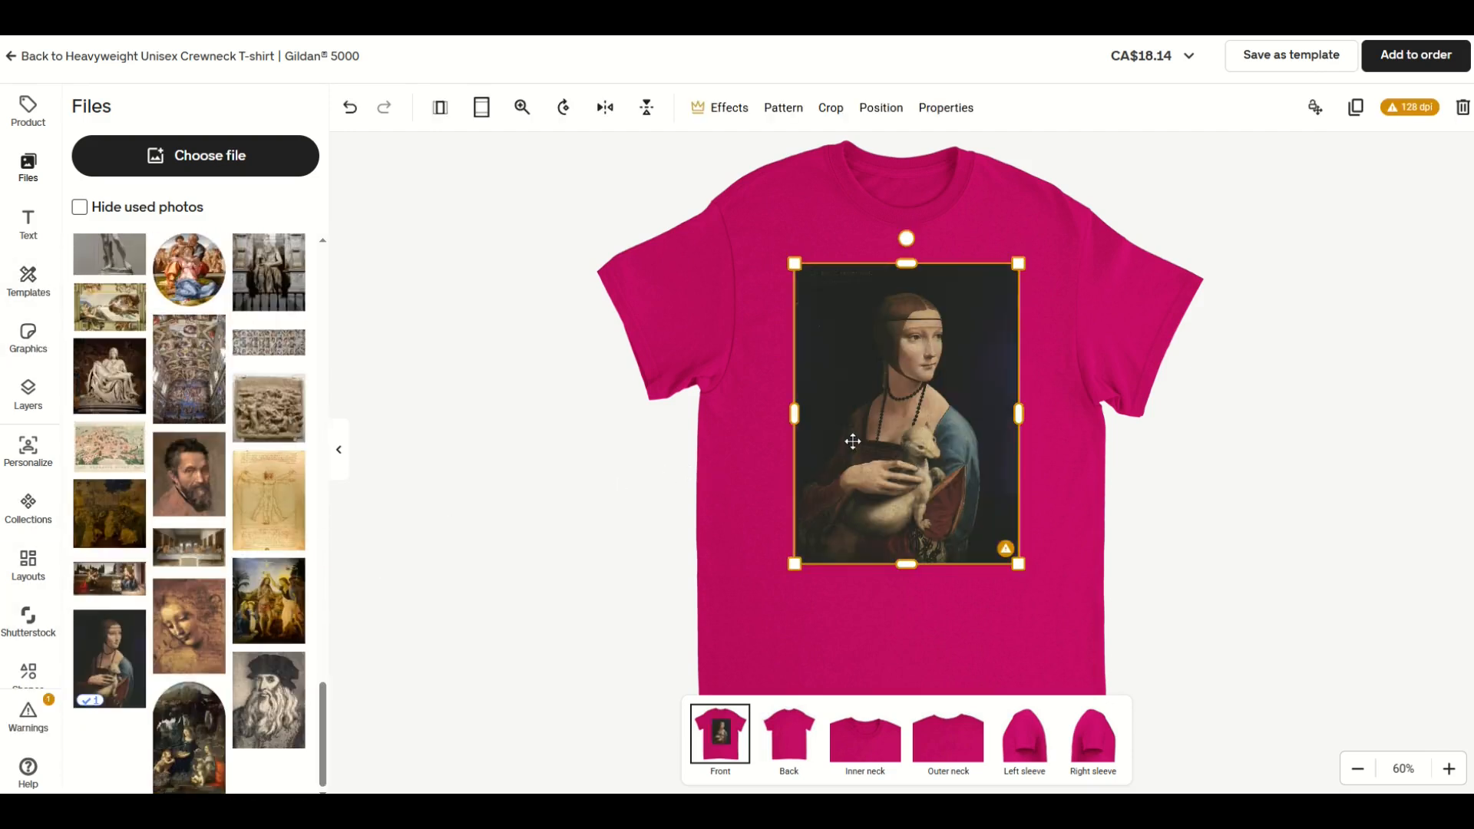
- Adjust the painting's size and position slightly within the front print area and deselect it
mouse_move(868, 437)
mouse_down()
mouse_move(860, 463)
mouse_move(876, 437)
mouse_move(877, 460)
mouse_move(852, 425)
mouse_up()
mouse_move(891, 263)
mouse_down()
mouse_move(909, 263)
mouse_move(896, 262)
mouse_up()
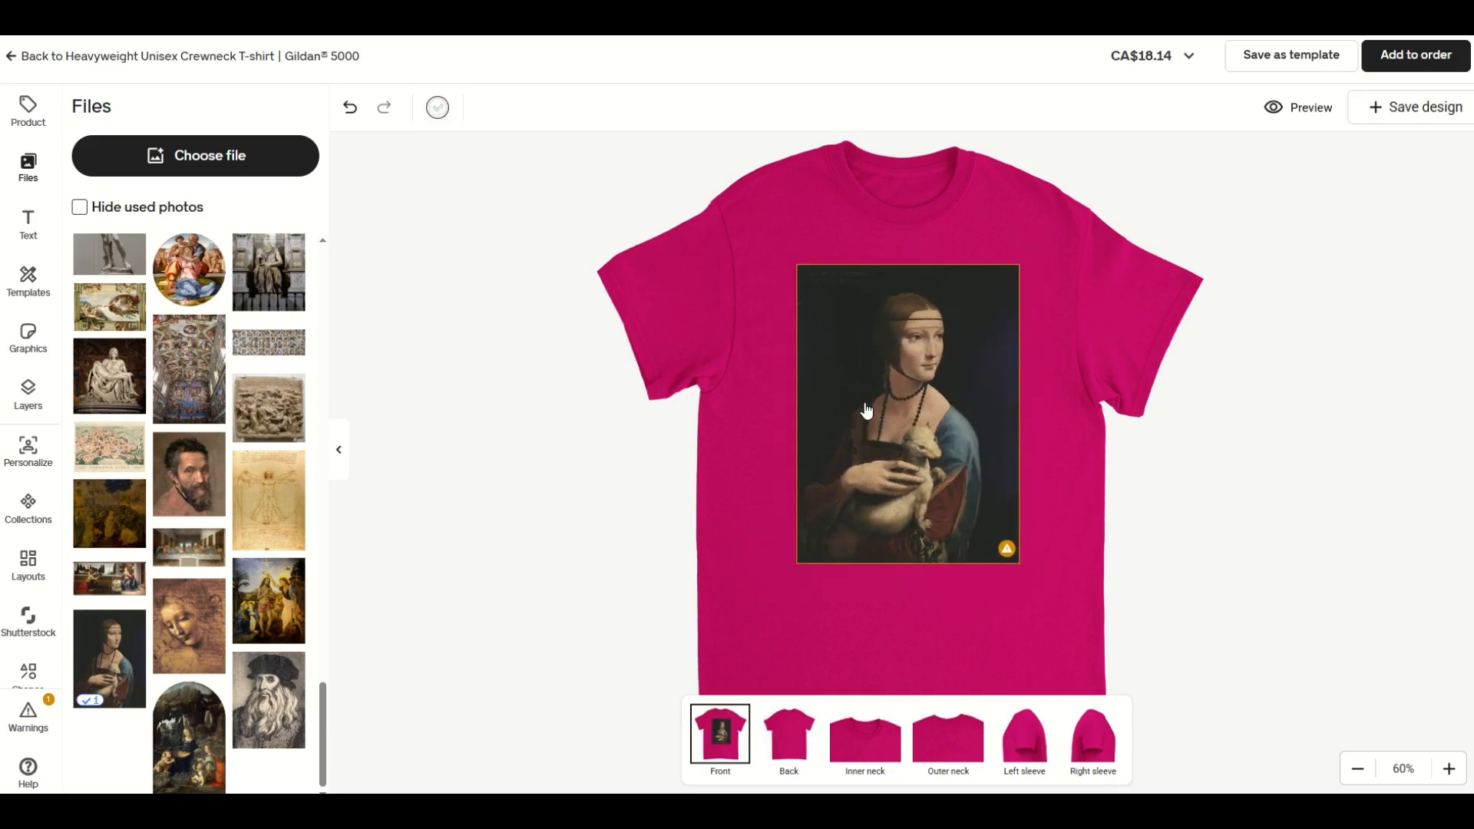
drag(865, 411, 861, 404)
click(646, 375)
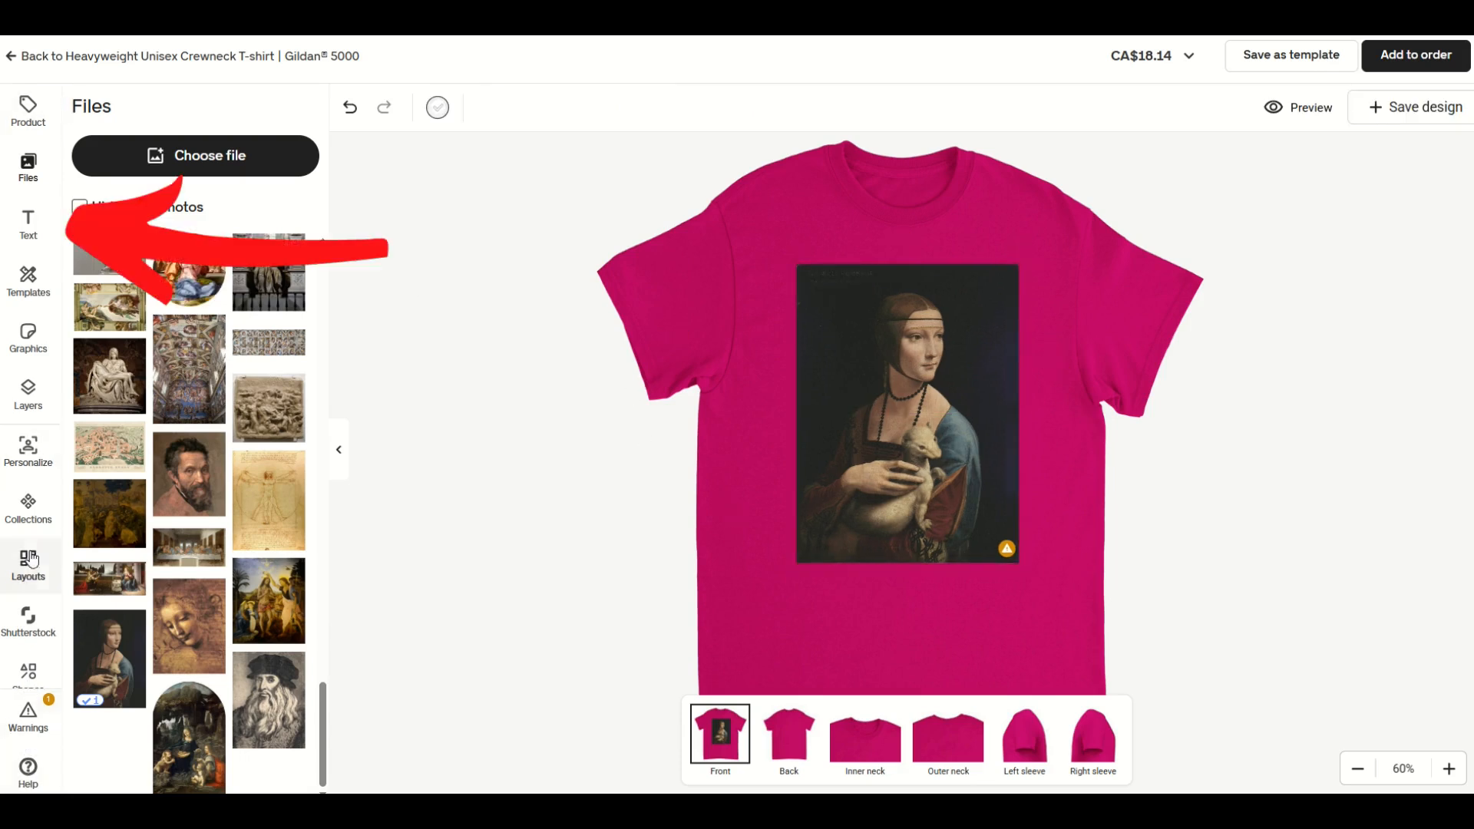
- Add the text "LEONARDO", enlarge it to about size 136 and place it across the lower part of the painting
click(29, 230)
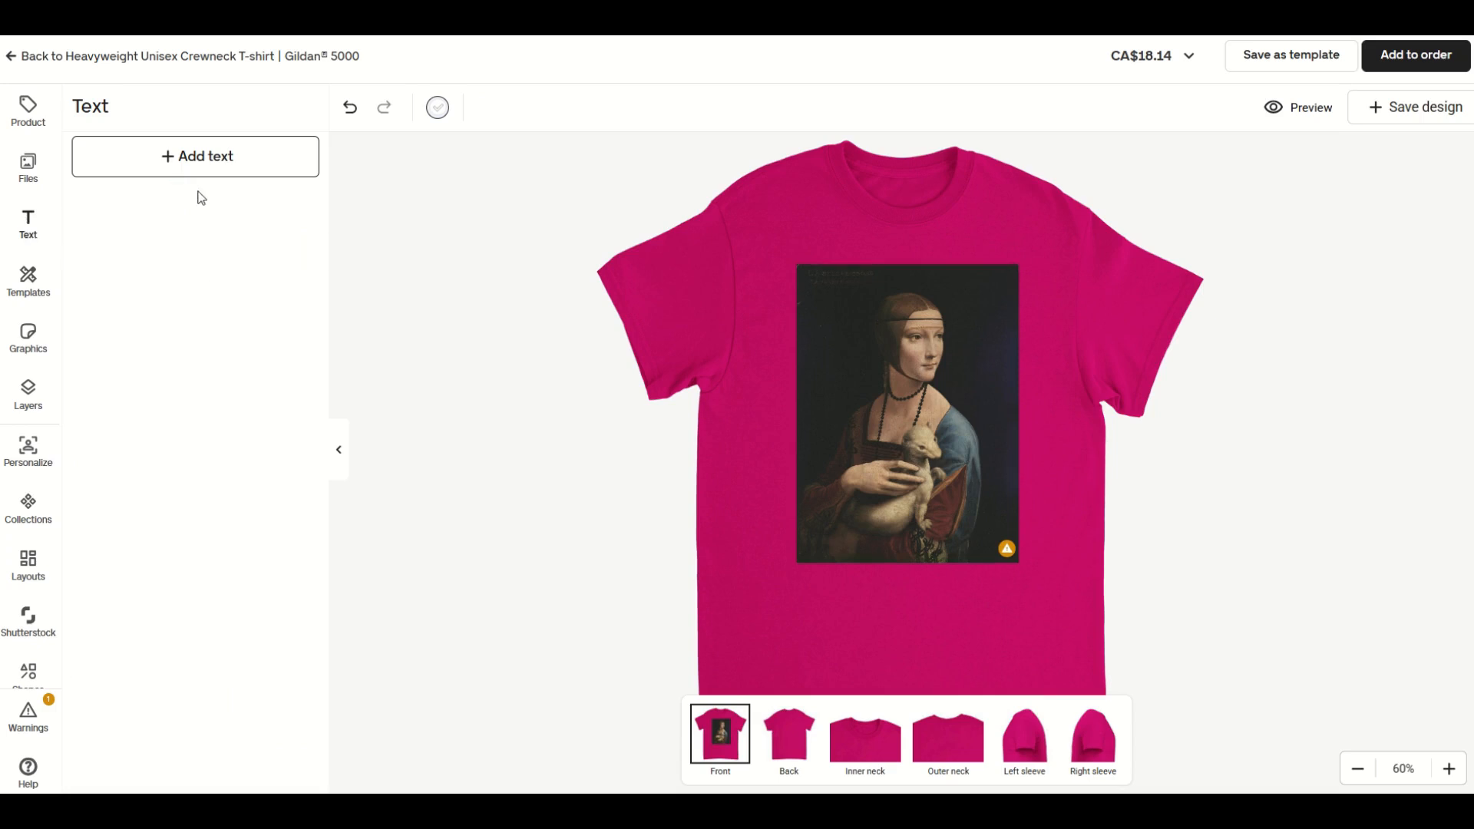
click(199, 159)
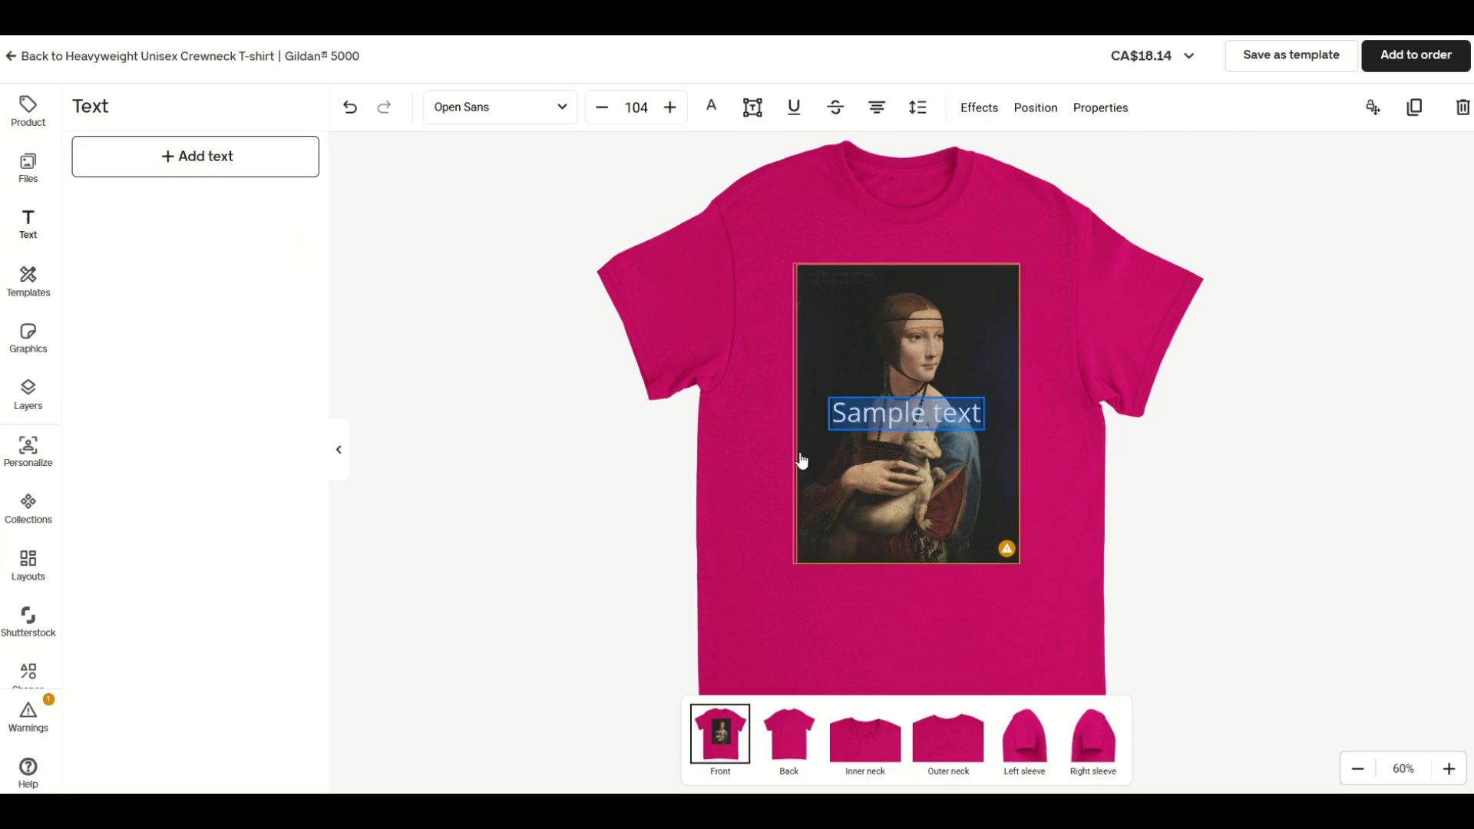
click(925, 419)
key(ctrl+a)
text(LEONARDO)
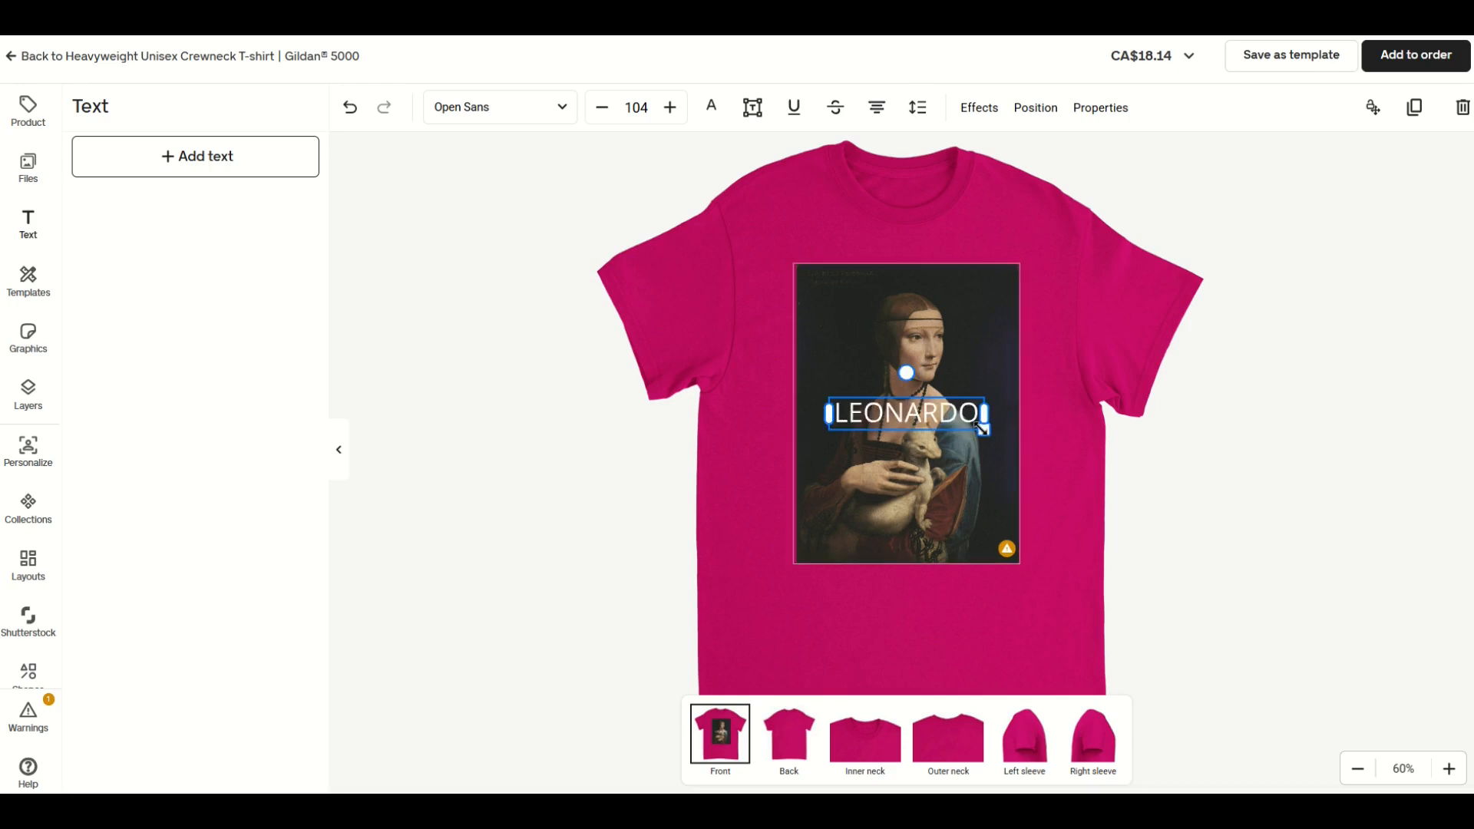
drag(985, 430, 957, 496)
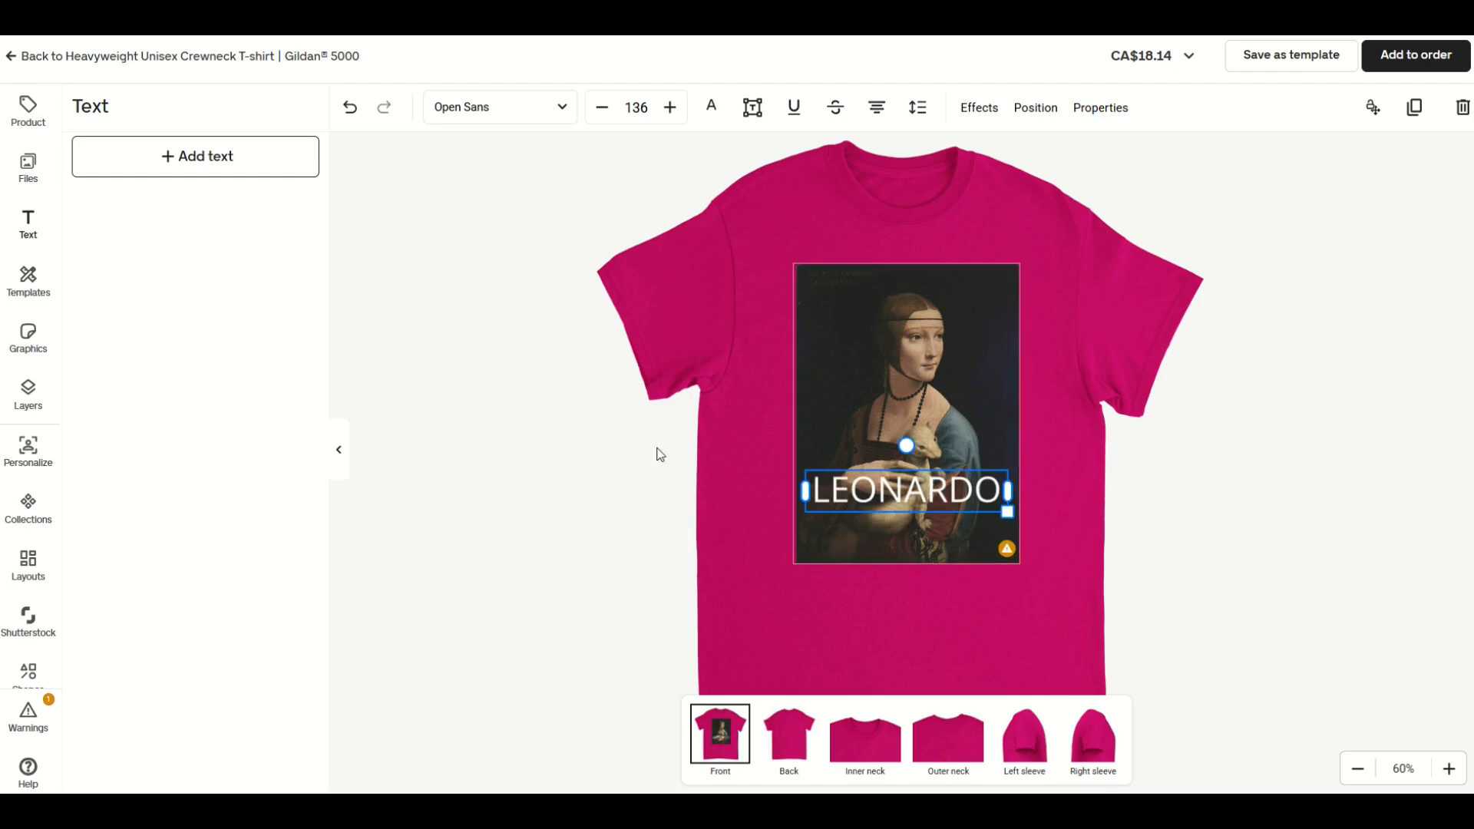
- Set the LEONARDO text's font to Oswald and its size to 200
click(489, 114)
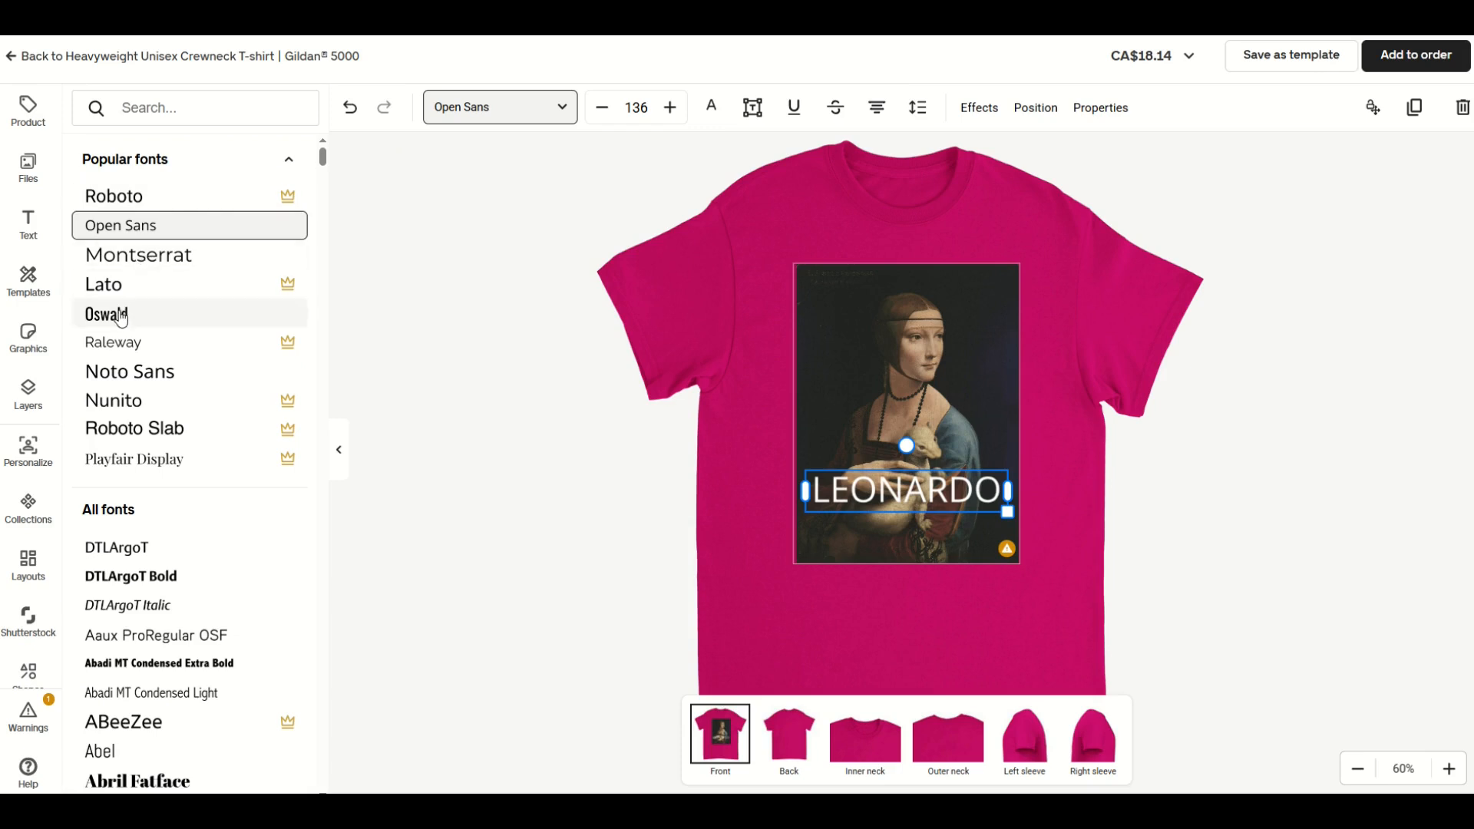
click(117, 314)
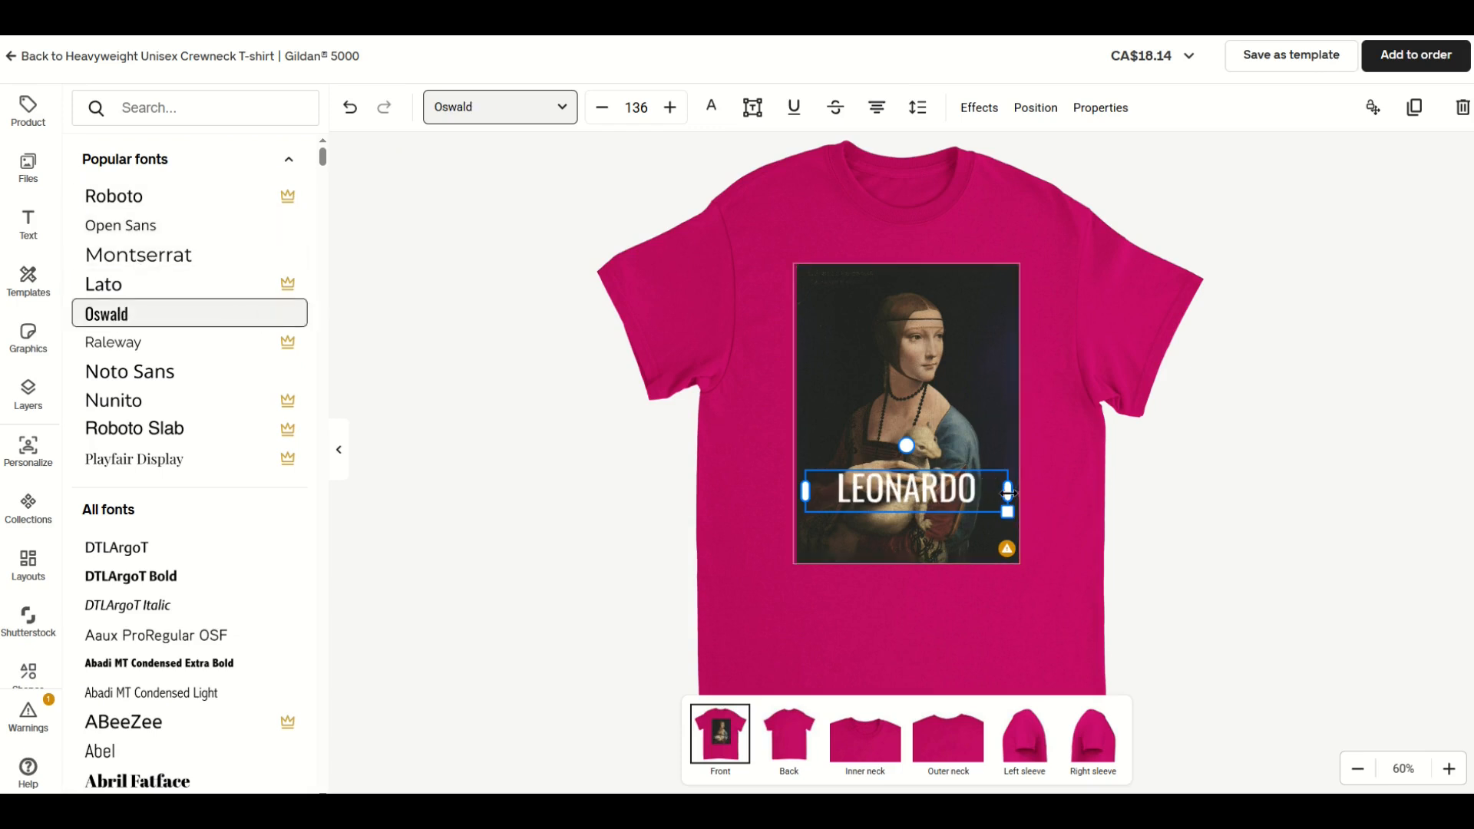
click(669, 111)
click(668, 110)
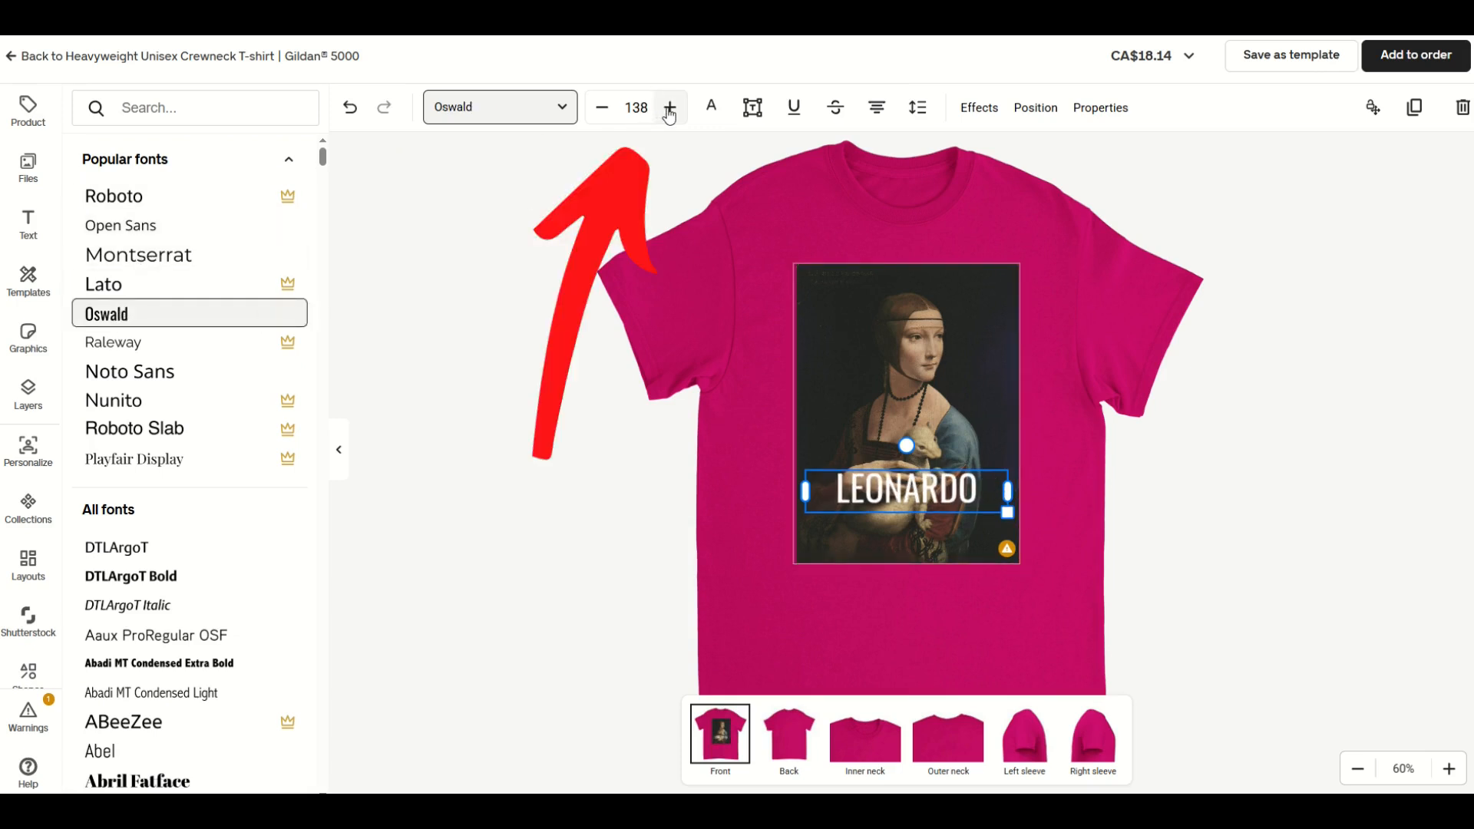
click(669, 110)
click(669, 110)
click(636, 107)
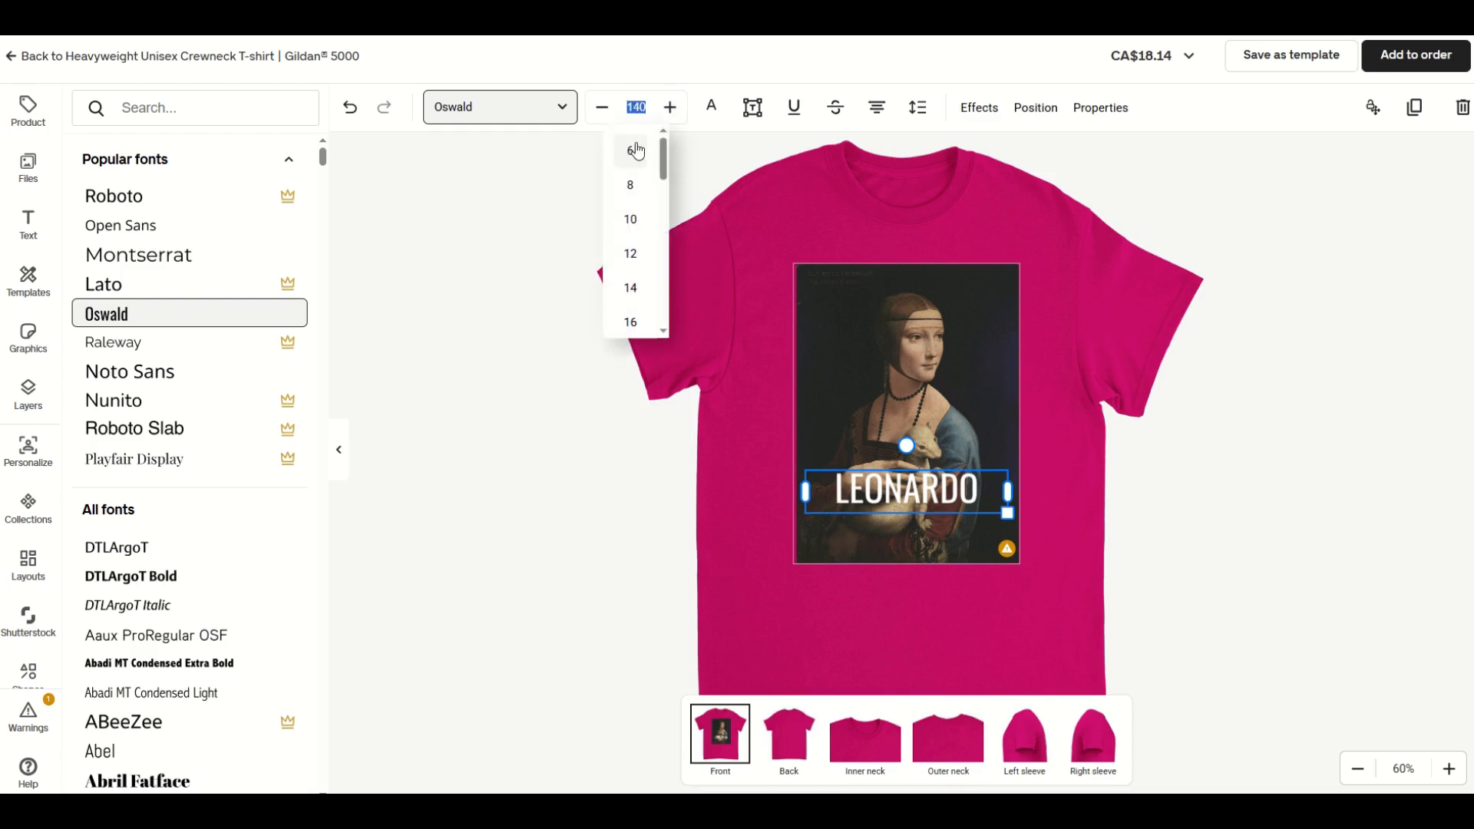
text(200)
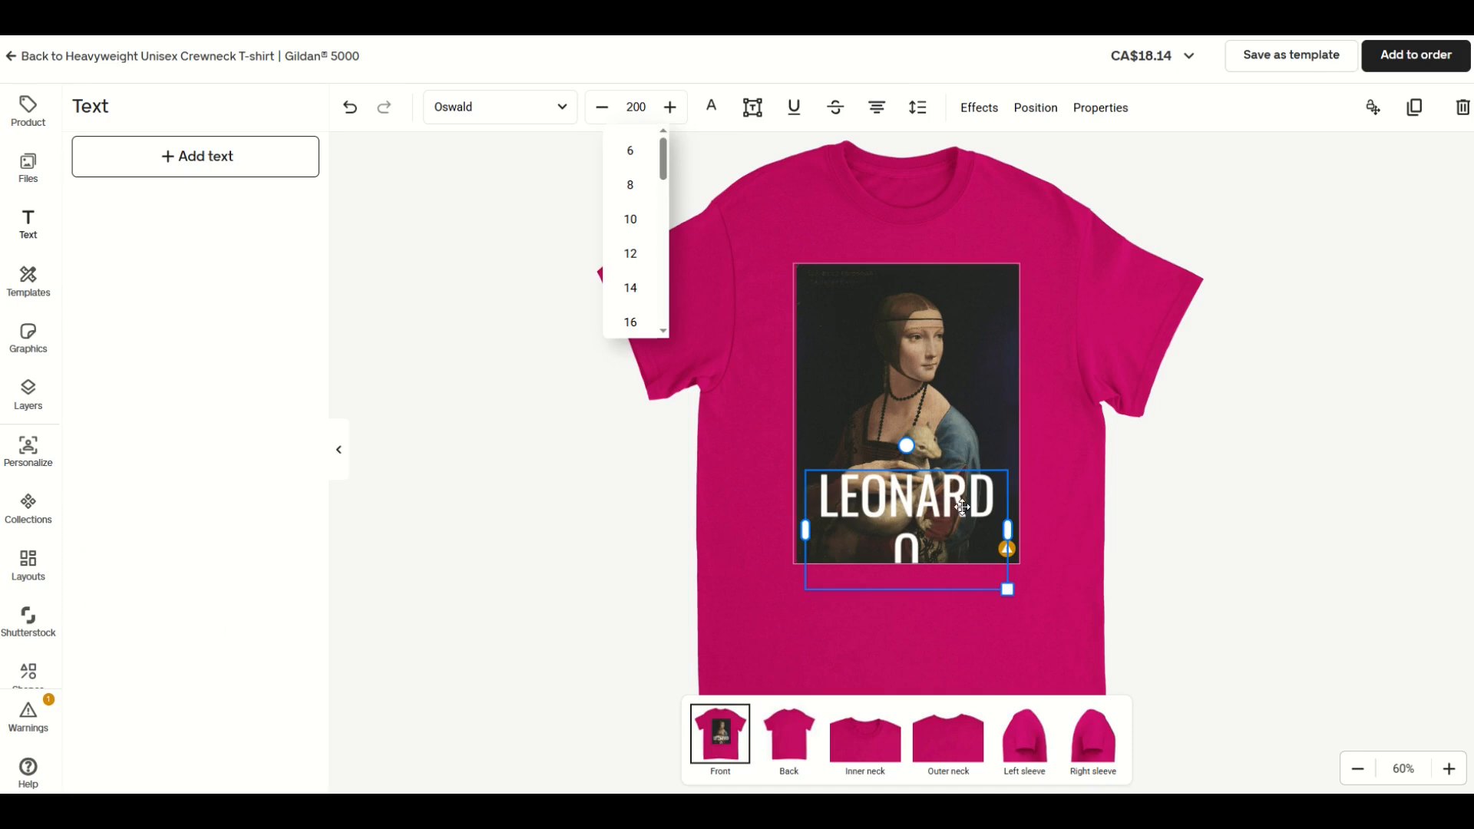
- Widen the LEONARDO text box, reposition it over the lower part of the painting and deselect it
mouse_move(1007, 534)
mouse_down()
mouse_move(1031, 532)
mouse_move(954, 511)
mouse_move(1035, 535)
mouse_move(1021, 539)
mouse_up()
drag(849, 512, 843, 532)
click(1038, 512)
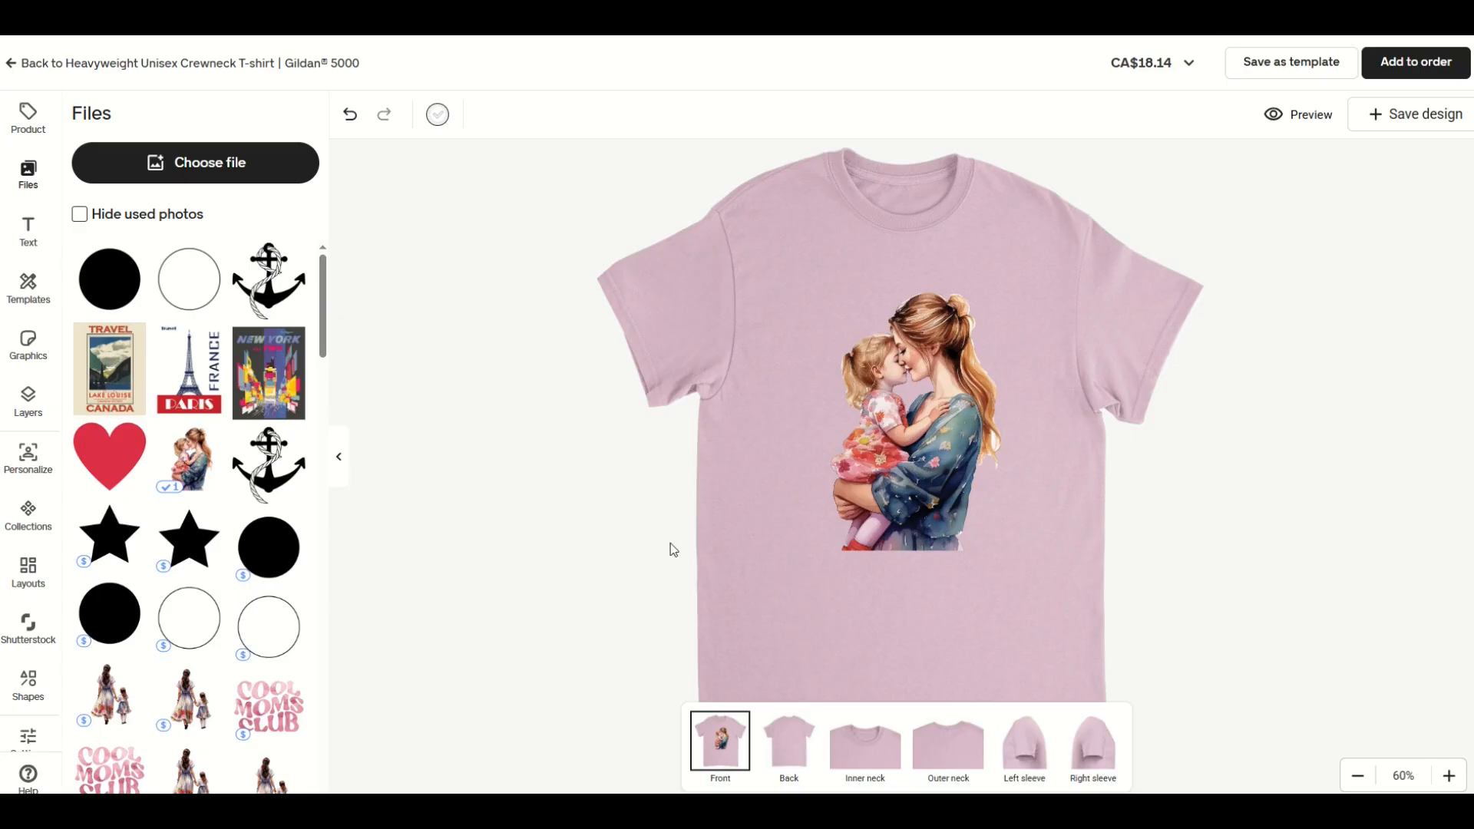
drag(894, 427, 894, 426)
click(894, 427)
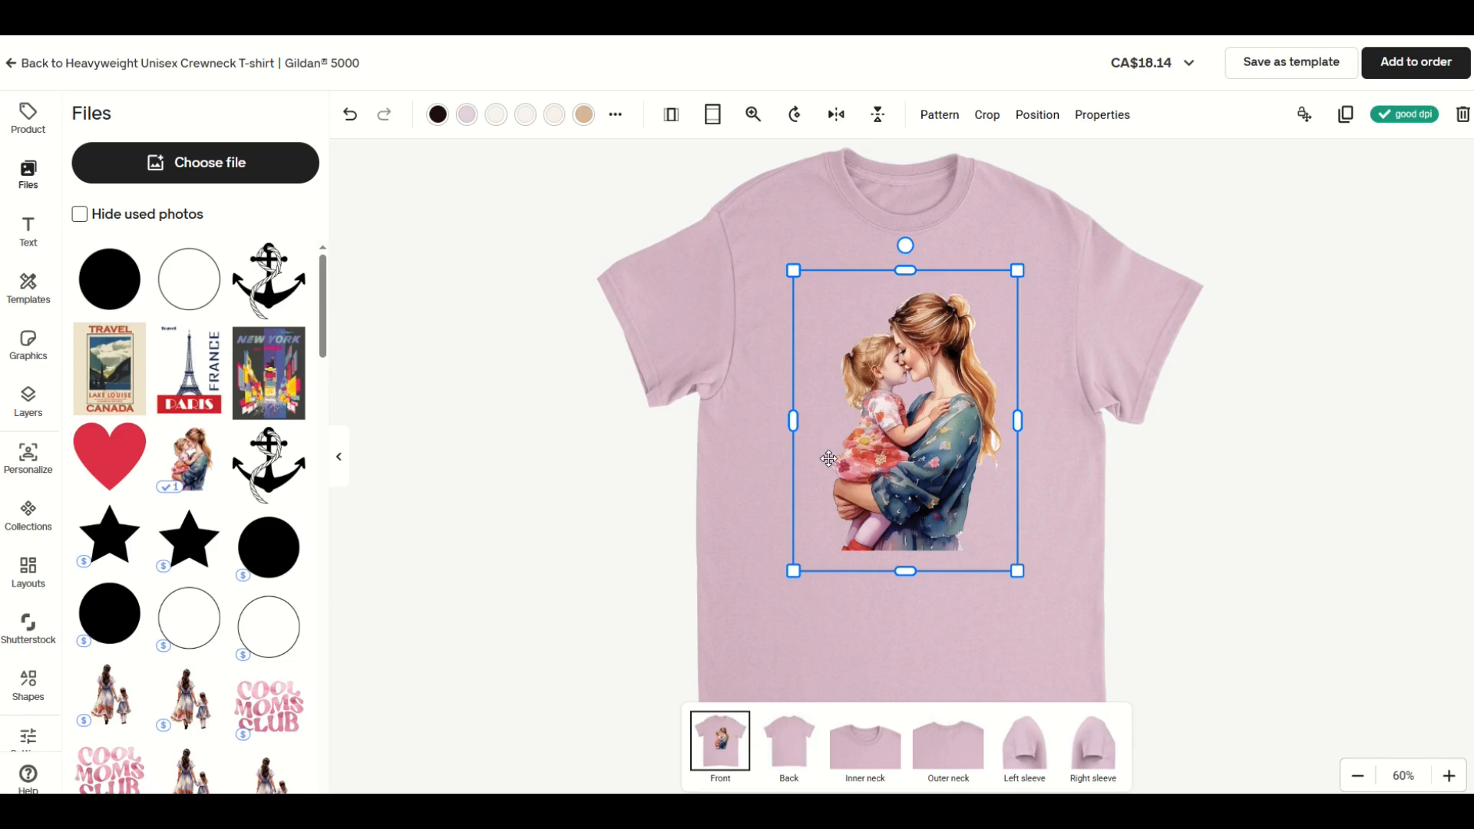
click(585, 374)
- Search the graphics for "circle" and add the solid black circle over the mother-and-child artwork
click(28, 344)
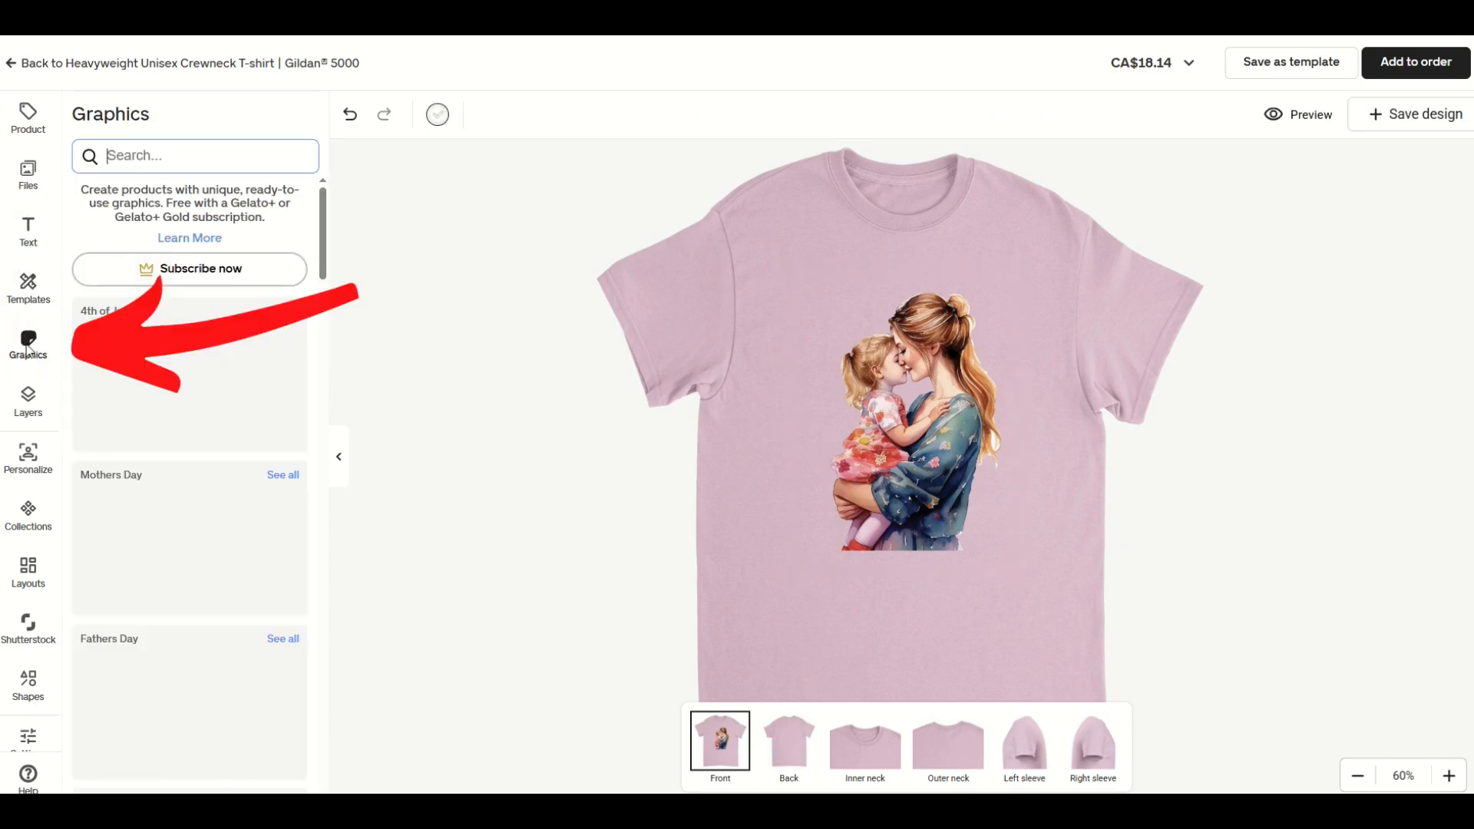
text(circle)
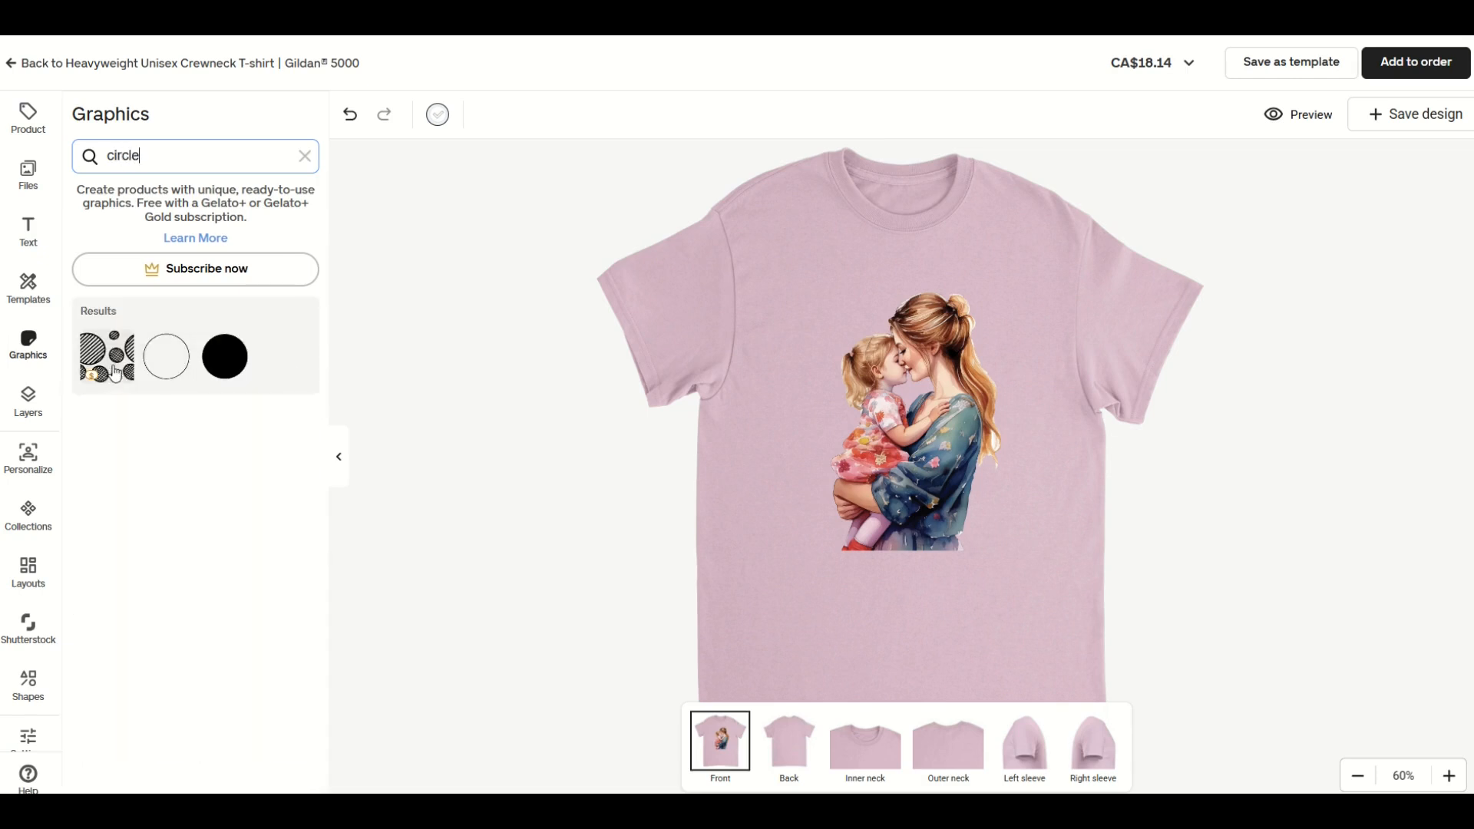
click(230, 363)
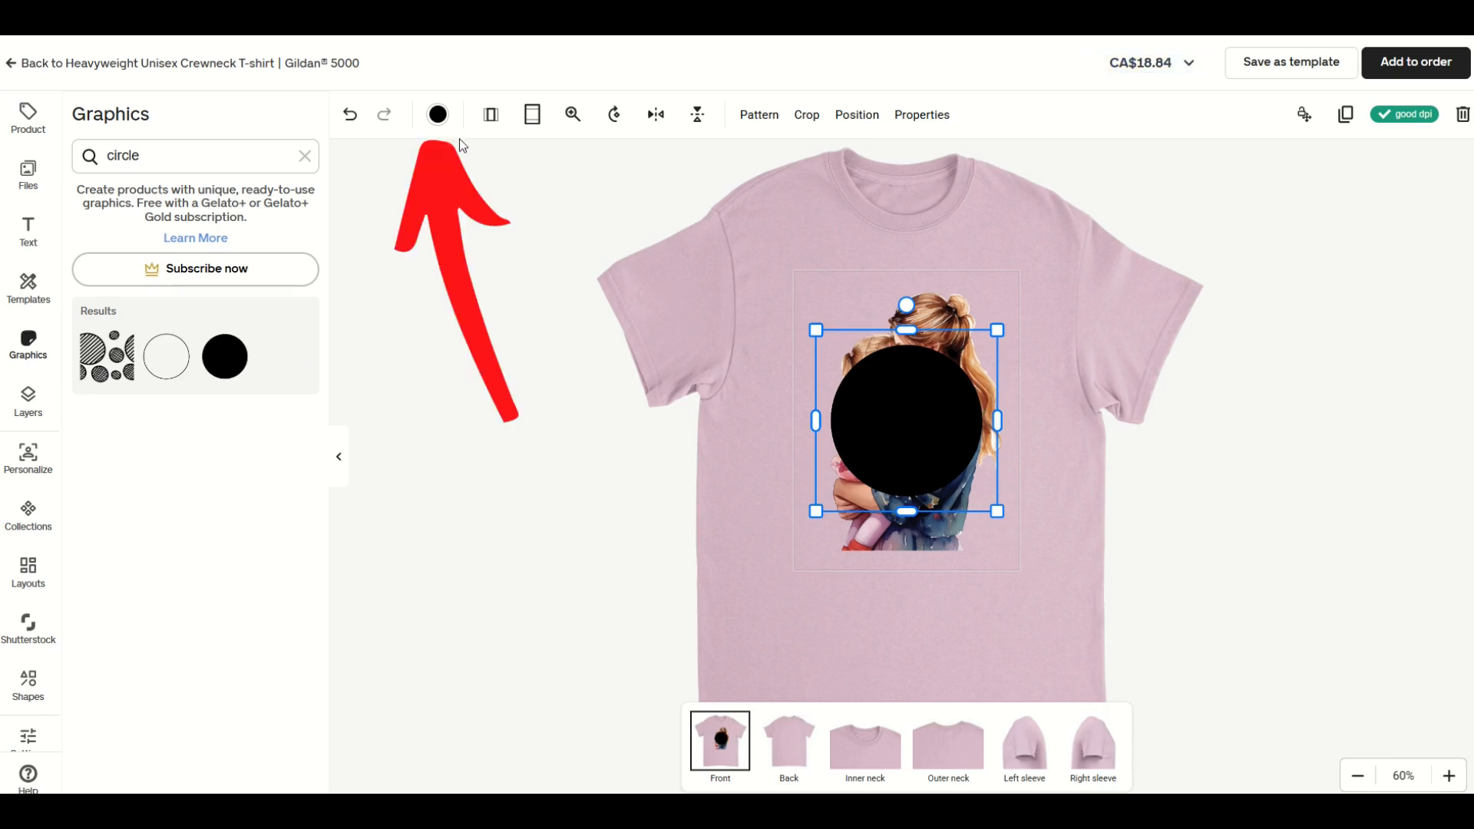
- Recolor the circle to pale cream #FDF1D0 and enlarge it to cover most of the mother-and-child artwork
click(439, 119)
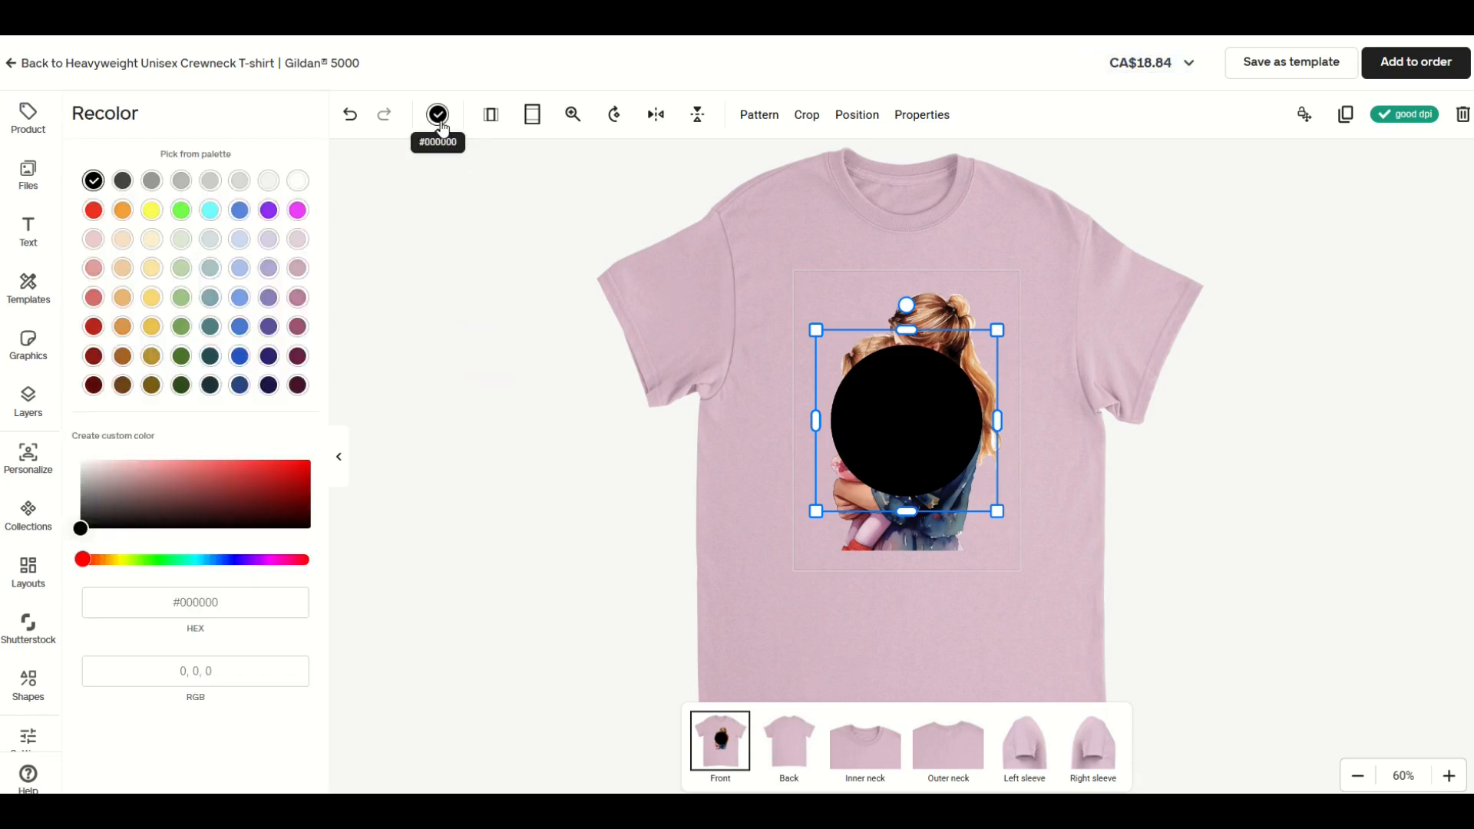
click(152, 241)
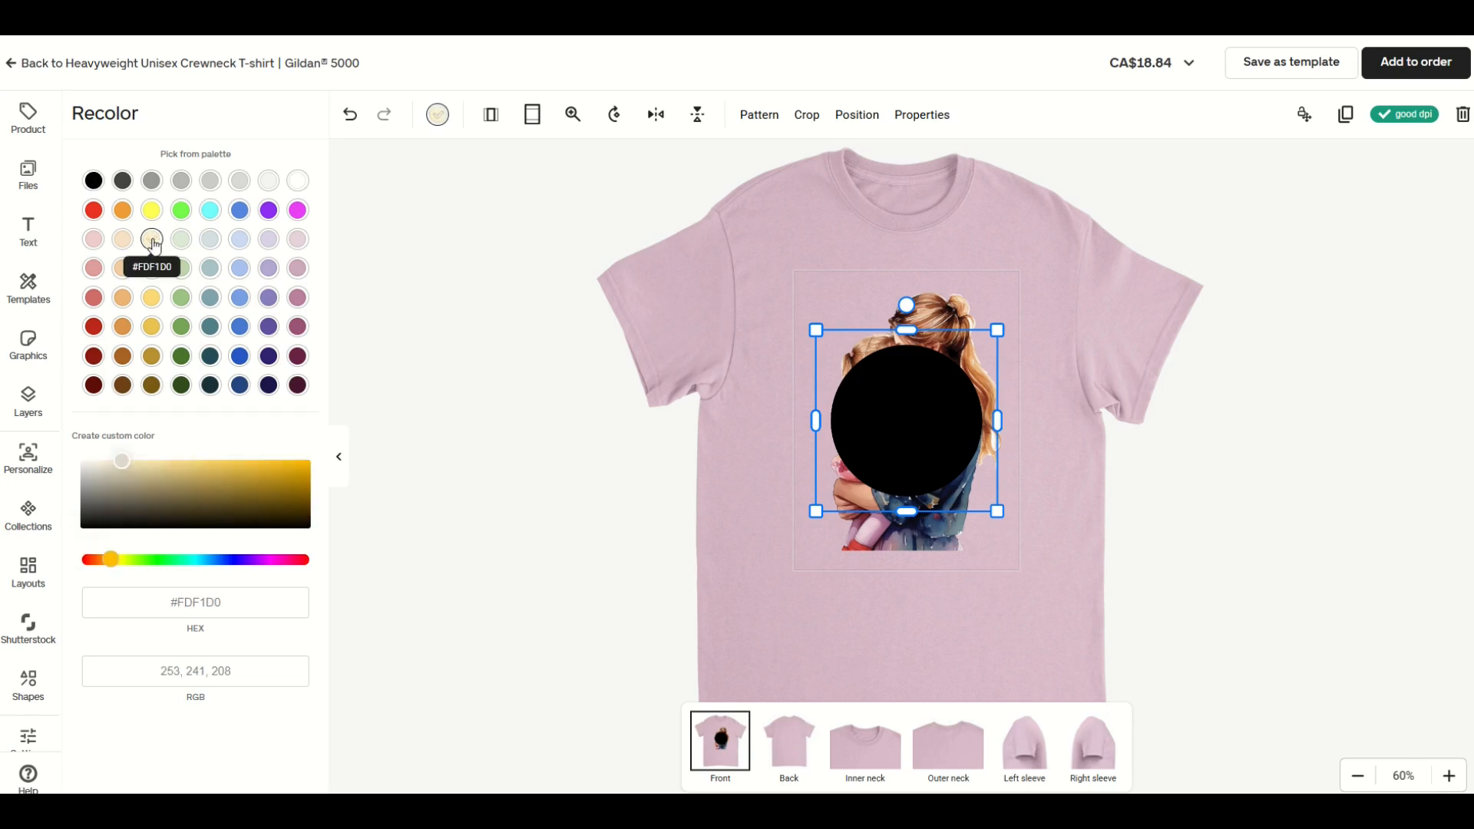
drag(981, 500, 1044, 561)
drag(865, 421, 859, 413)
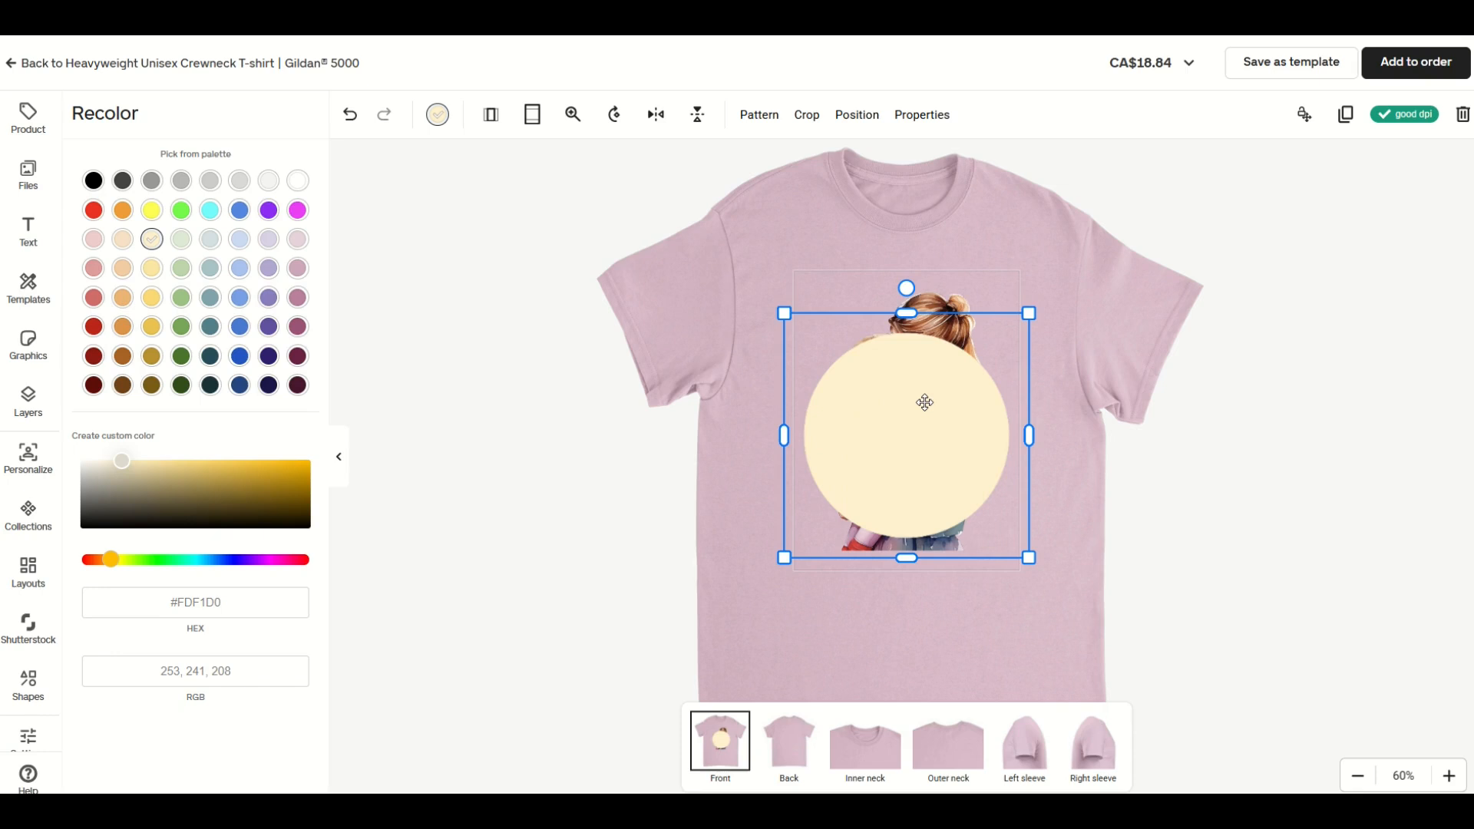
- Send the cream circle to the back, behind the mother-and-child artwork, and deselect it
click(29, 338)
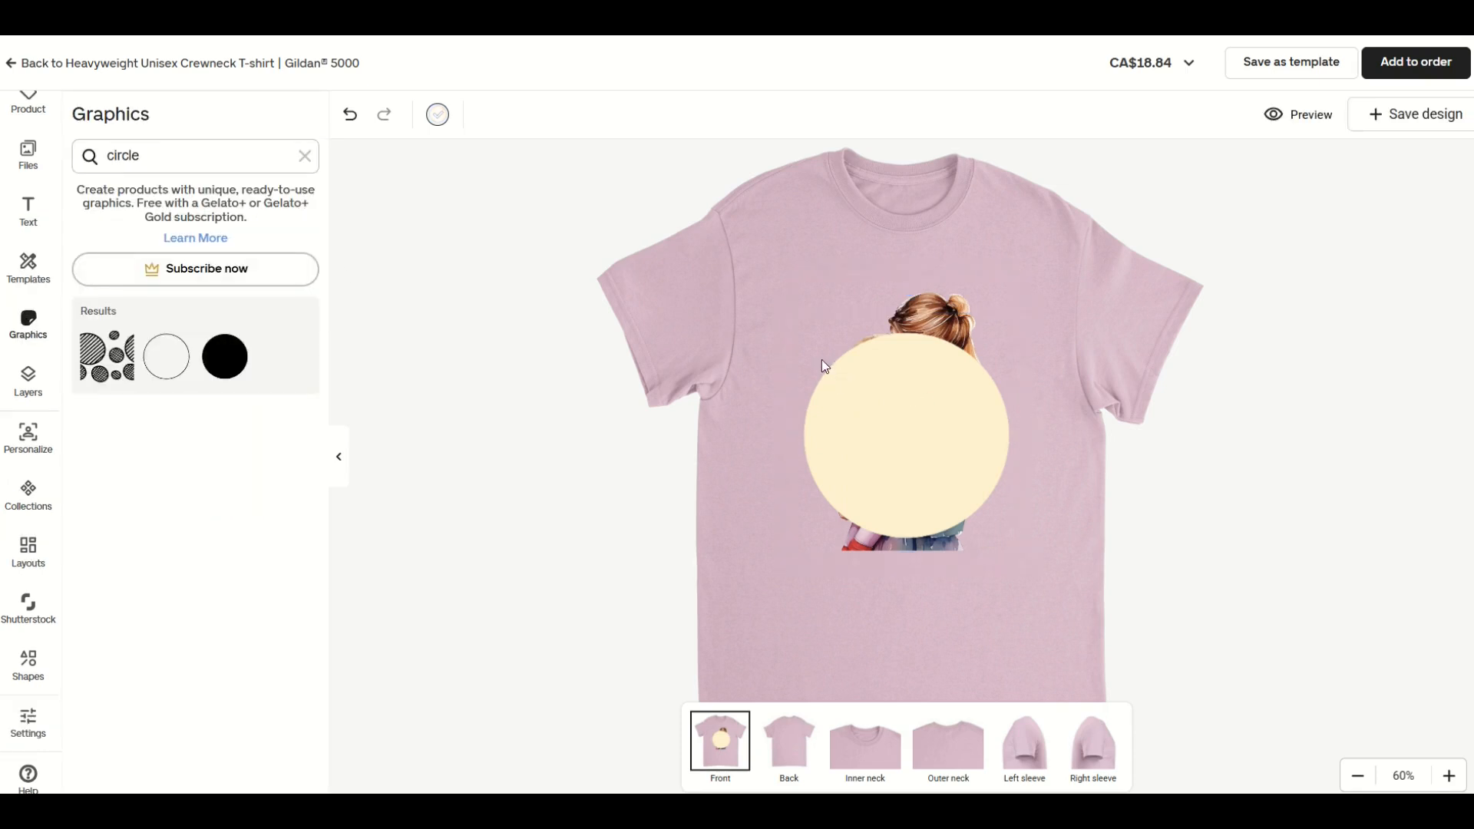
click(905, 445)
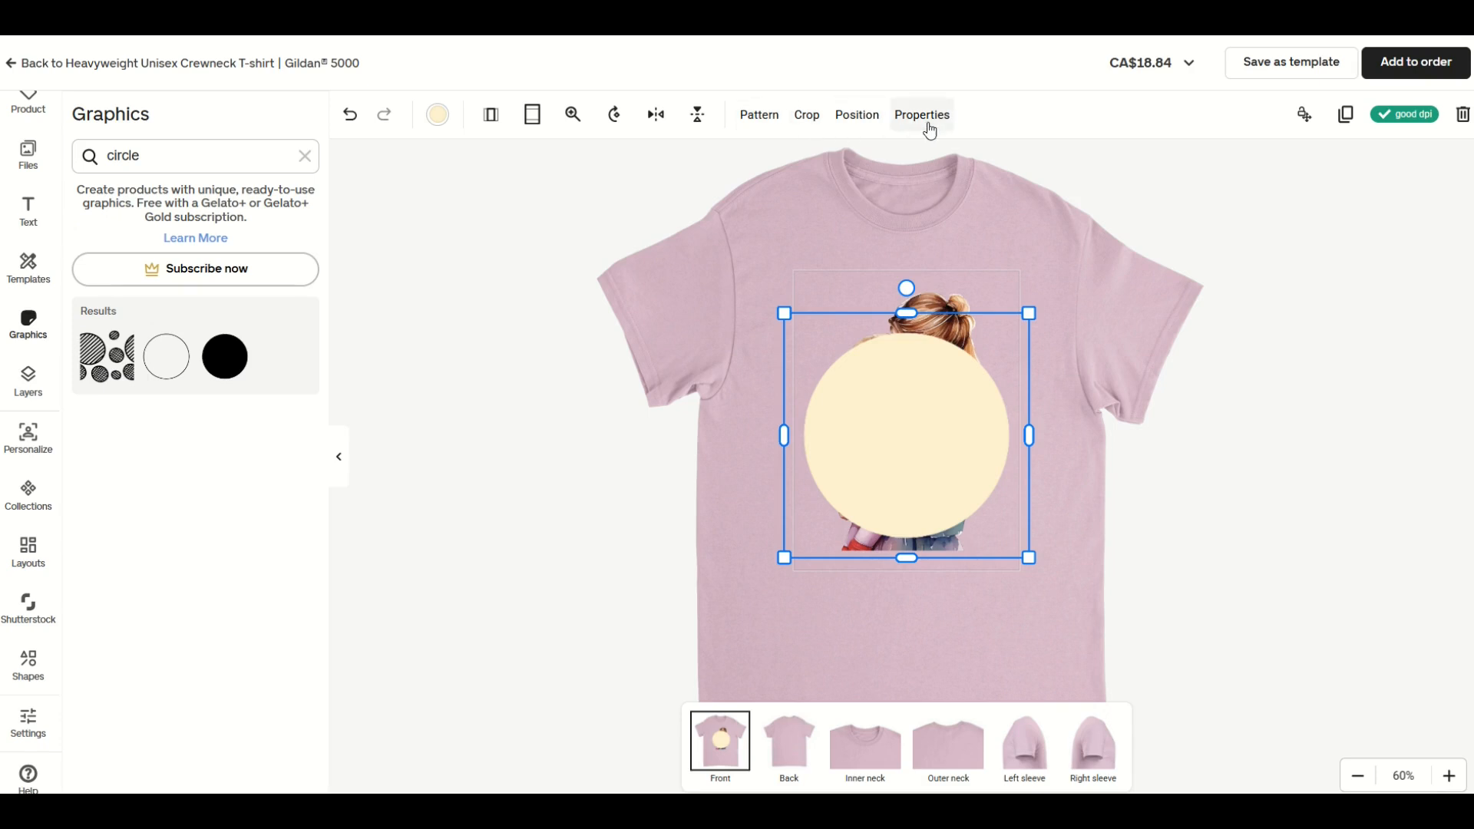
click(855, 116)
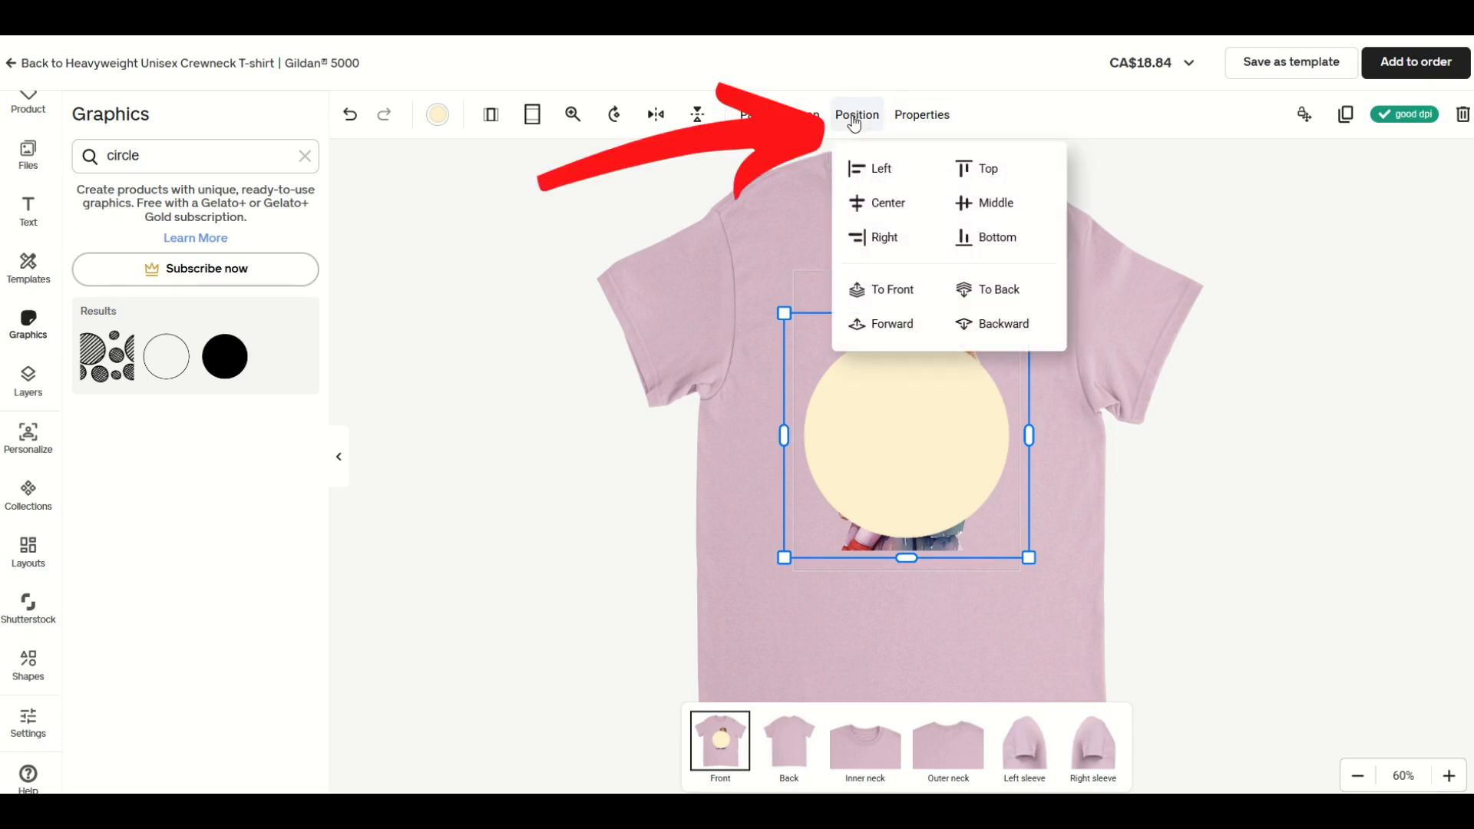
click(965, 297)
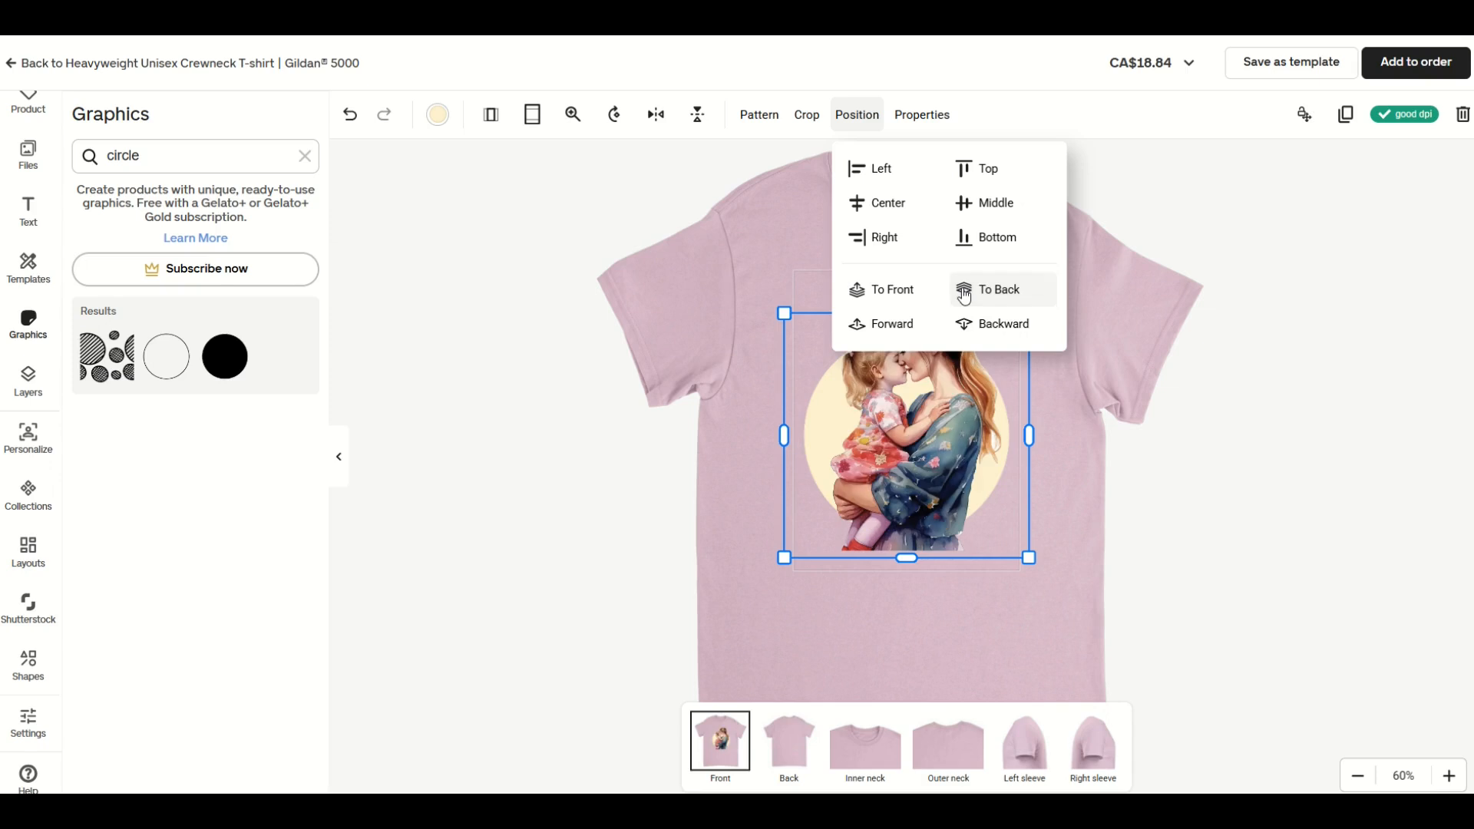
click(1115, 336)
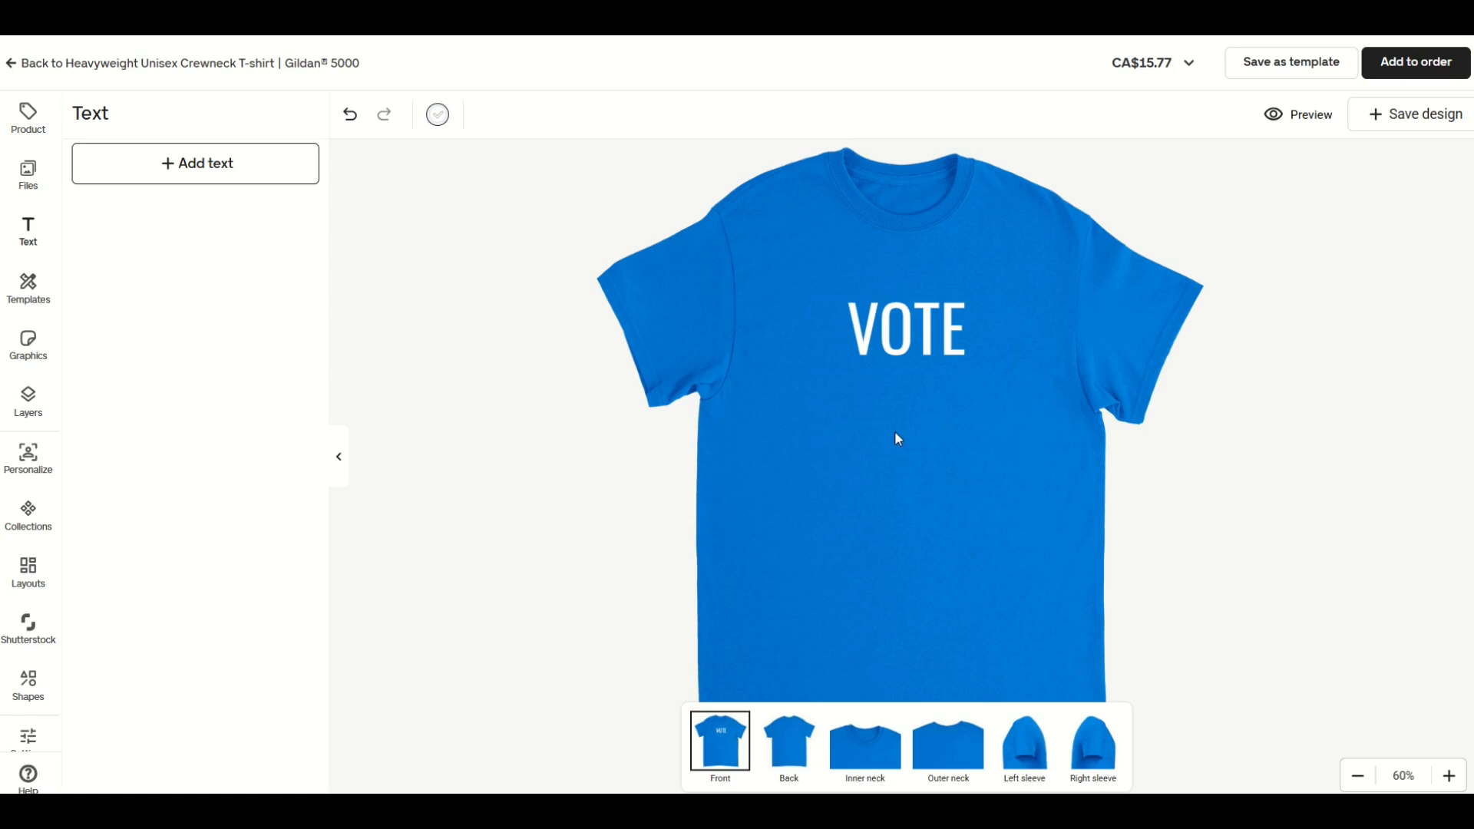
- Search the graphics for "CIRCLE" and add the solid black circle to the blue VOTE shirt
click(27, 344)
click(169, 157)
text(CIRCLE)
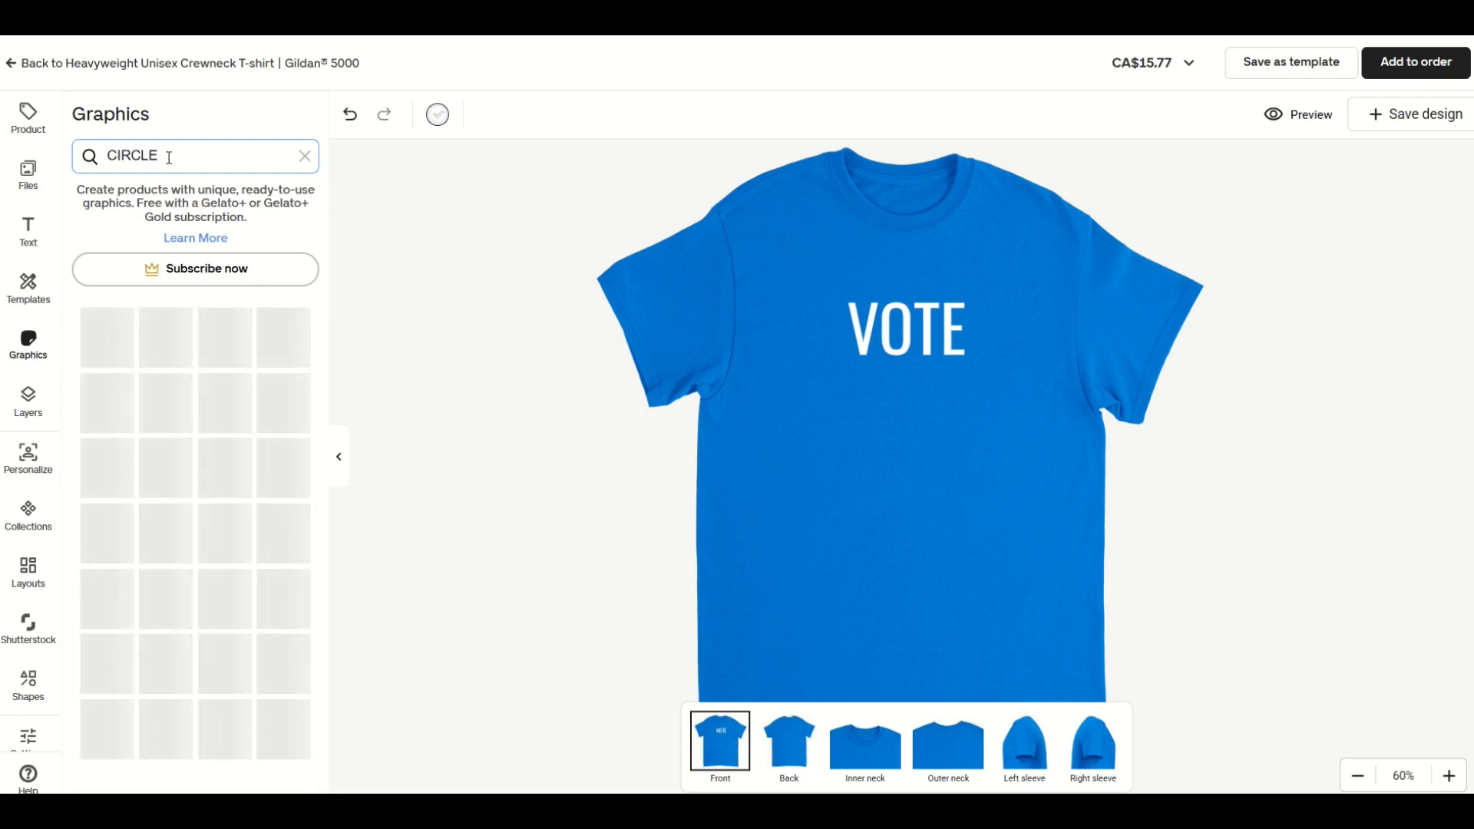
click(229, 359)
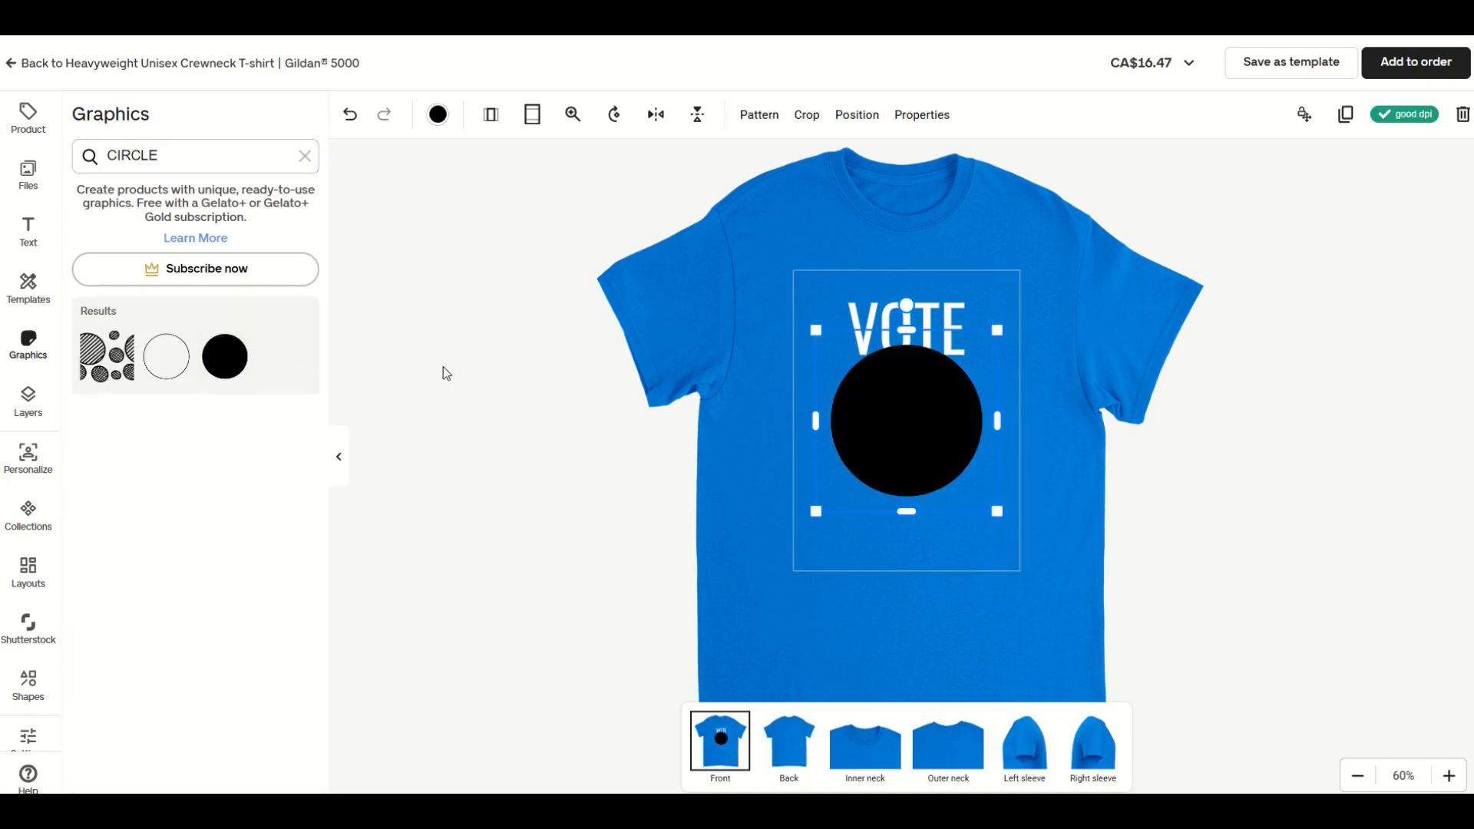
- Enlarge the black circle to about the print area's width, centered below the top of VOTE, and paste a copy of it
mouse_move(906, 446)
mouse_down()
mouse_move(852, 451)
mouse_move(883, 440)
mouse_up()
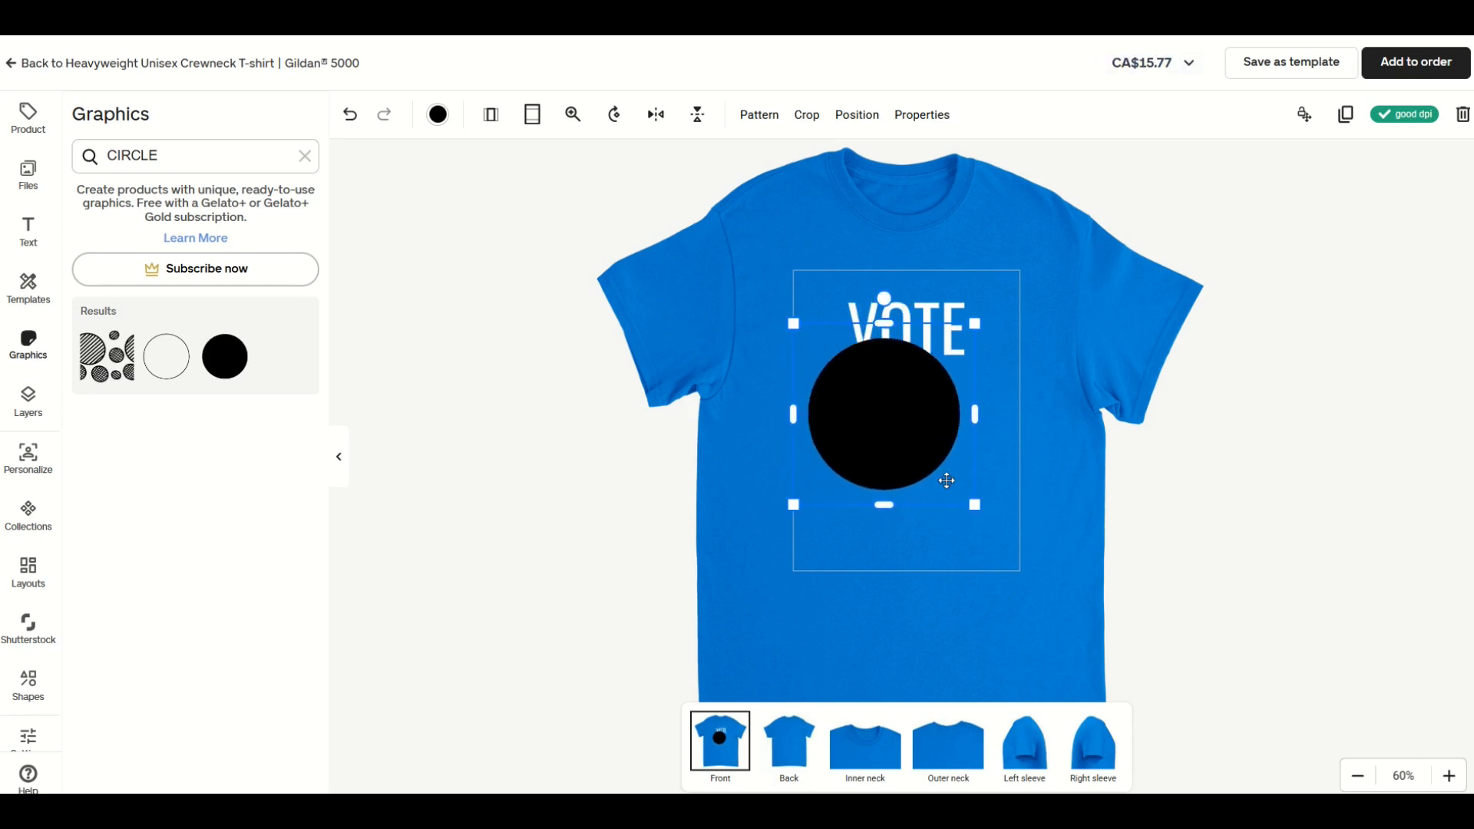
drag(976, 503, 1023, 552)
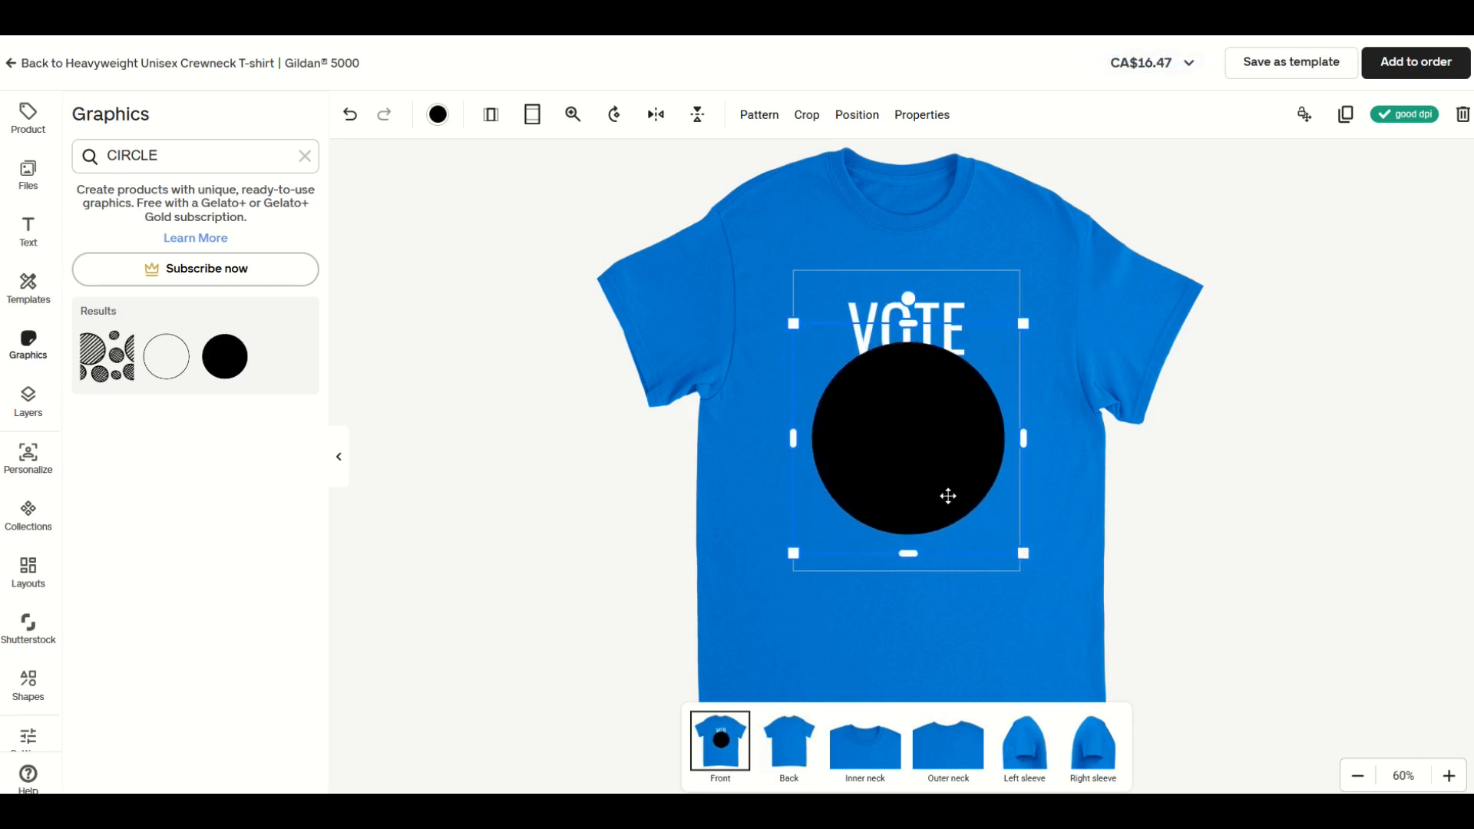
drag(920, 439, 920, 425)
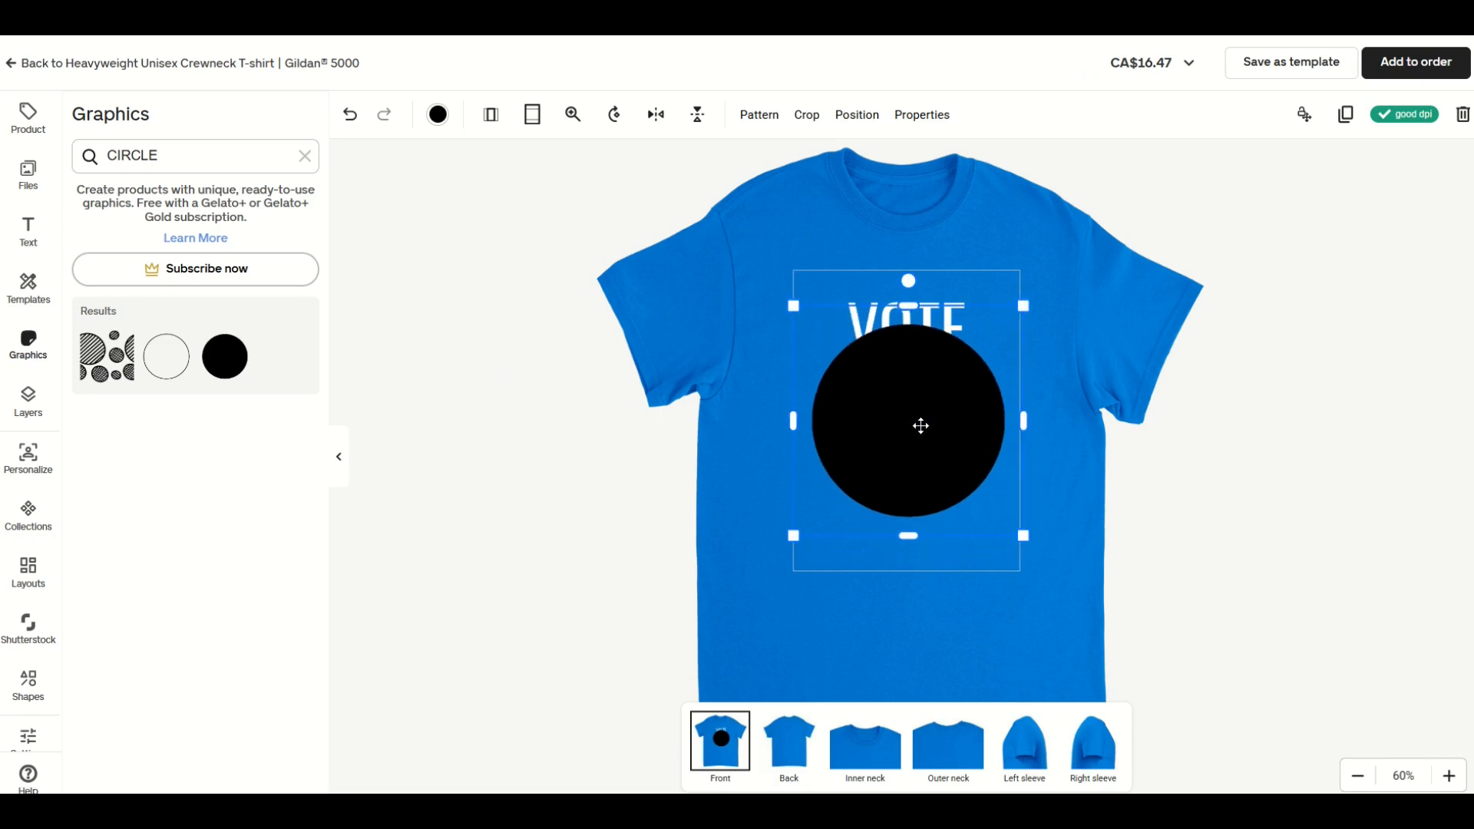
key(ctrl+v)
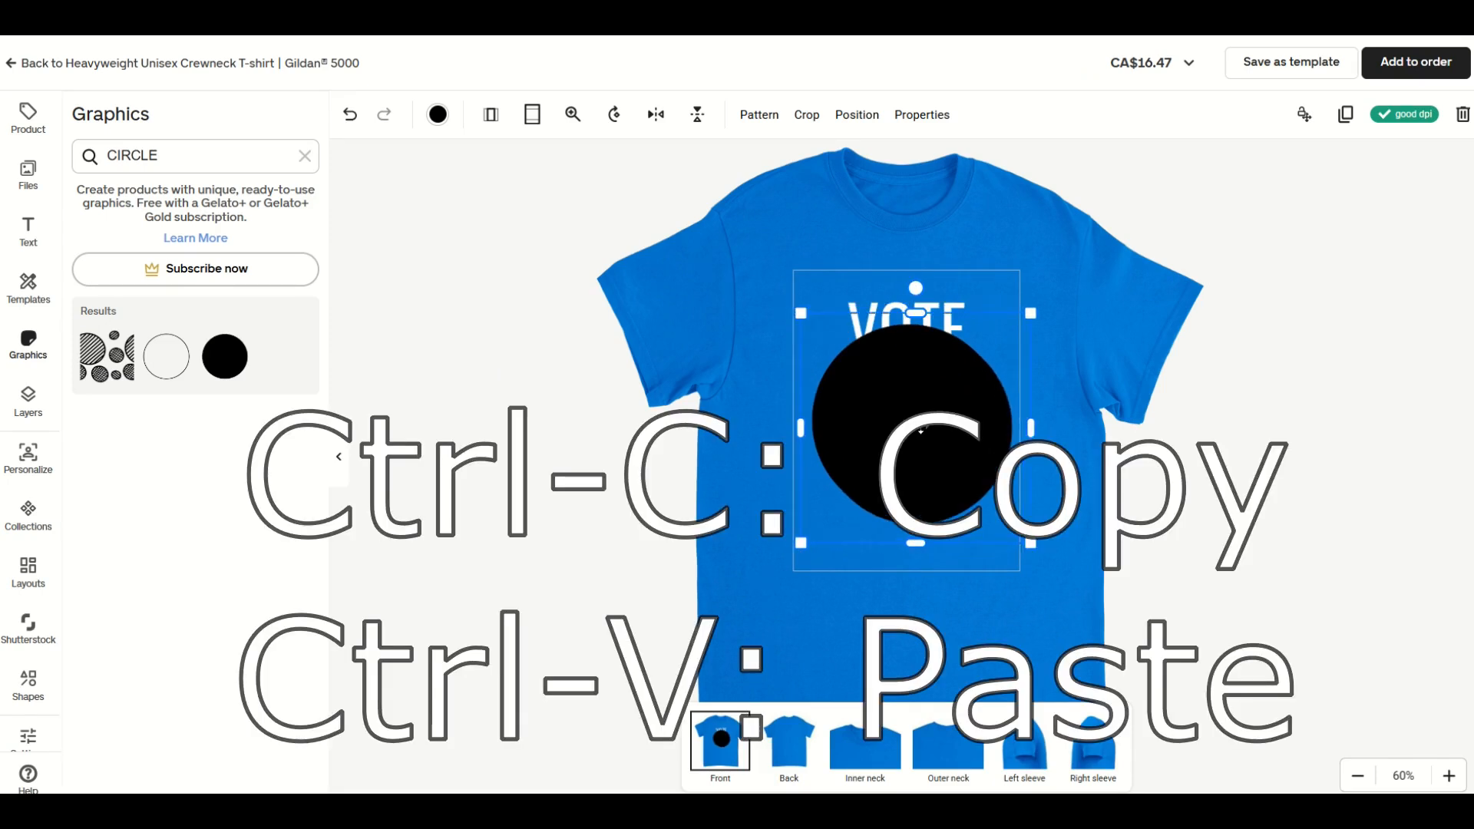
- Recolor the pasted circle white, make it slightly smaller and move it lower so it is offset from the black circle
drag(921, 425, 911, 452)
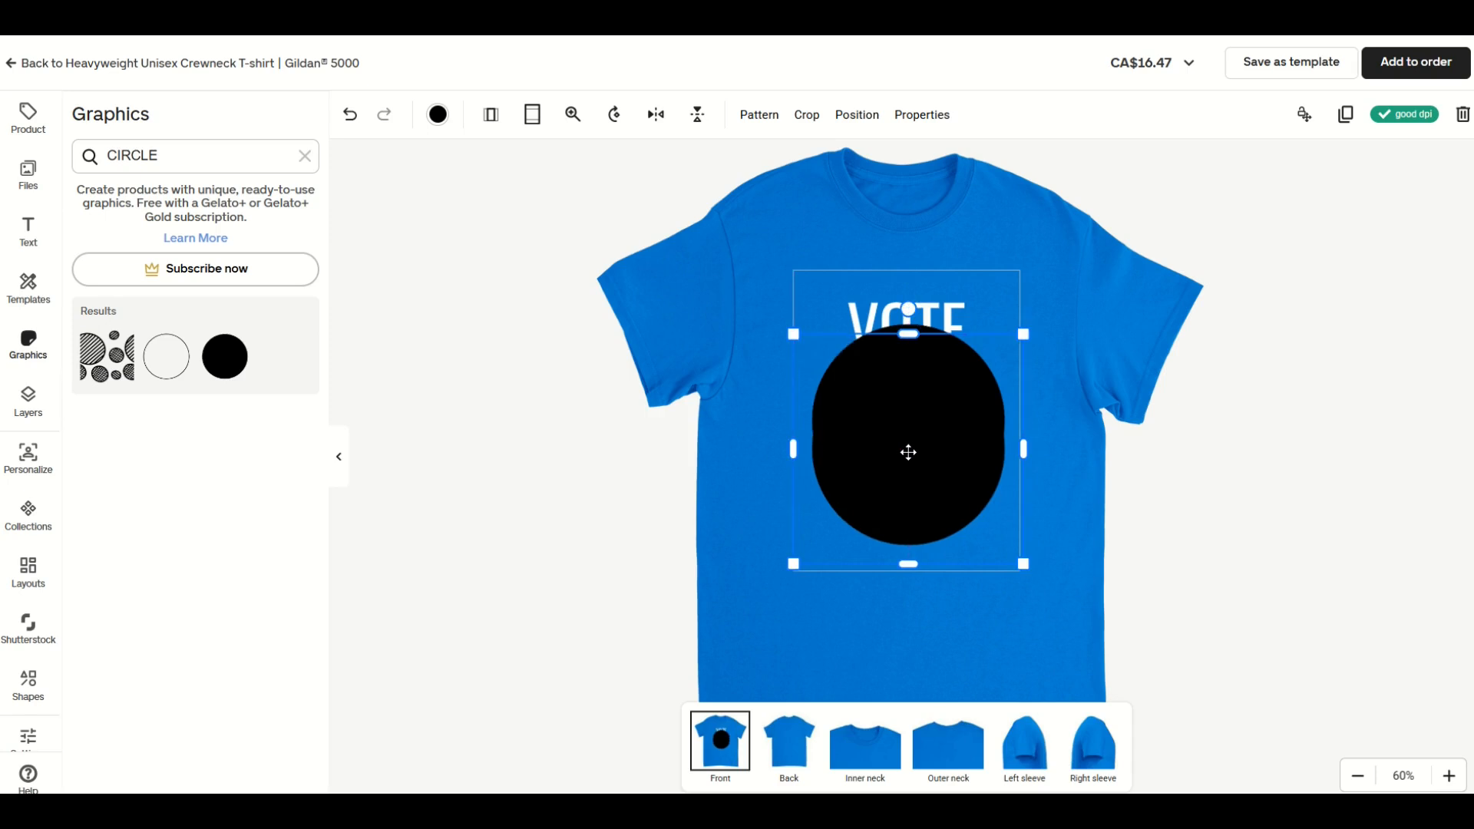
click(438, 114)
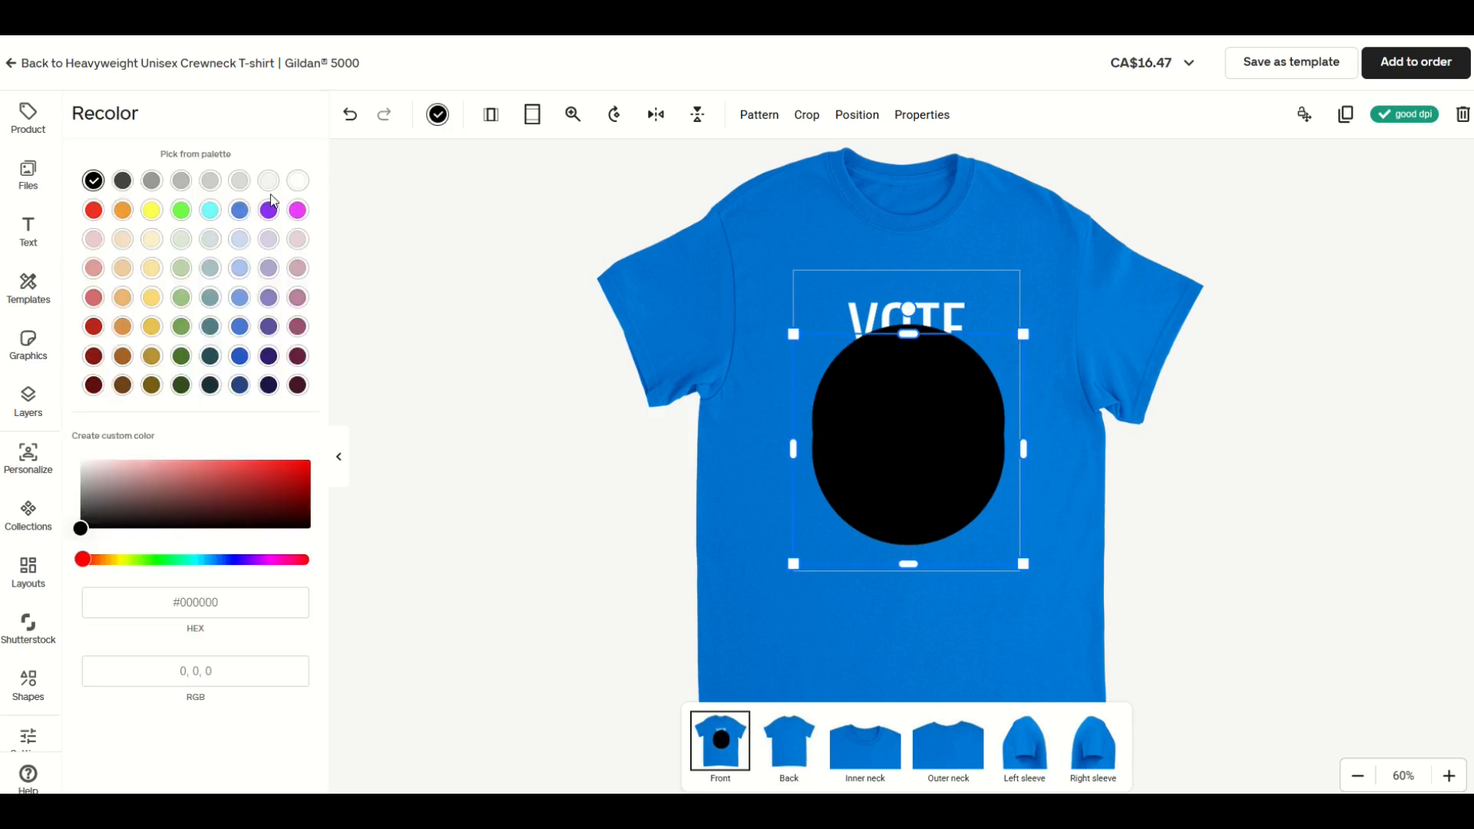
click(298, 180)
drag(796, 351, 805, 362)
drag(906, 453, 902, 408)
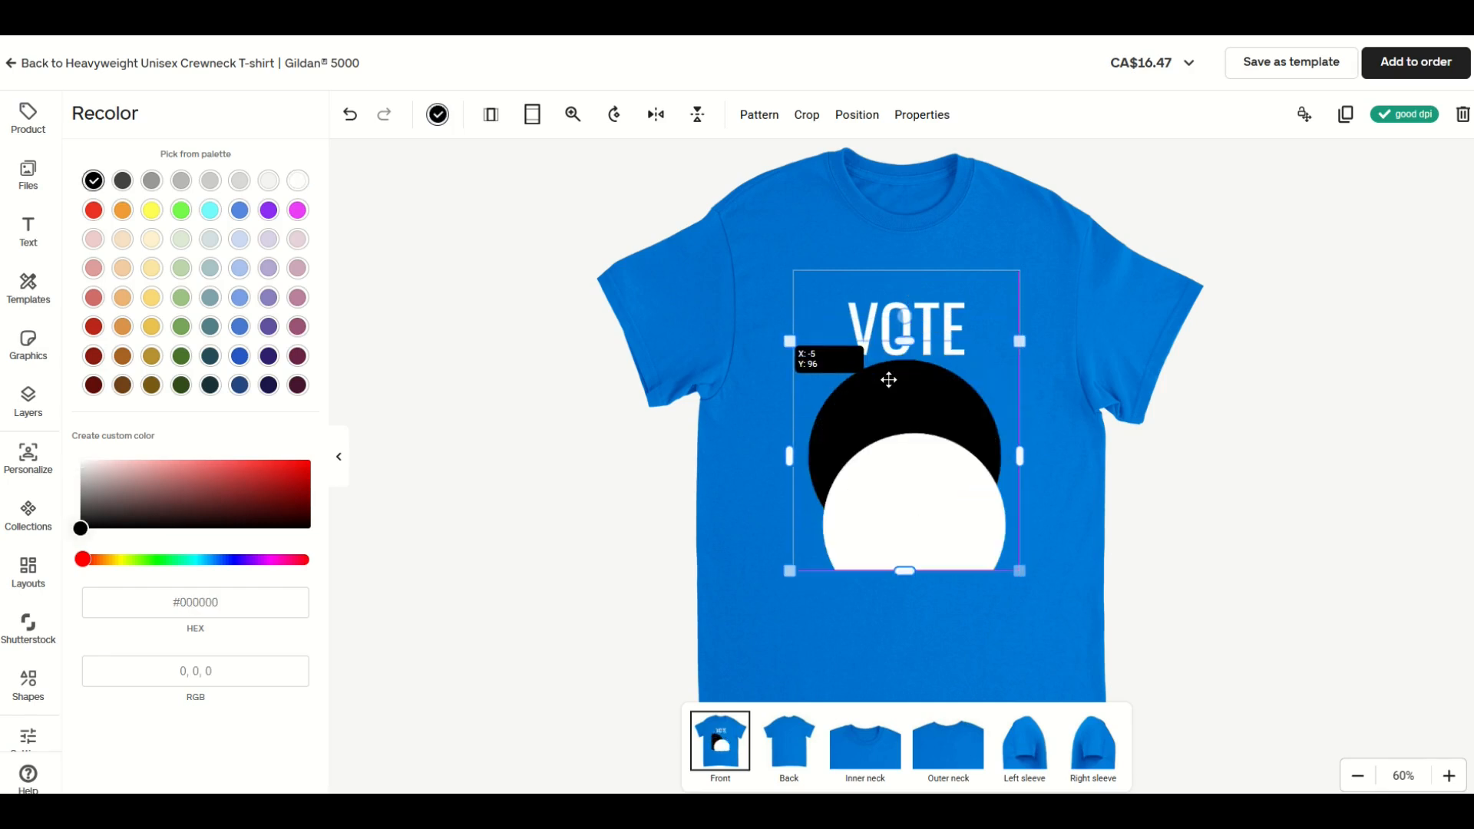
- Center the black circle horizontally just below VOTE and place the white circle concentrically over it, leaving a thin black ring
drag(889, 379, 889, 386)
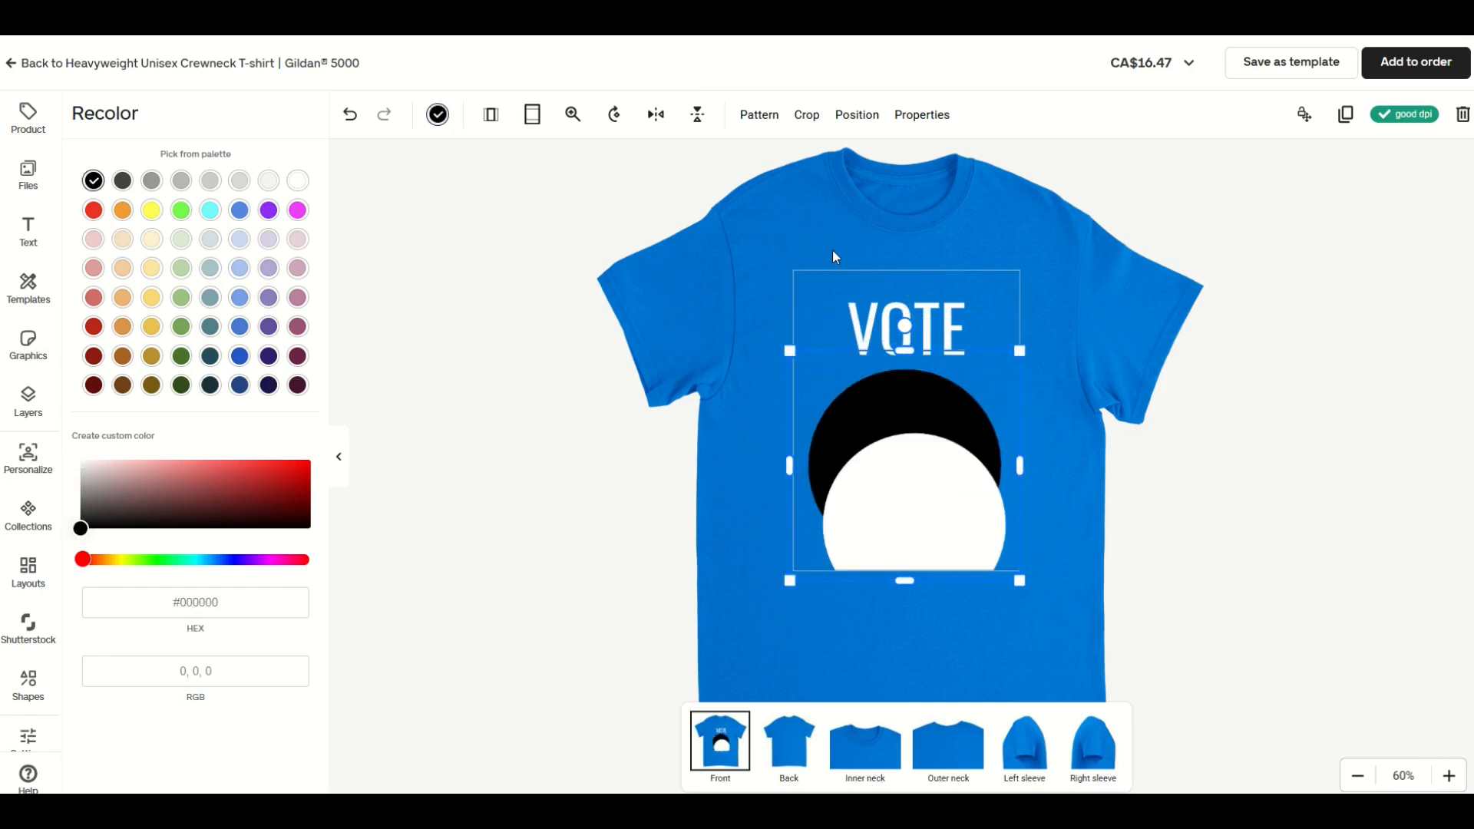
click(856, 114)
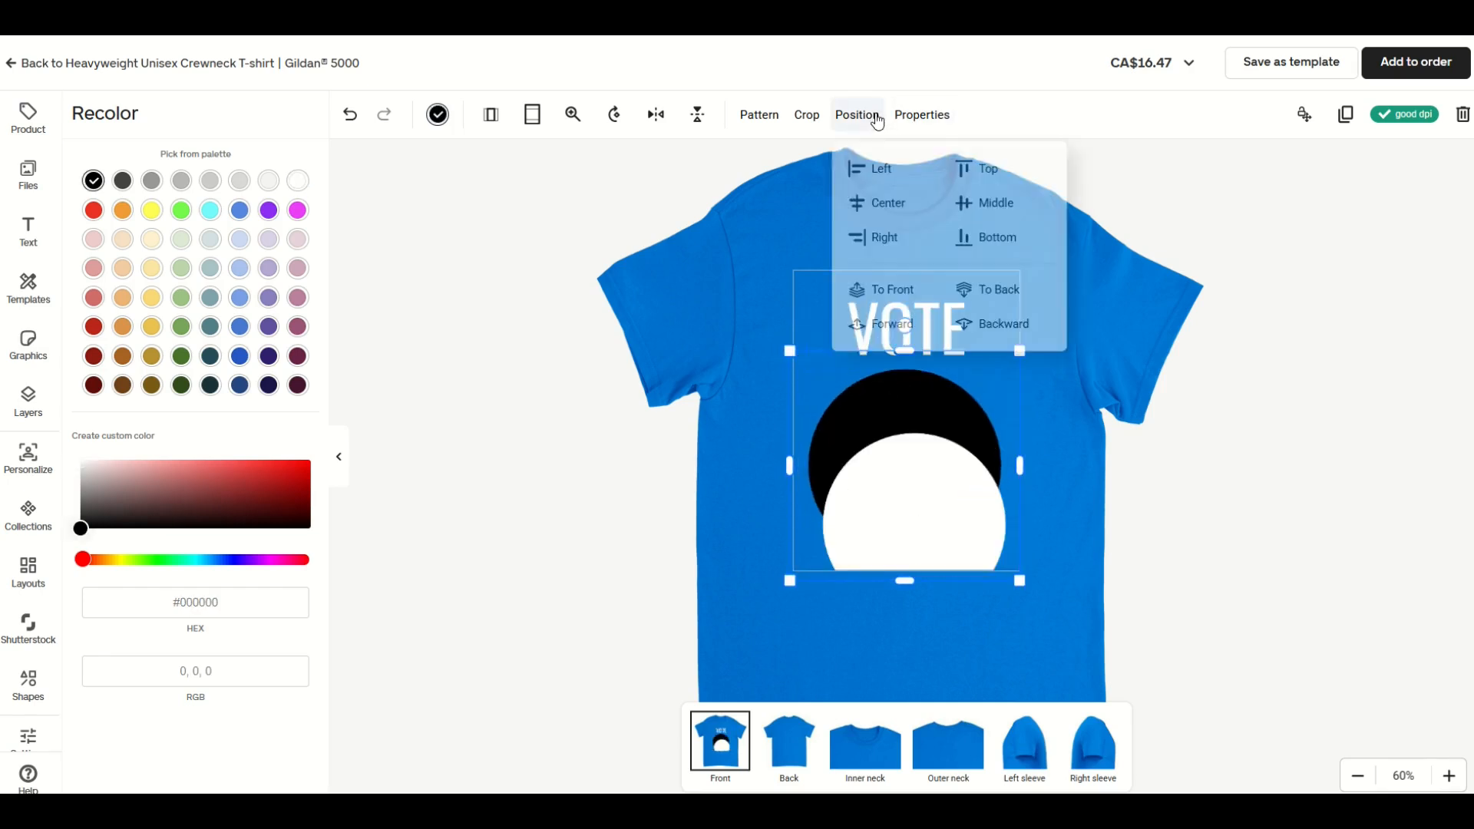
click(889, 201)
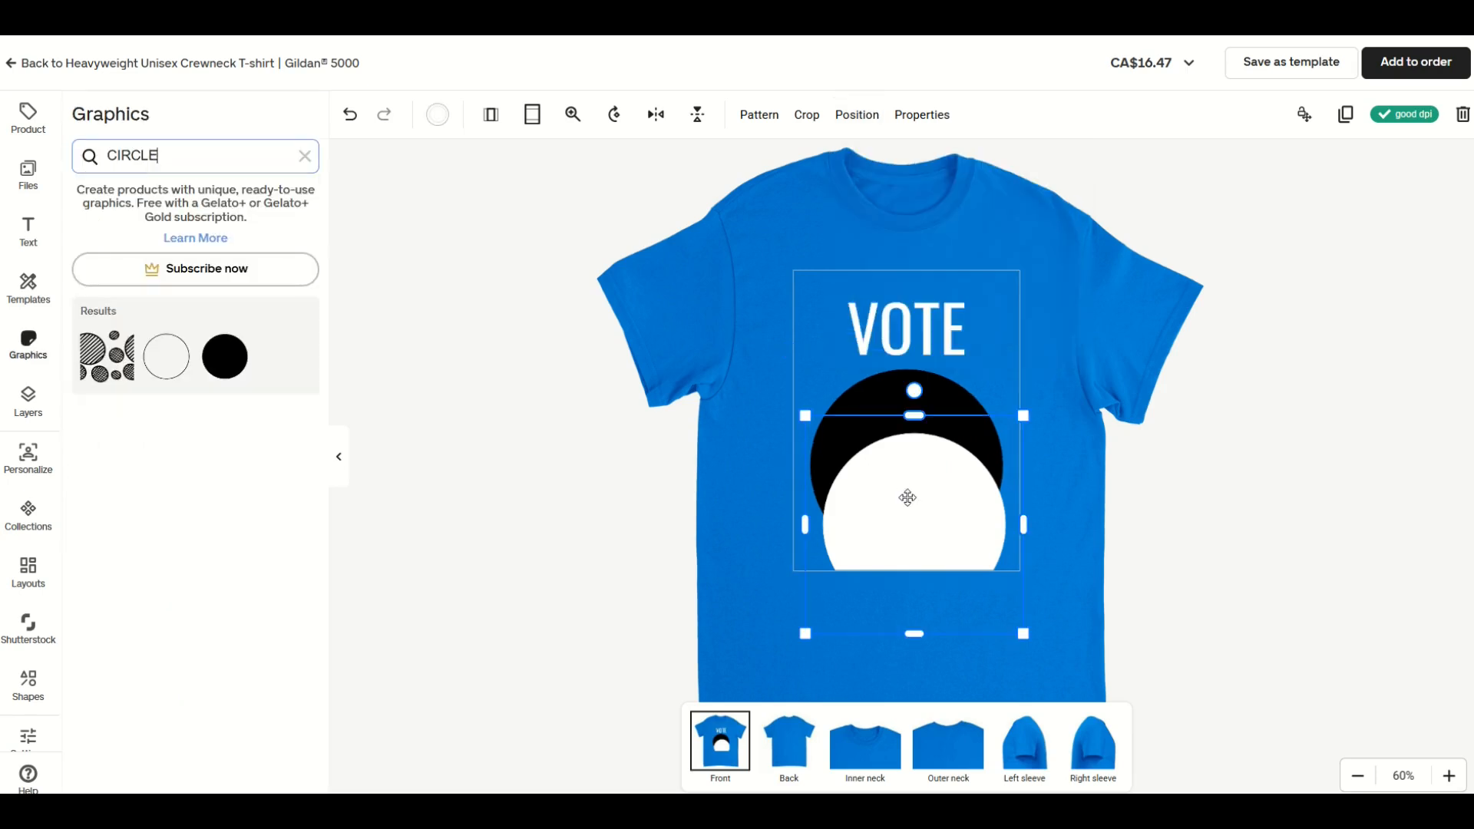
drag(907, 497, 899, 442)
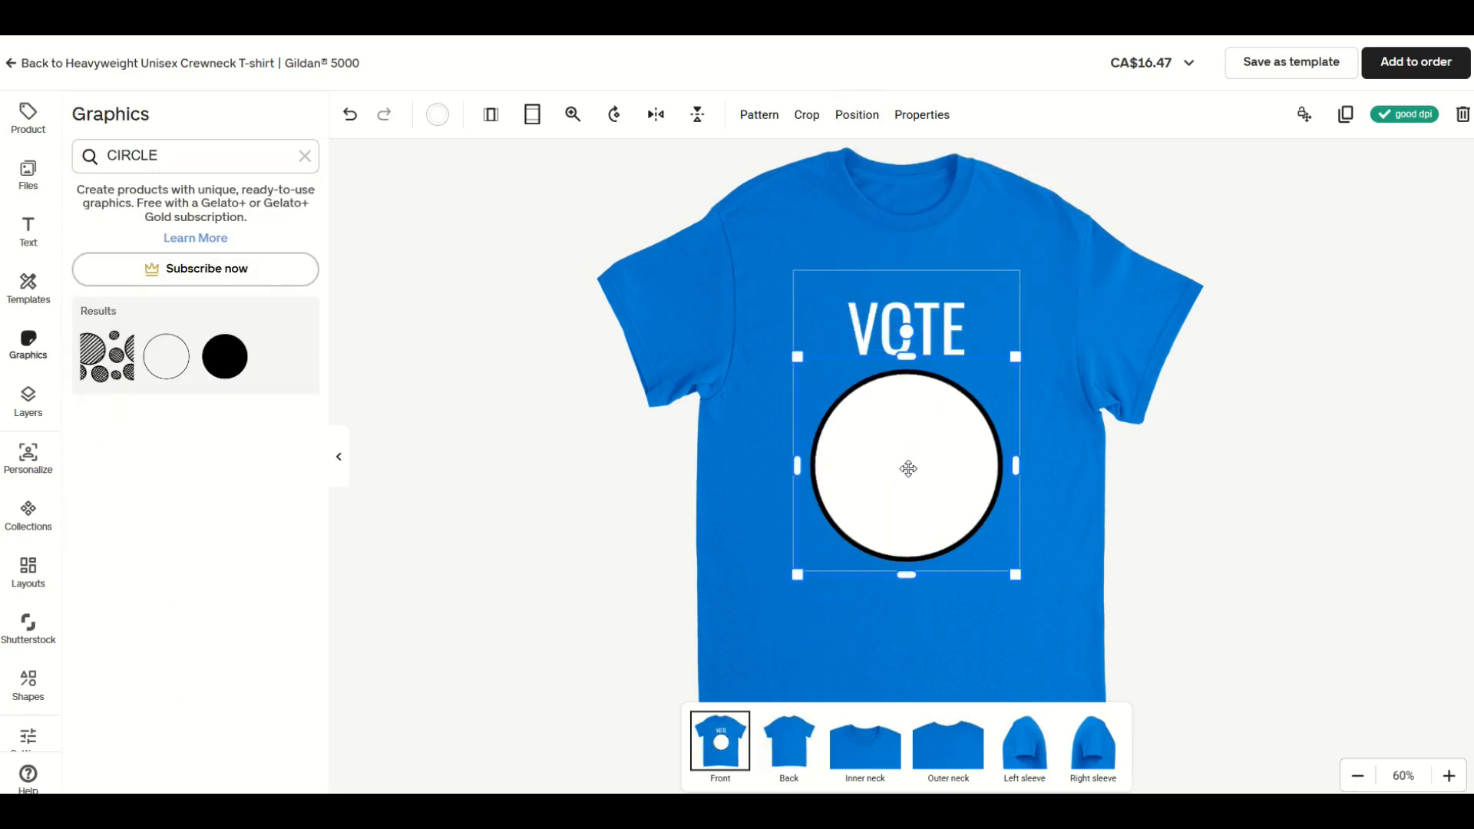
- Bring the VOTE text in front of both circles, keeping it above them in the print area
drag(867, 357, 871, 464)
drag(857, 326, 857, 323)
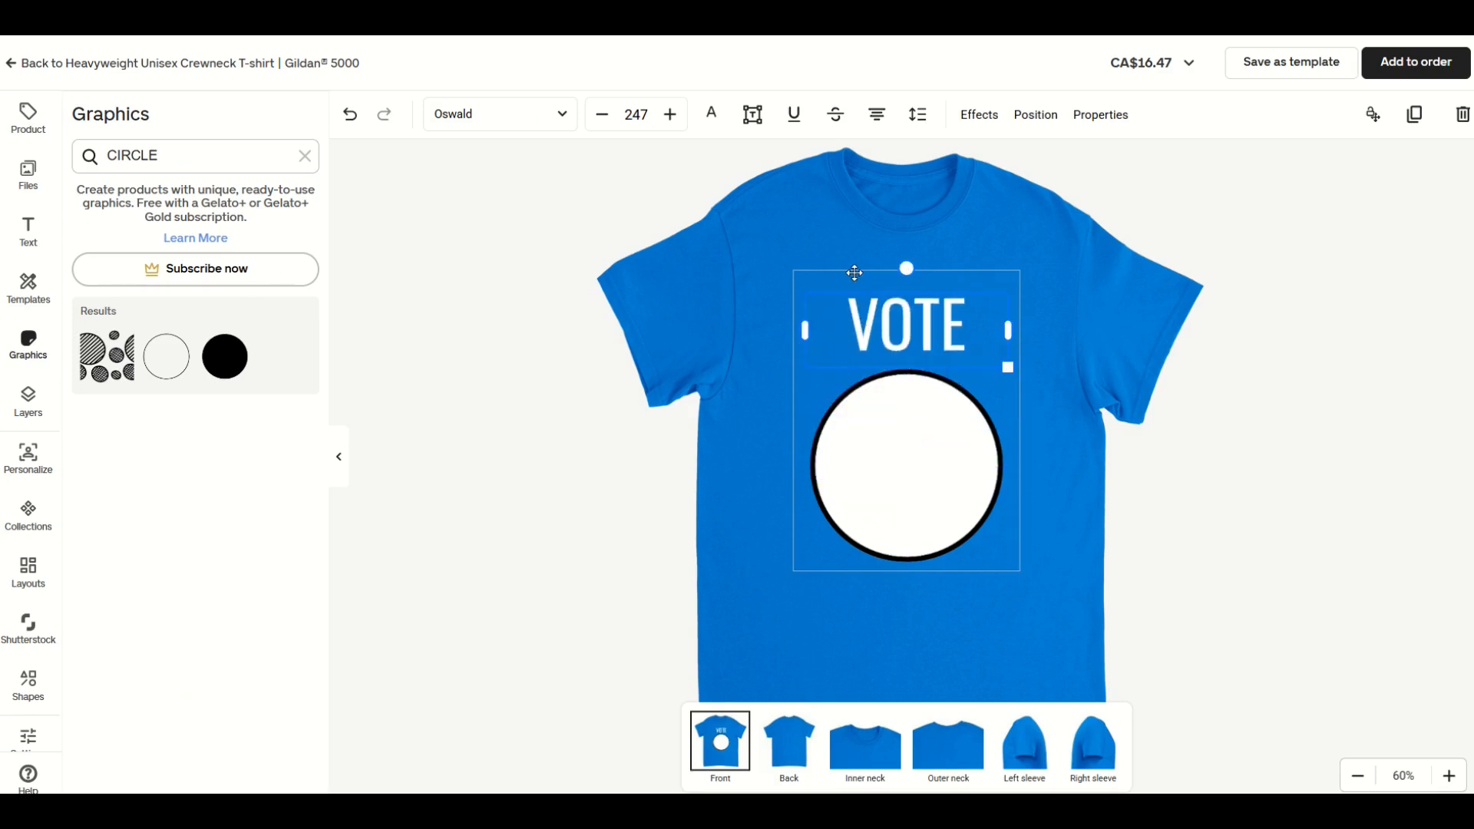
click(1036, 117)
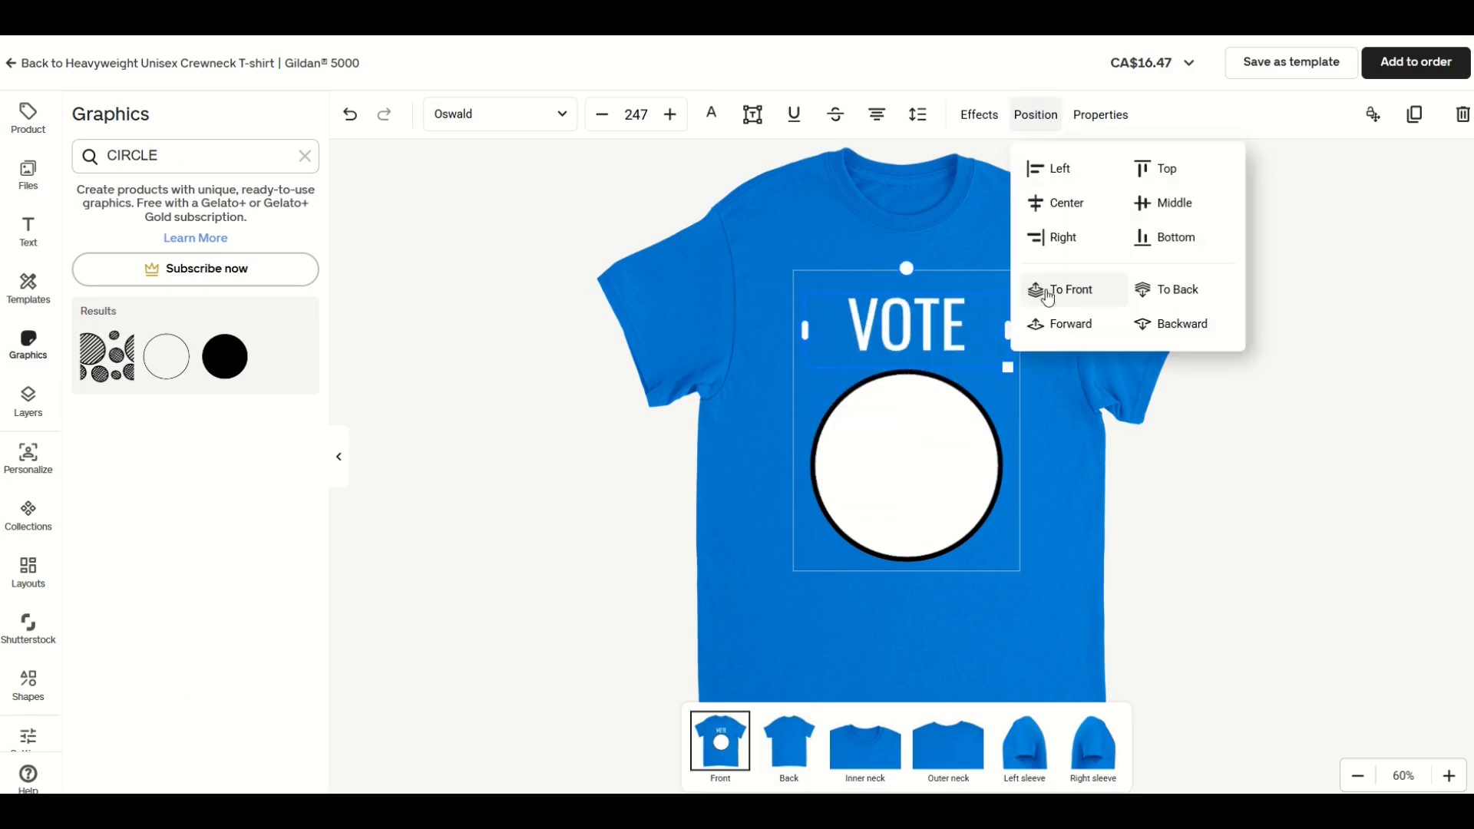
- Recolor the VOTE text red #EB3223, move it to the middle of the white circle and deselect it
click(712, 113)
click(93, 162)
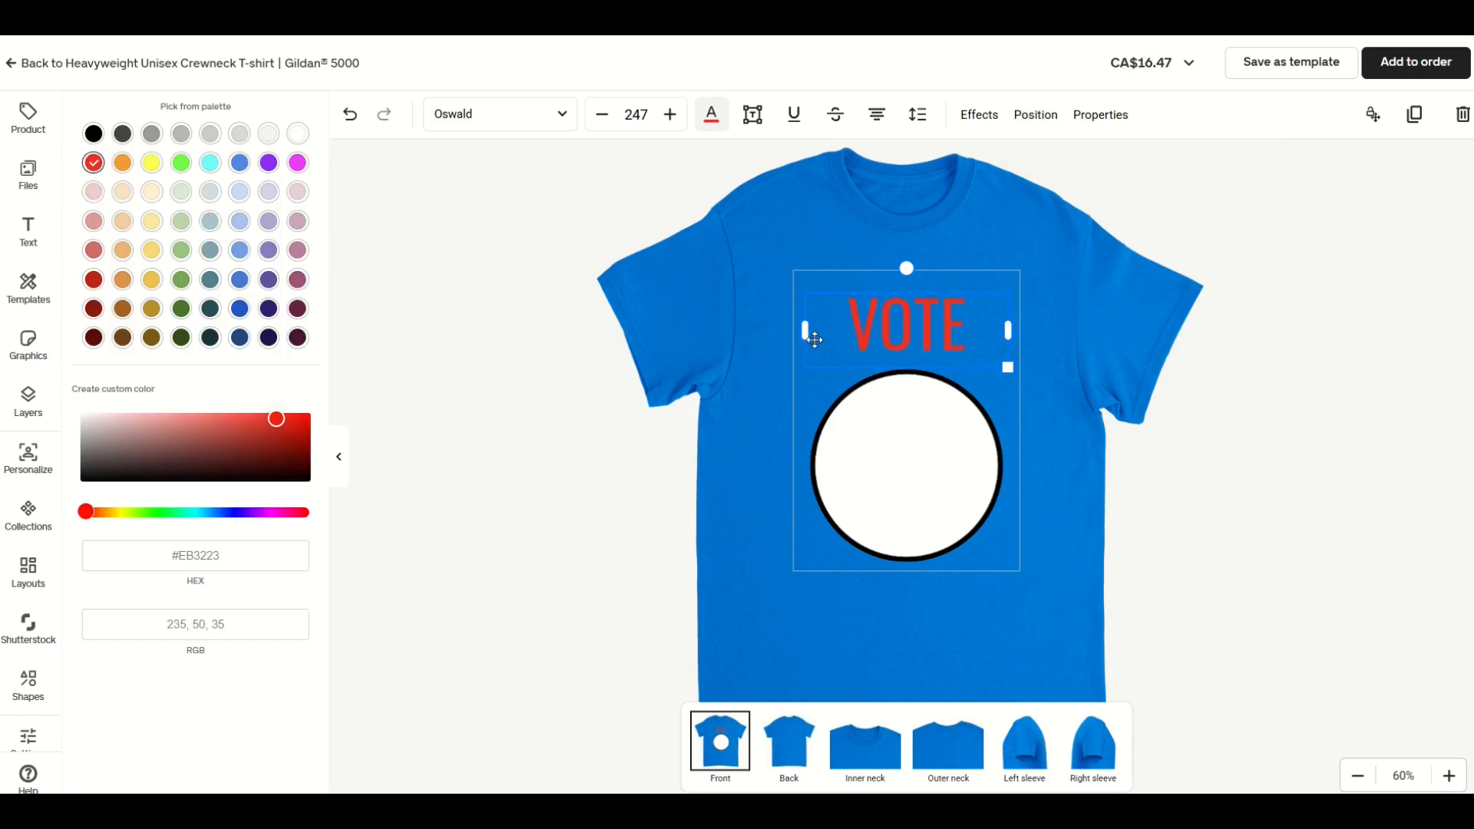
drag(860, 327, 861, 467)
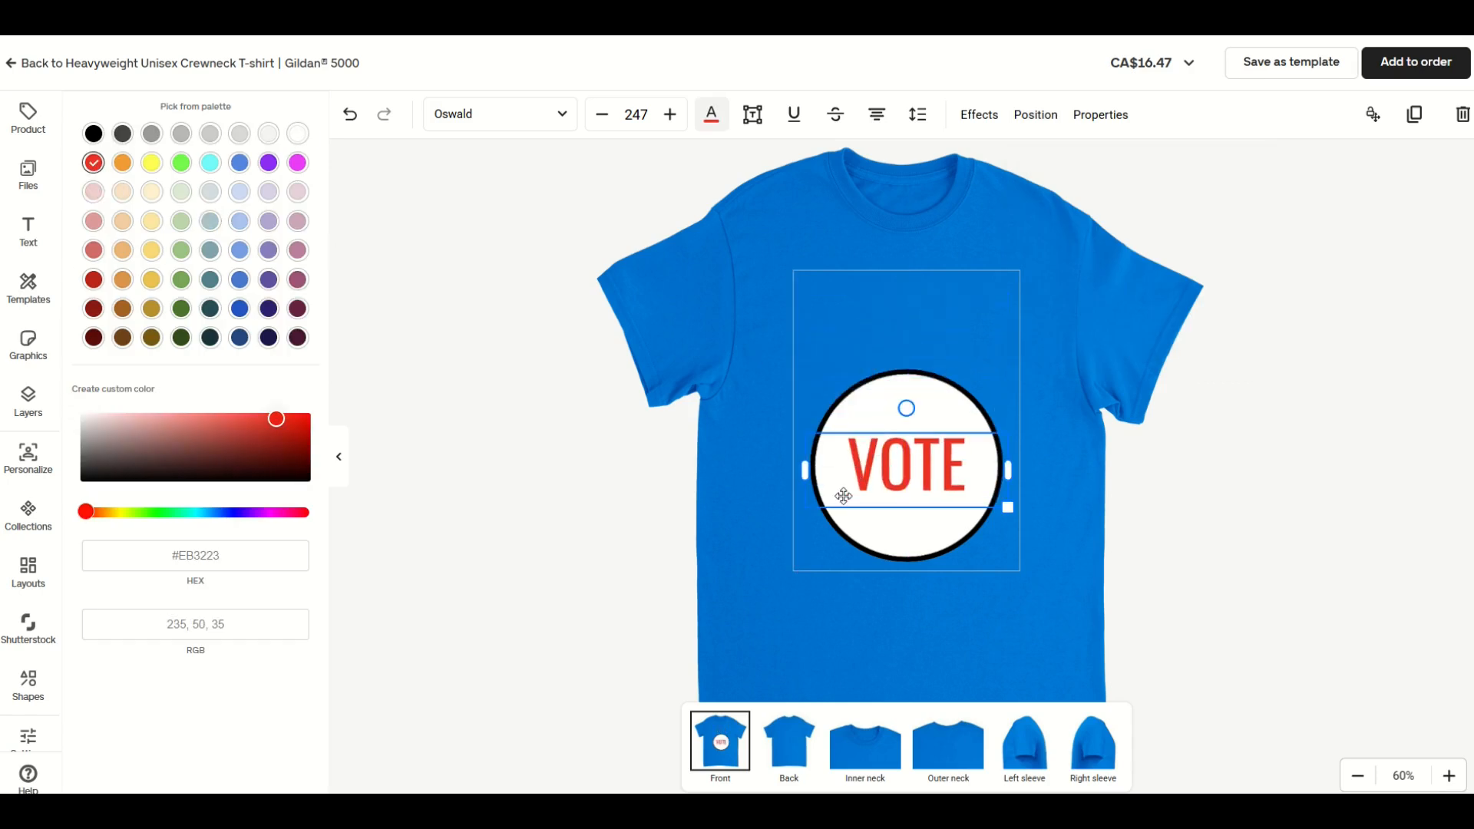
click(1041, 453)
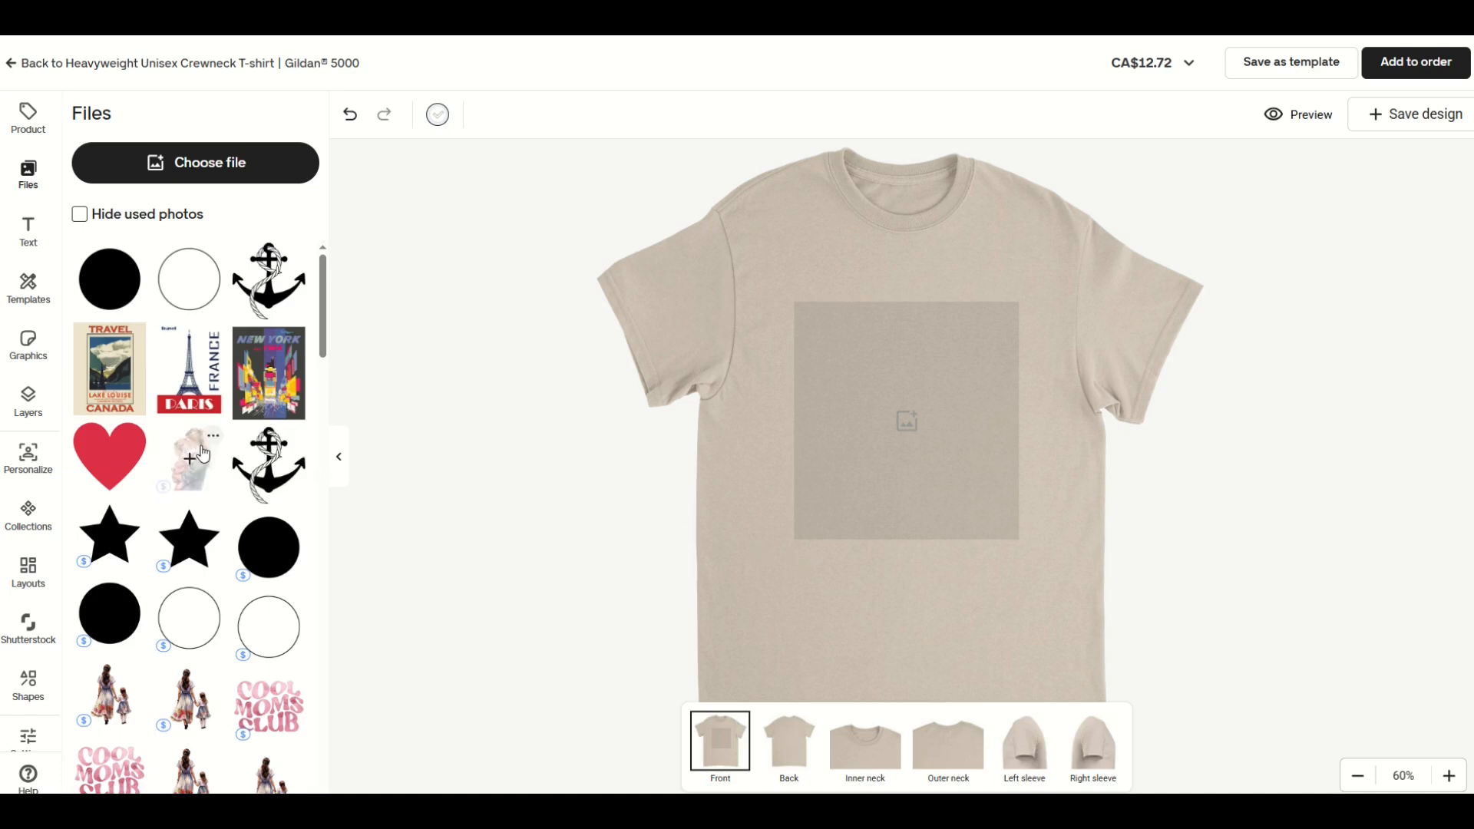
- Add the anchor-and-rope image from the files to the beige shirt, then shrink it slightly and center it horizontally in the print area
click(271, 461)
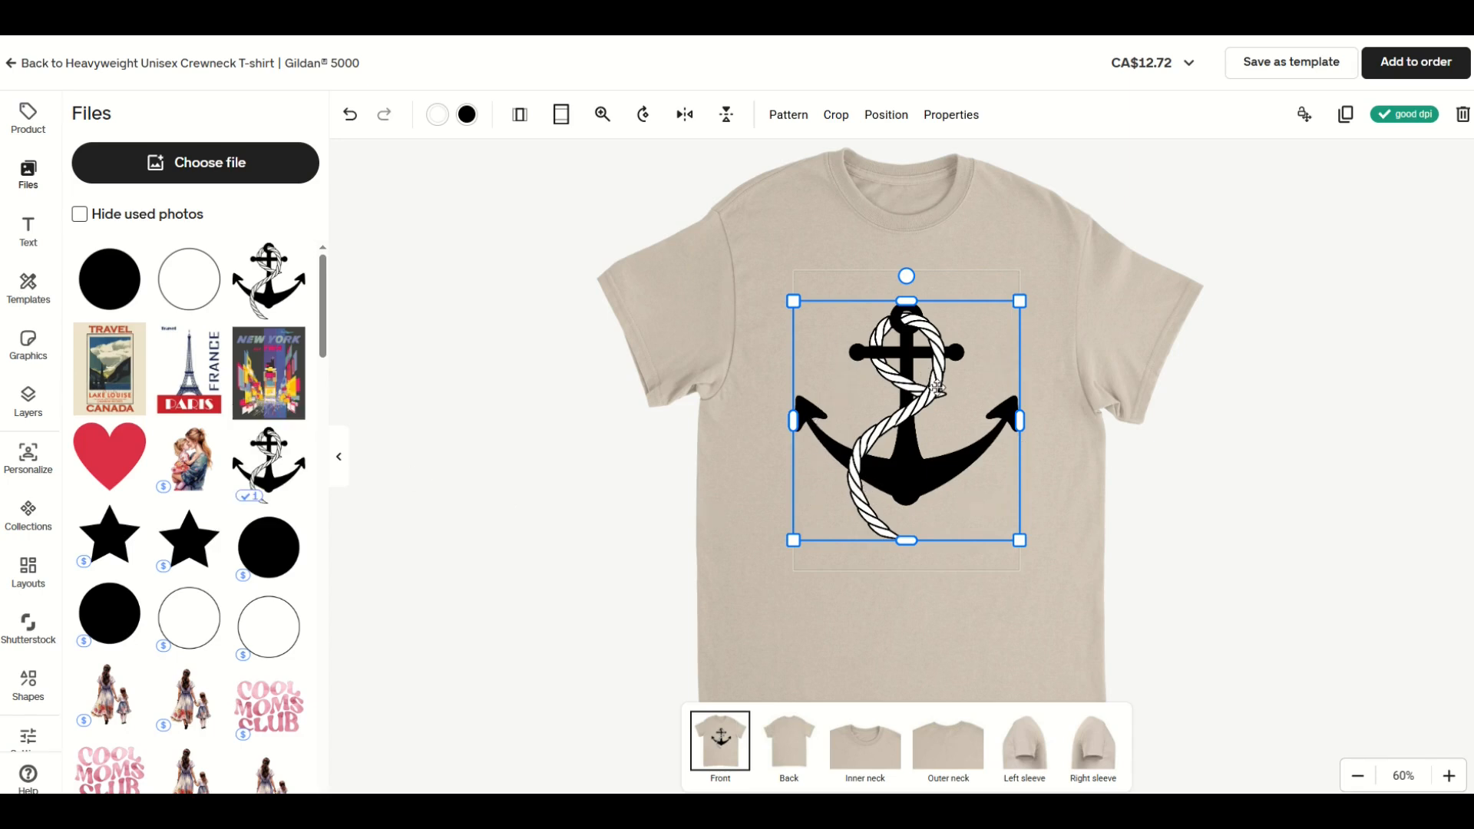
drag(793, 302, 809, 315)
drag(917, 452, 906, 433)
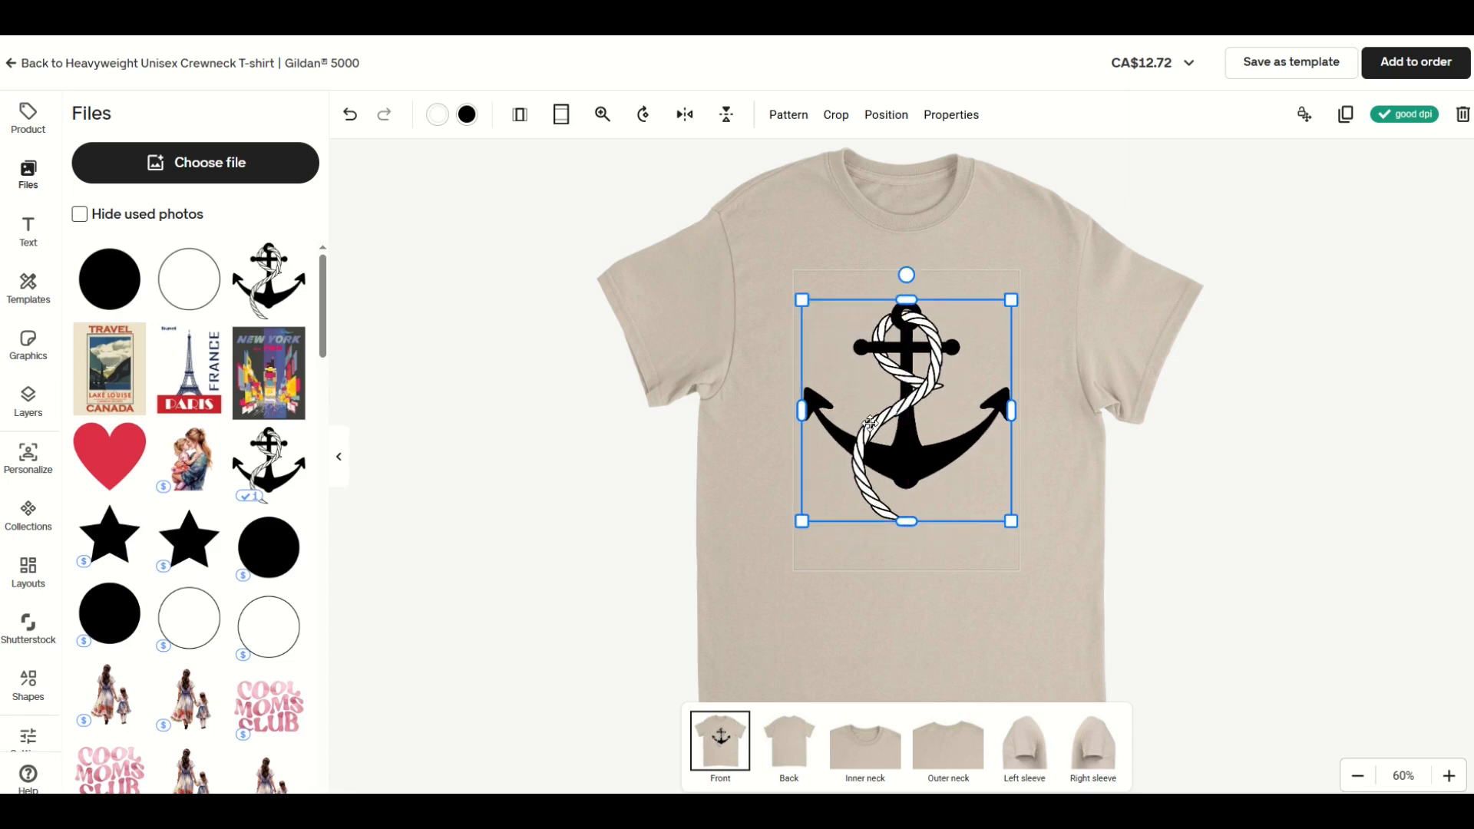
- Recolor the anchor blue #497AD1 and its rope yellow #FFFD54, then deselect the artwork
click(466, 117)
click(241, 327)
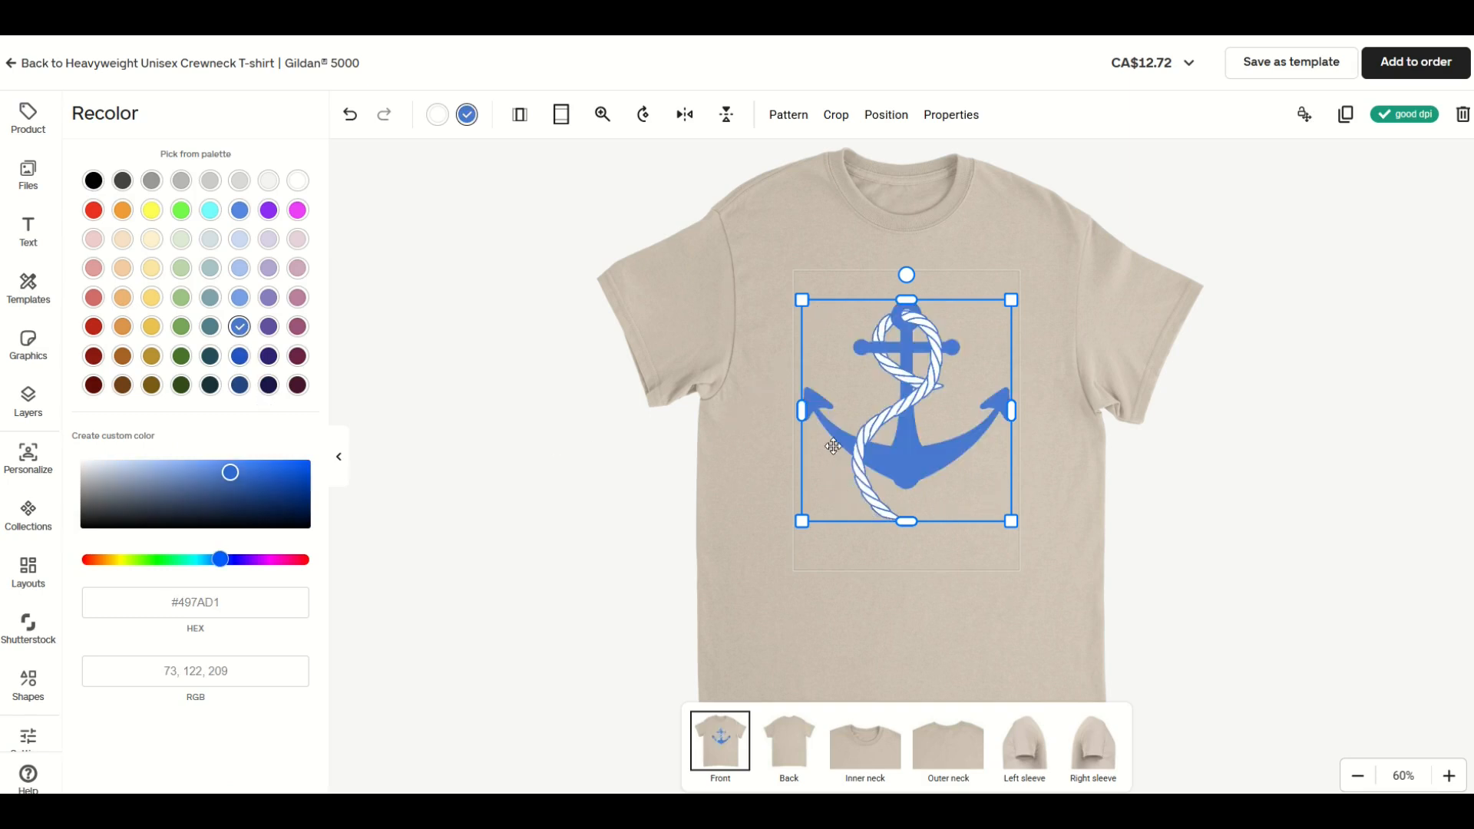
click(437, 115)
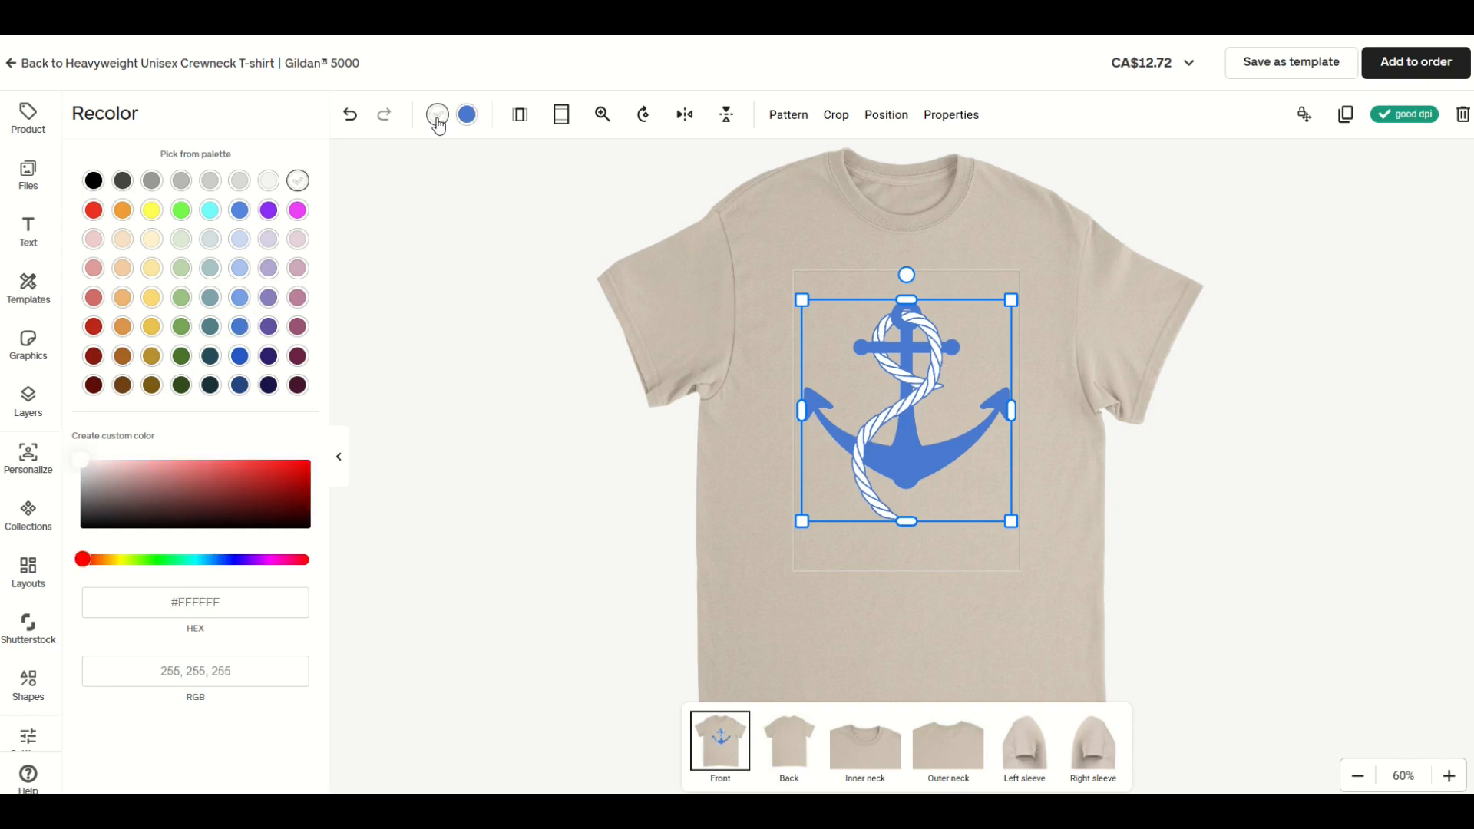
click(269, 211)
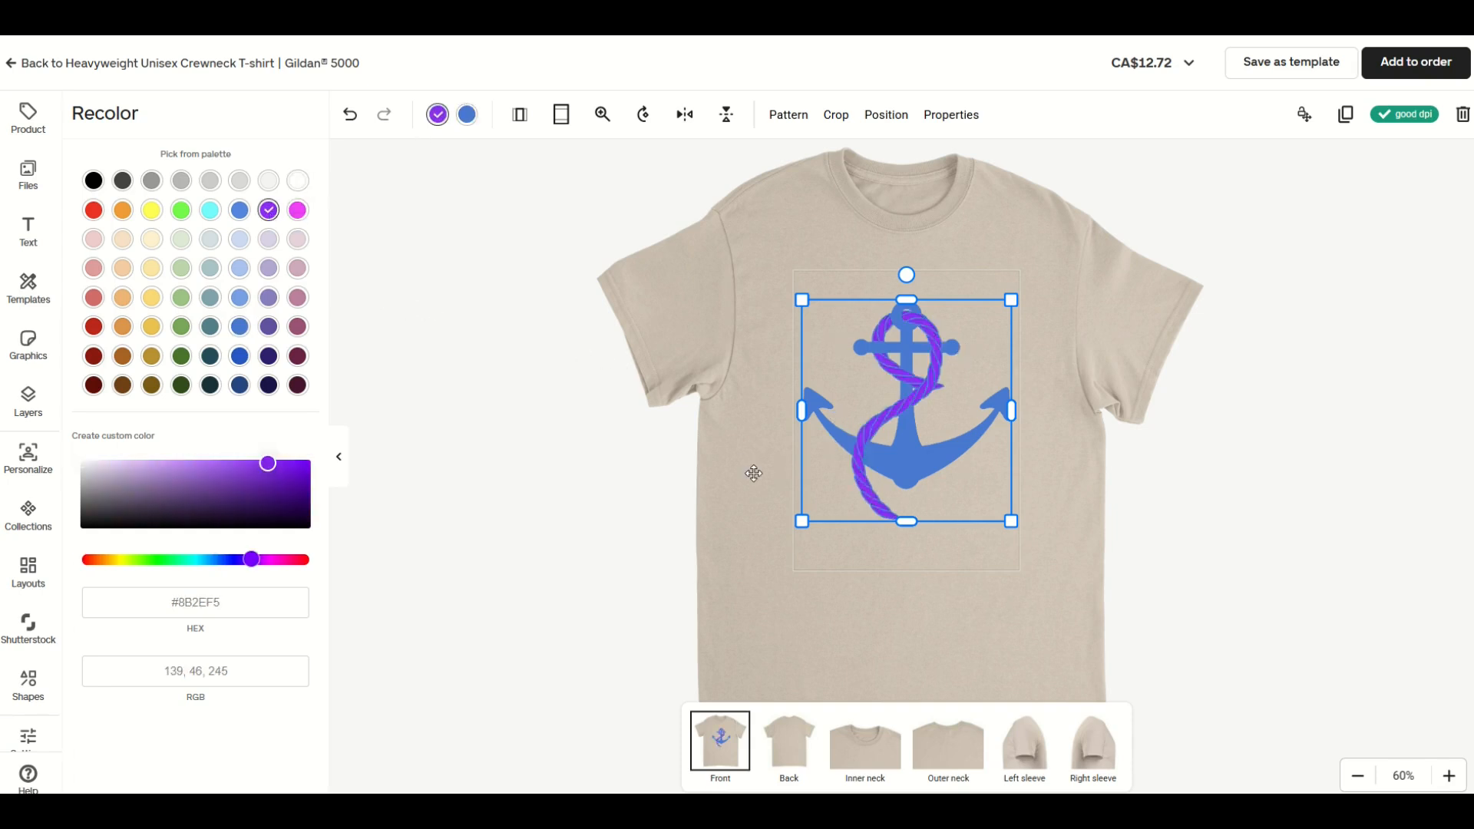
click(151, 210)
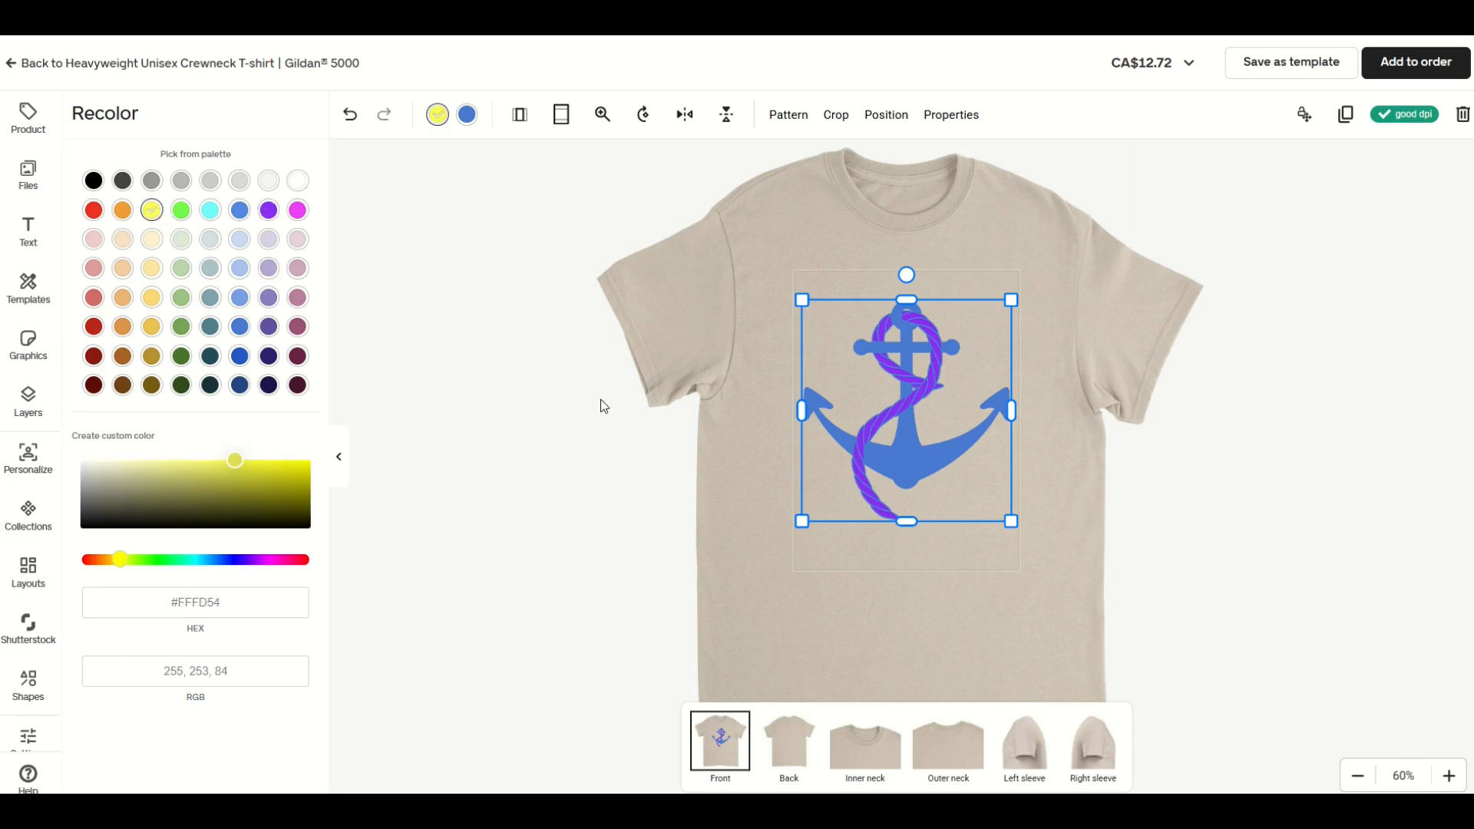
click(892, 577)
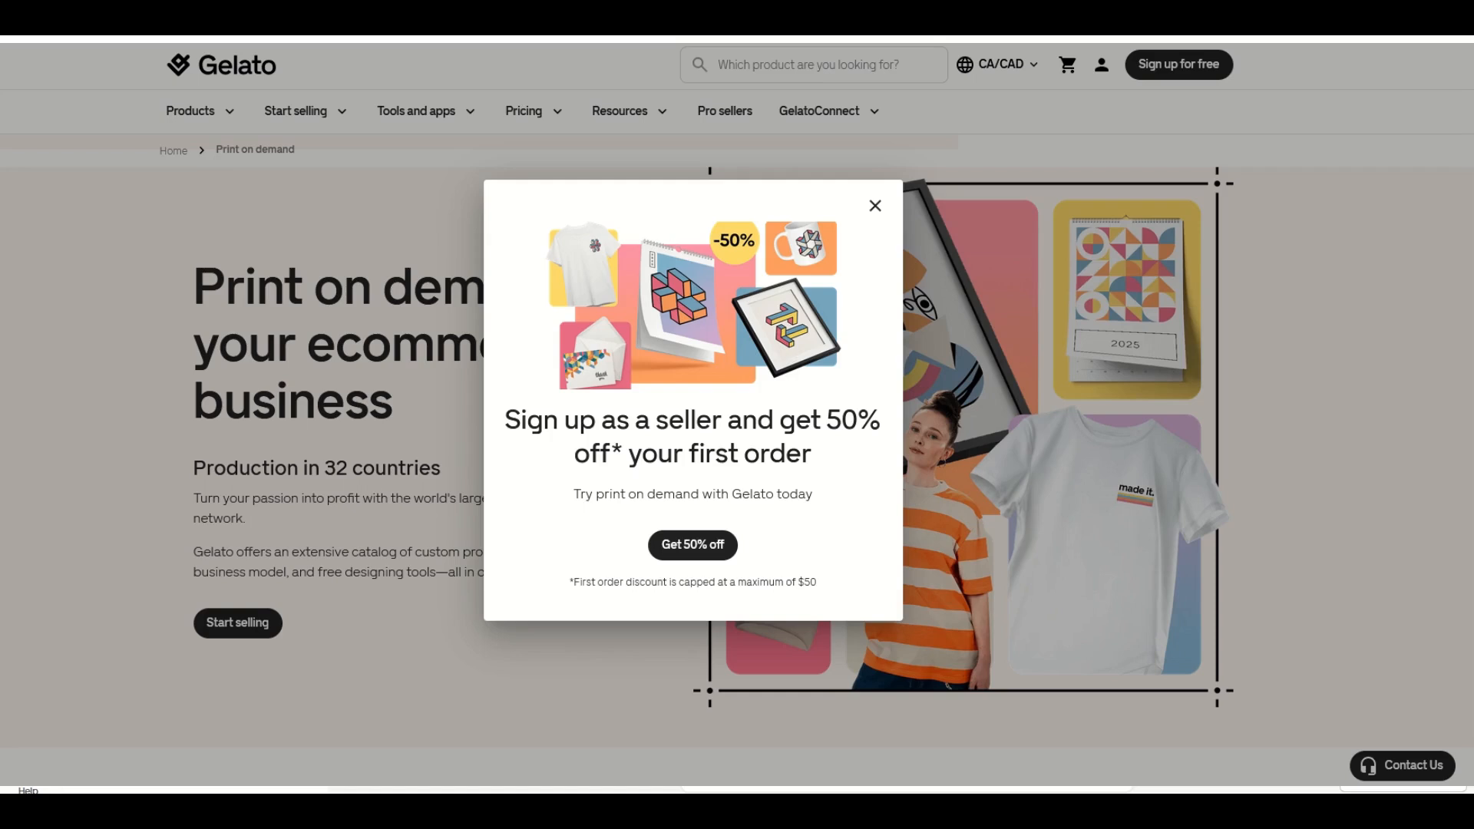
- Dismiss the sign-up offer and look over Gelato's Print on demand web page
click(1450, 311)
scroll(1343, 223, down, 3)
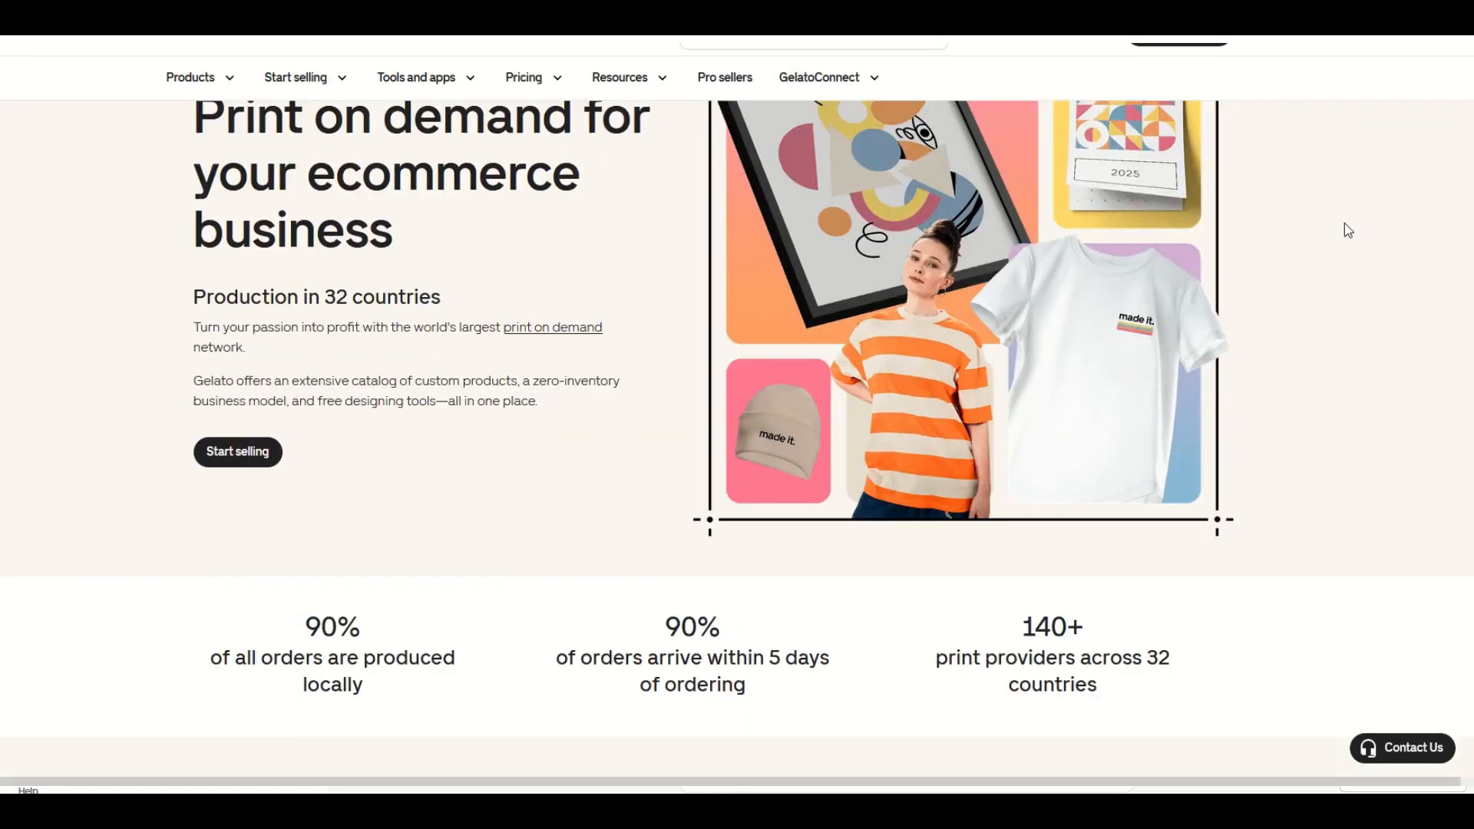
scroll(1349, 224, up, 3)
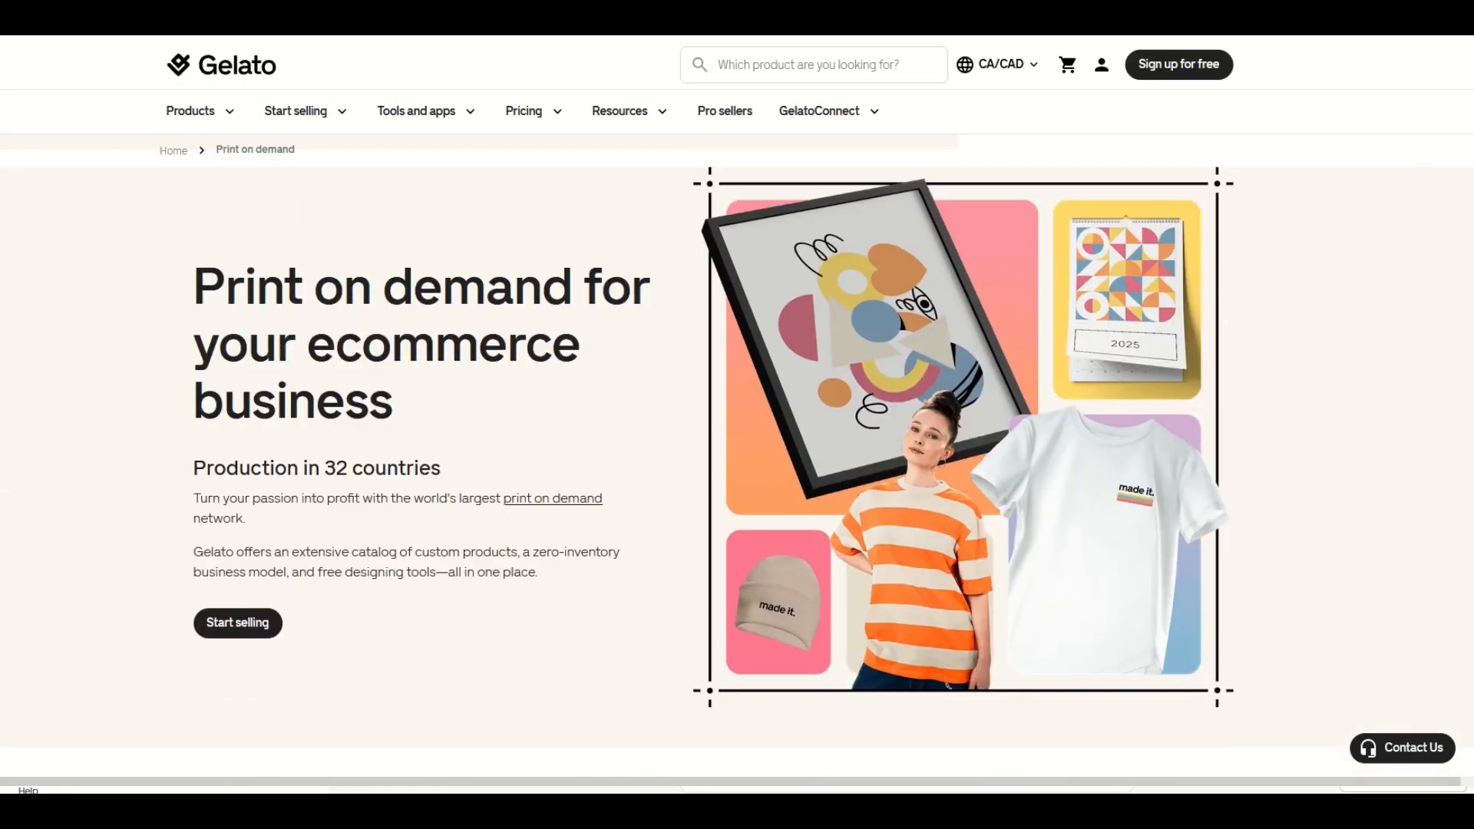
scroll(736, 407, down, 1)
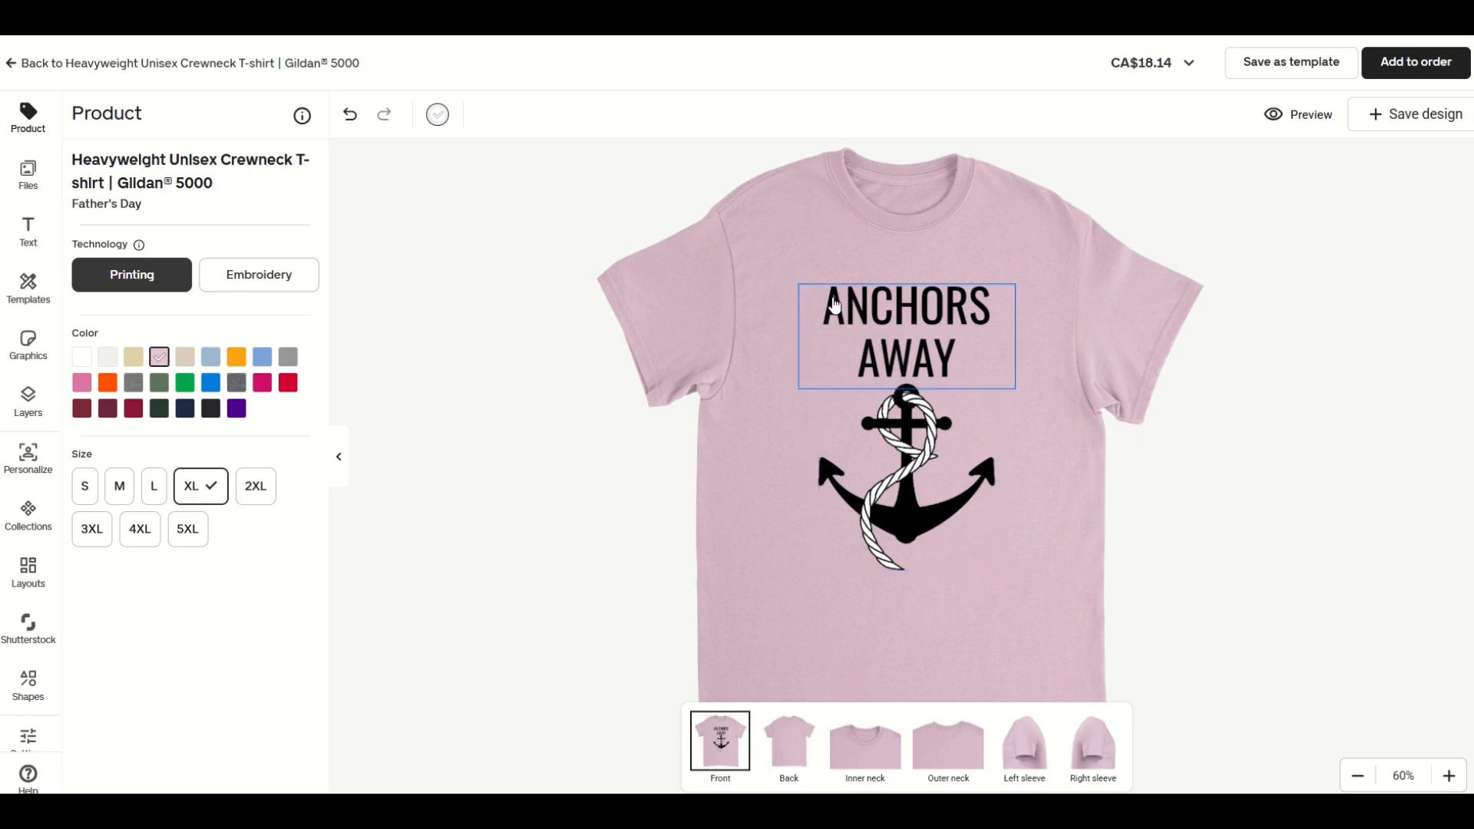
- Move the ANCHORS AWAY text to the top of the pink shirt's print area and delete the word AWAY from it
mouse_move(925, 349)
mouse_down()
mouse_move(916, 332)
mouse_move(929, 333)
mouse_up()
double_click(928, 339)
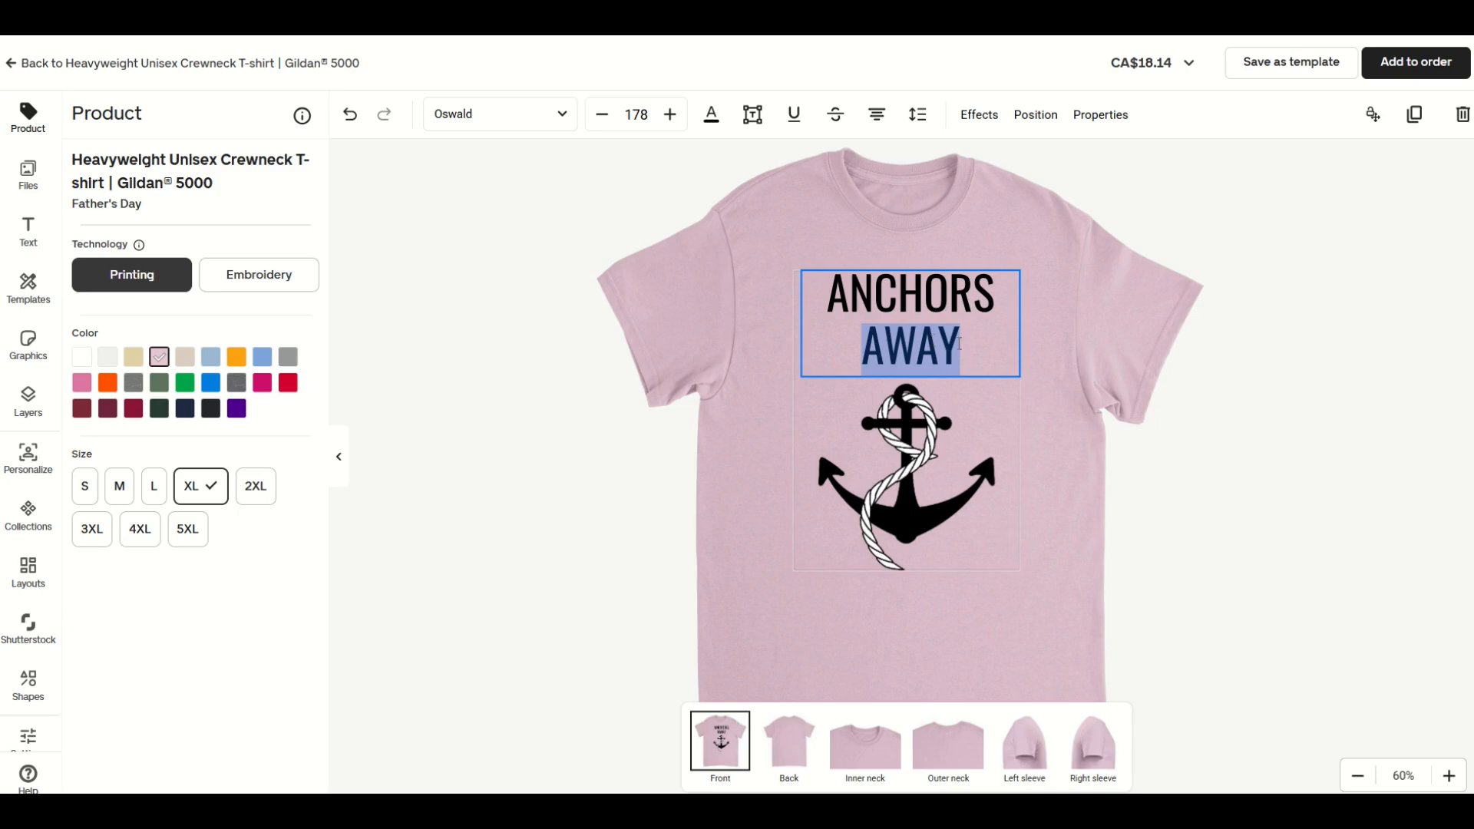
key(BackSpace)
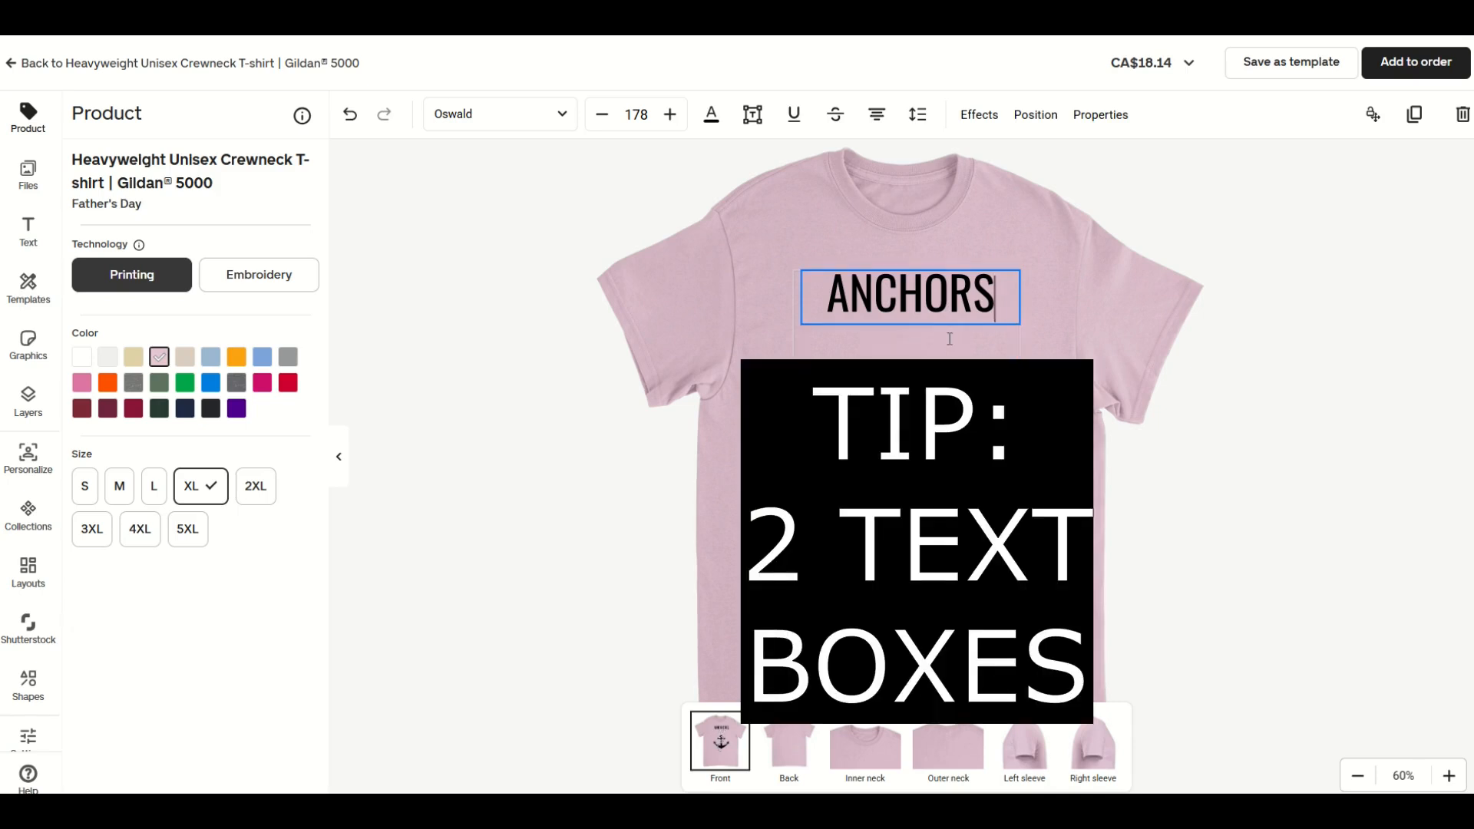
click(913, 349)
- Duplicate the ANCHORS text directly below the original and change the copy to AWAY at font size 286
click(856, 299)
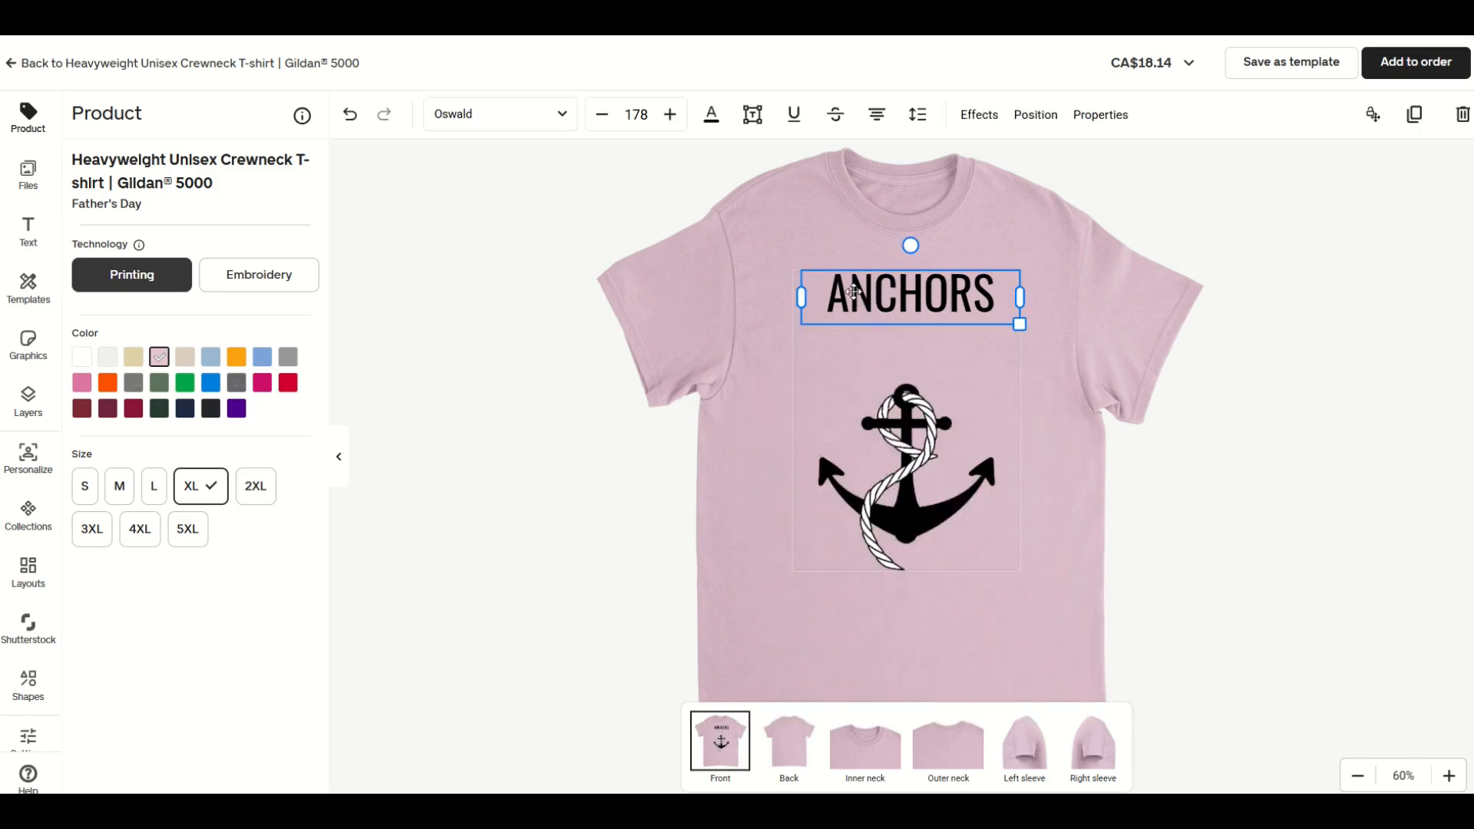
key(ctrl+d)
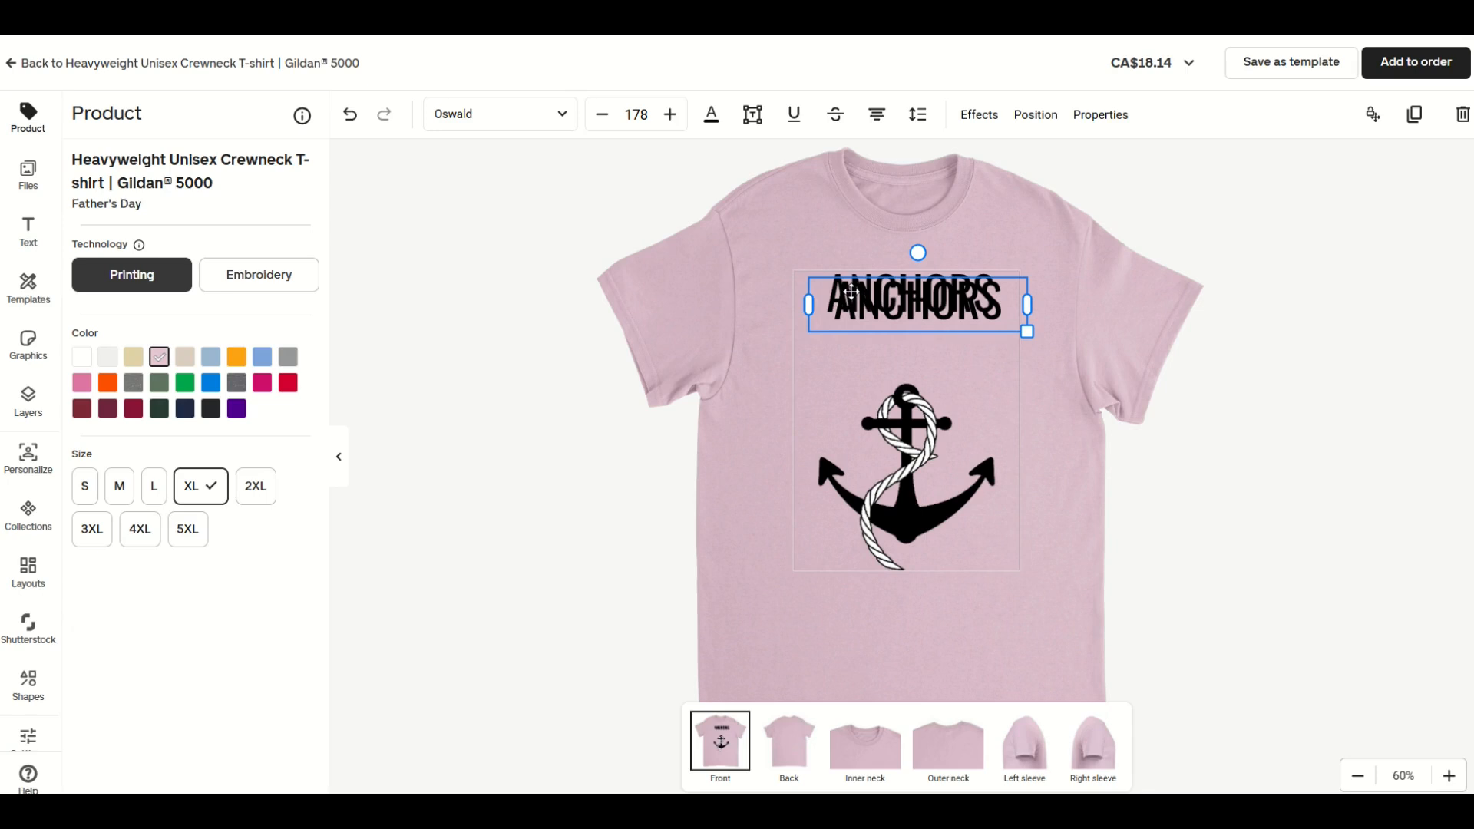
drag(851, 292, 857, 332)
double_click(857, 331)
text(awaY)
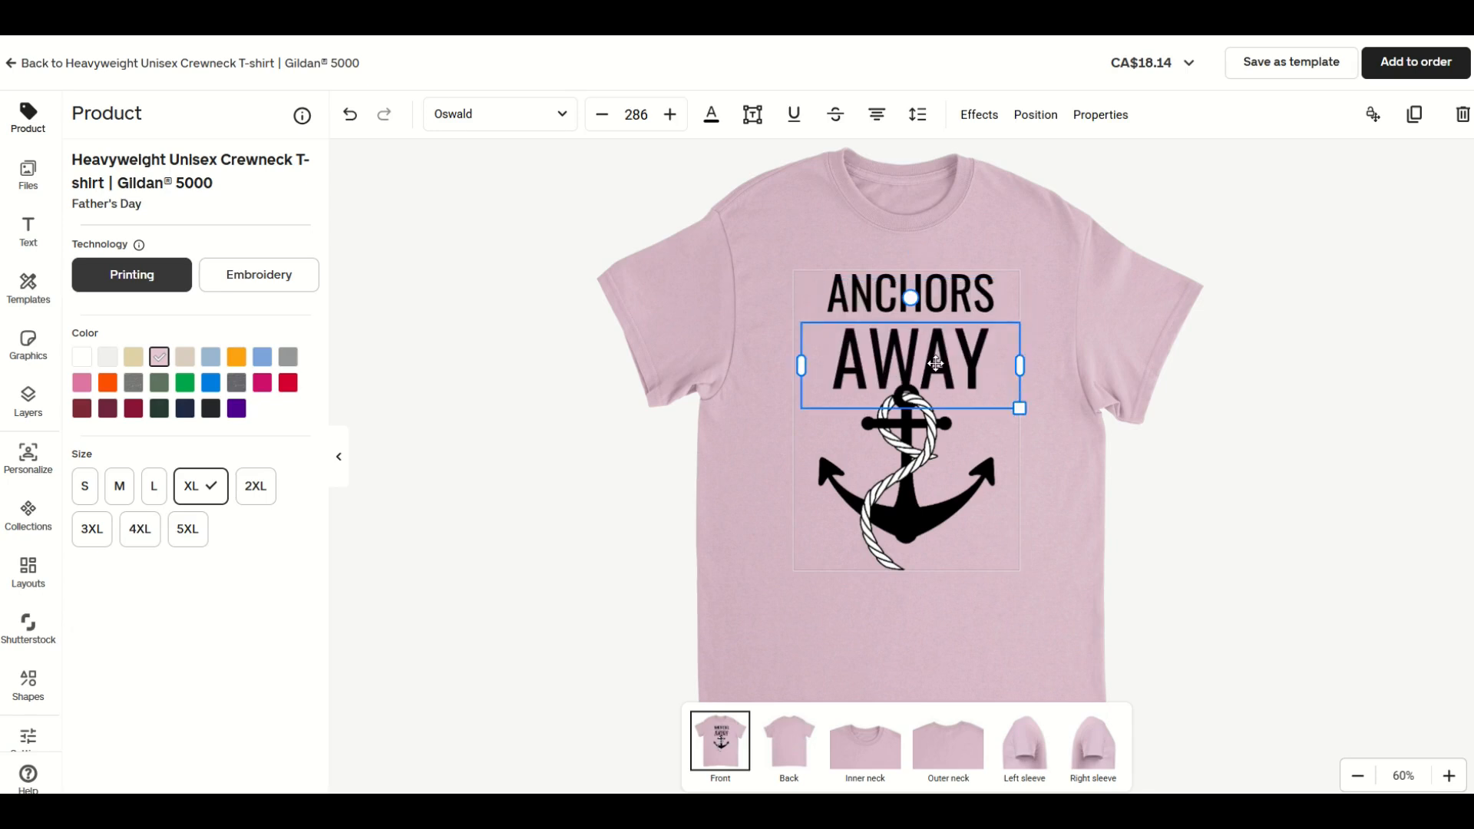
- Center AWAY under ANCHORS, widened to match it, and move the anchor down clear of the text
drag(937, 363, 932, 354)
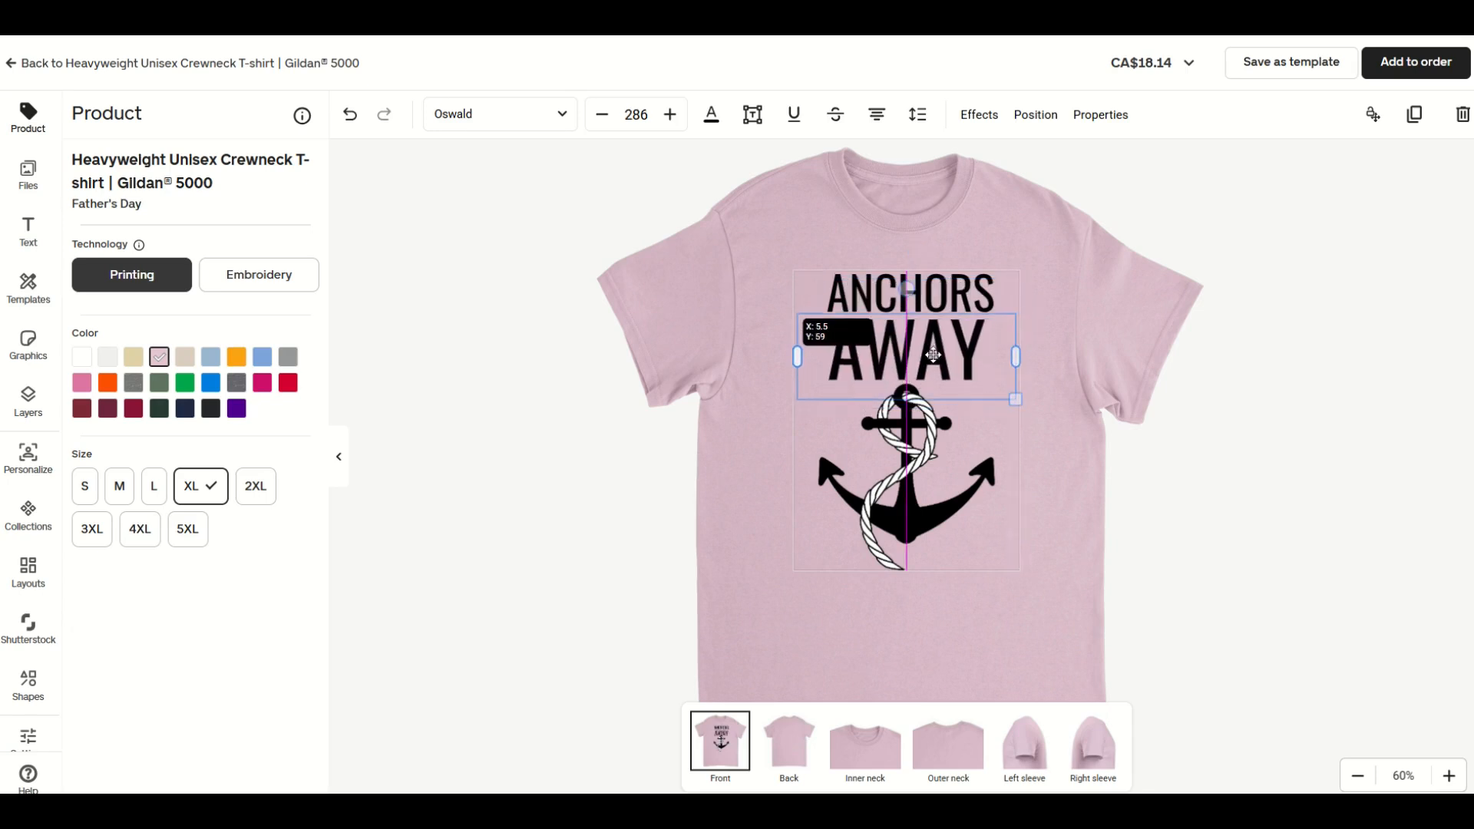
drag(912, 368, 909, 433)
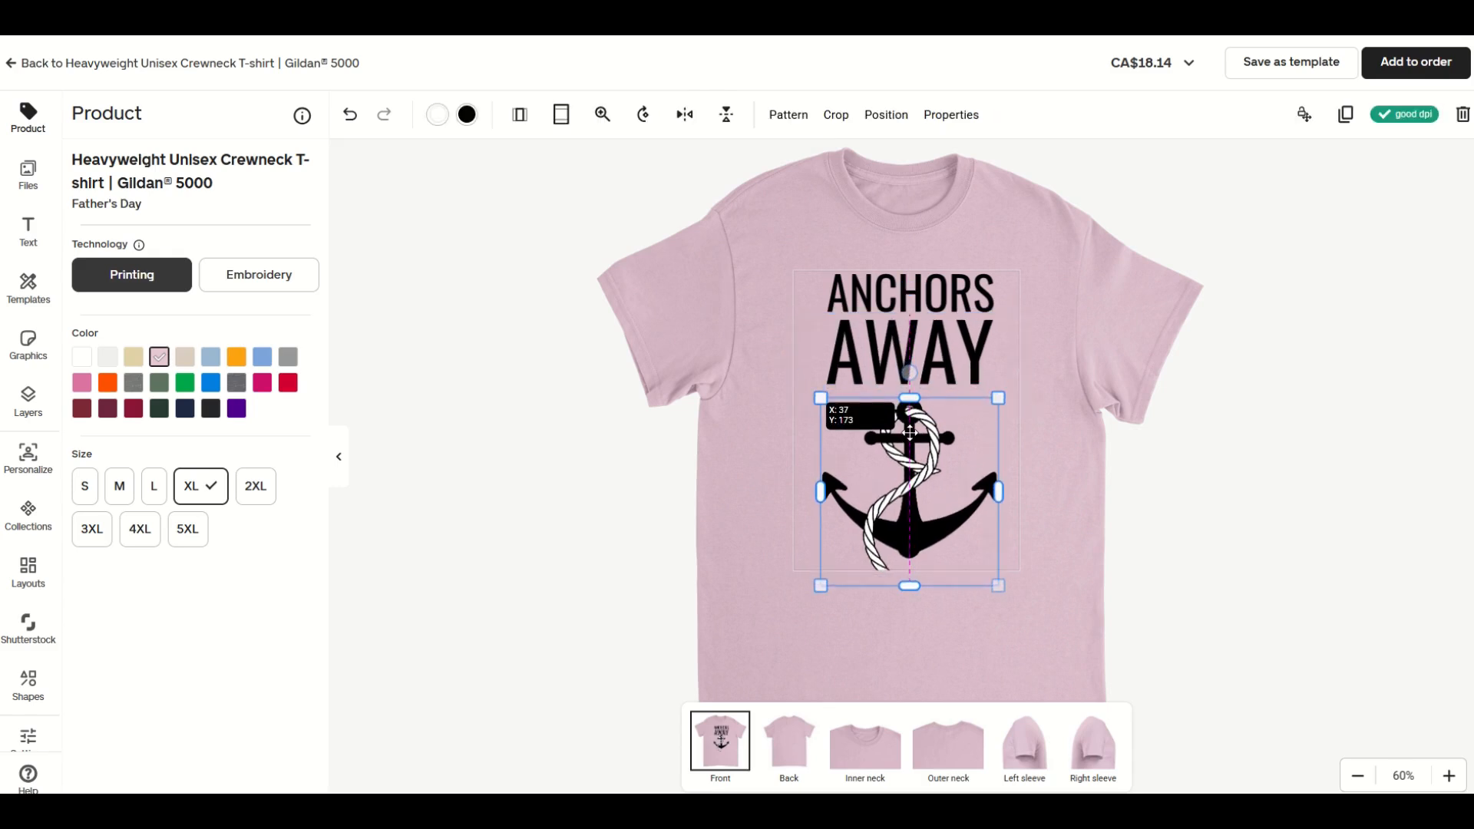
click(1011, 451)
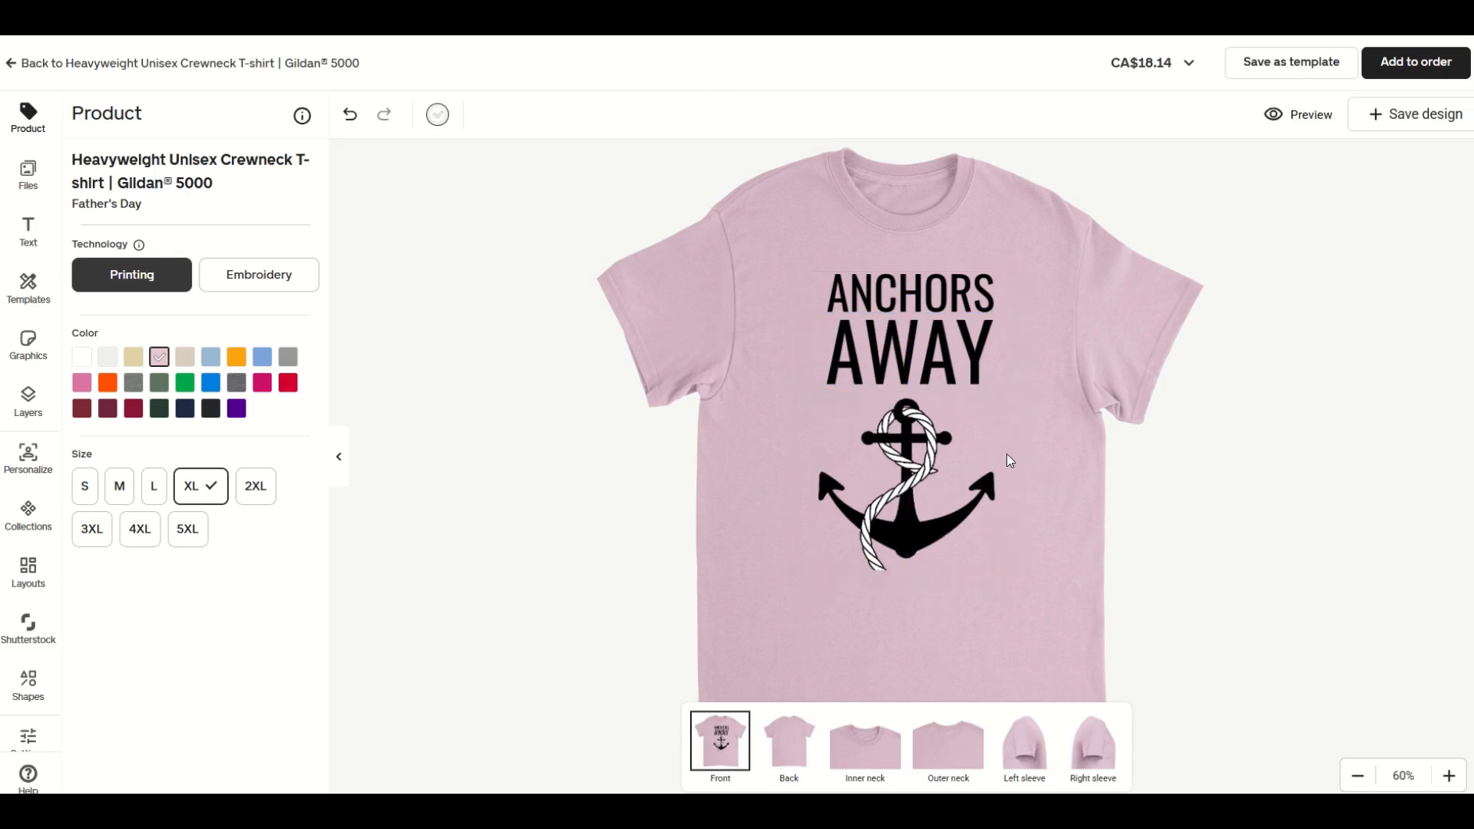
- Move AWAY to the bottom of the print area and place the anchor between ANCHORS and AWAY
click(944, 370)
drag(835, 365, 836, 541)
drag(902, 445, 906, 363)
click(1094, 482)
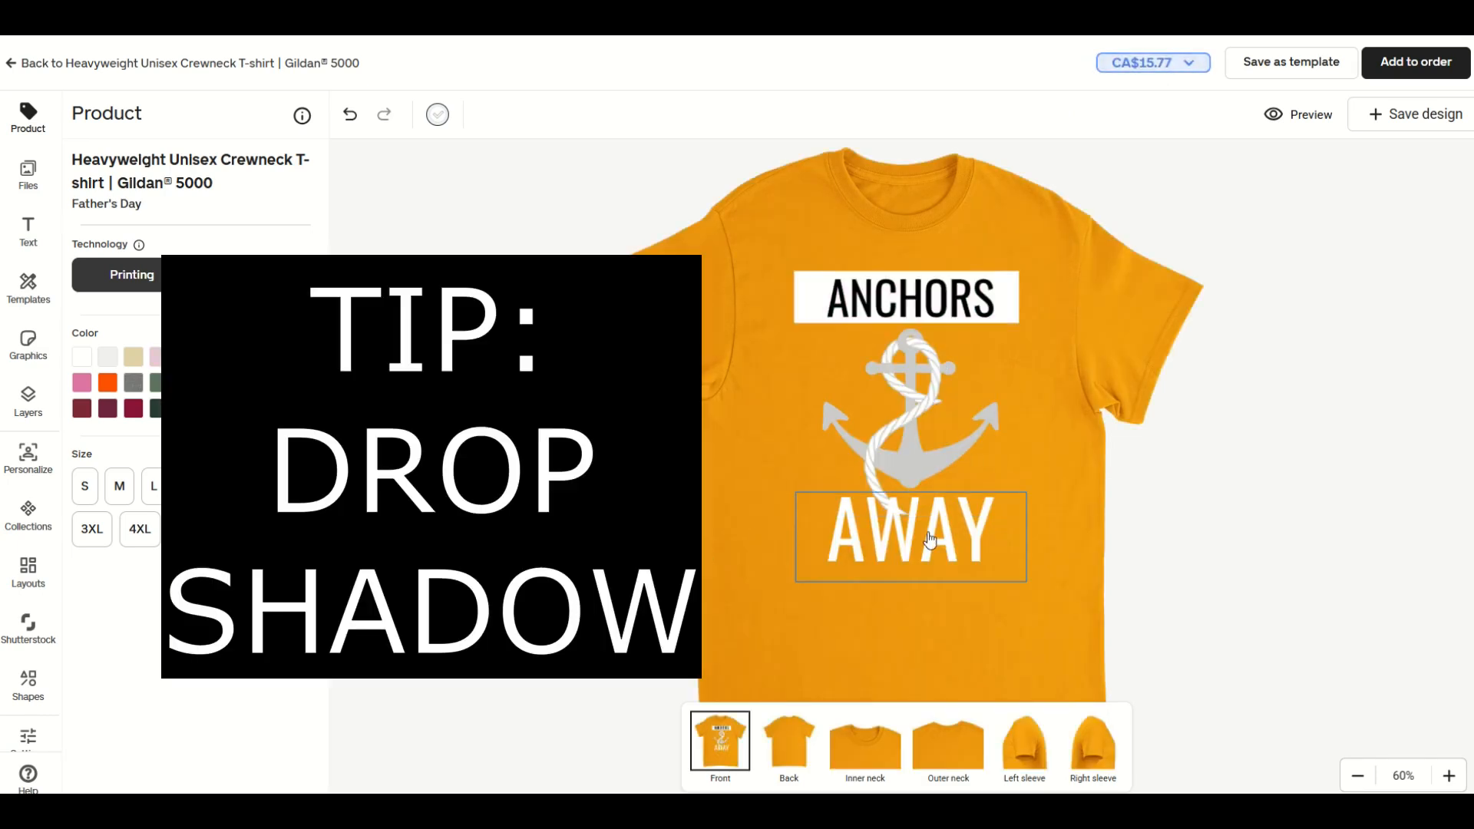
- Duplicate the white AWAY text, place the copy just above the original, and color it dark purple #312170
click(906, 548)
drag(906, 548, 906, 544)
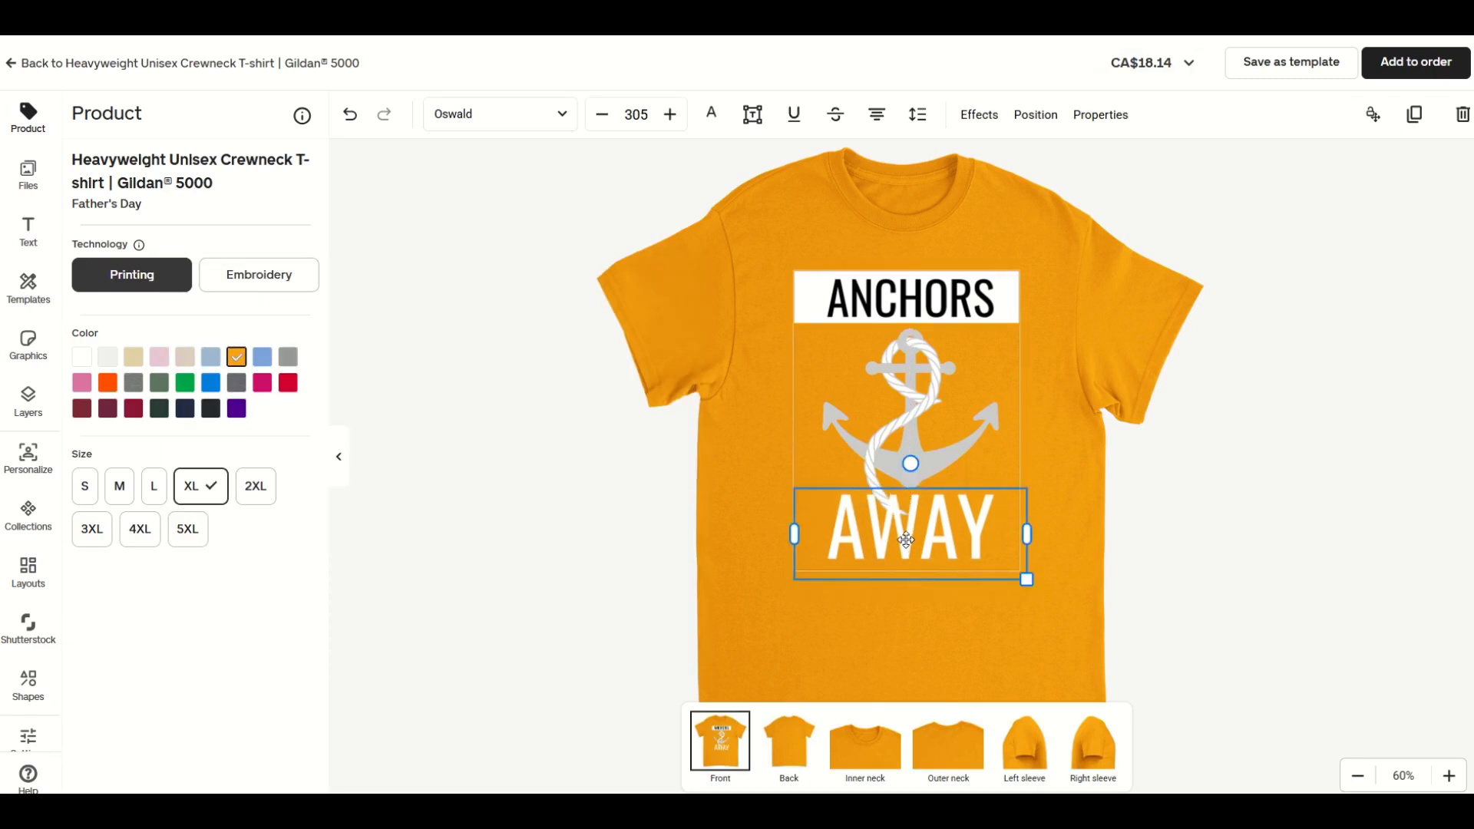
key(ctrl+v)
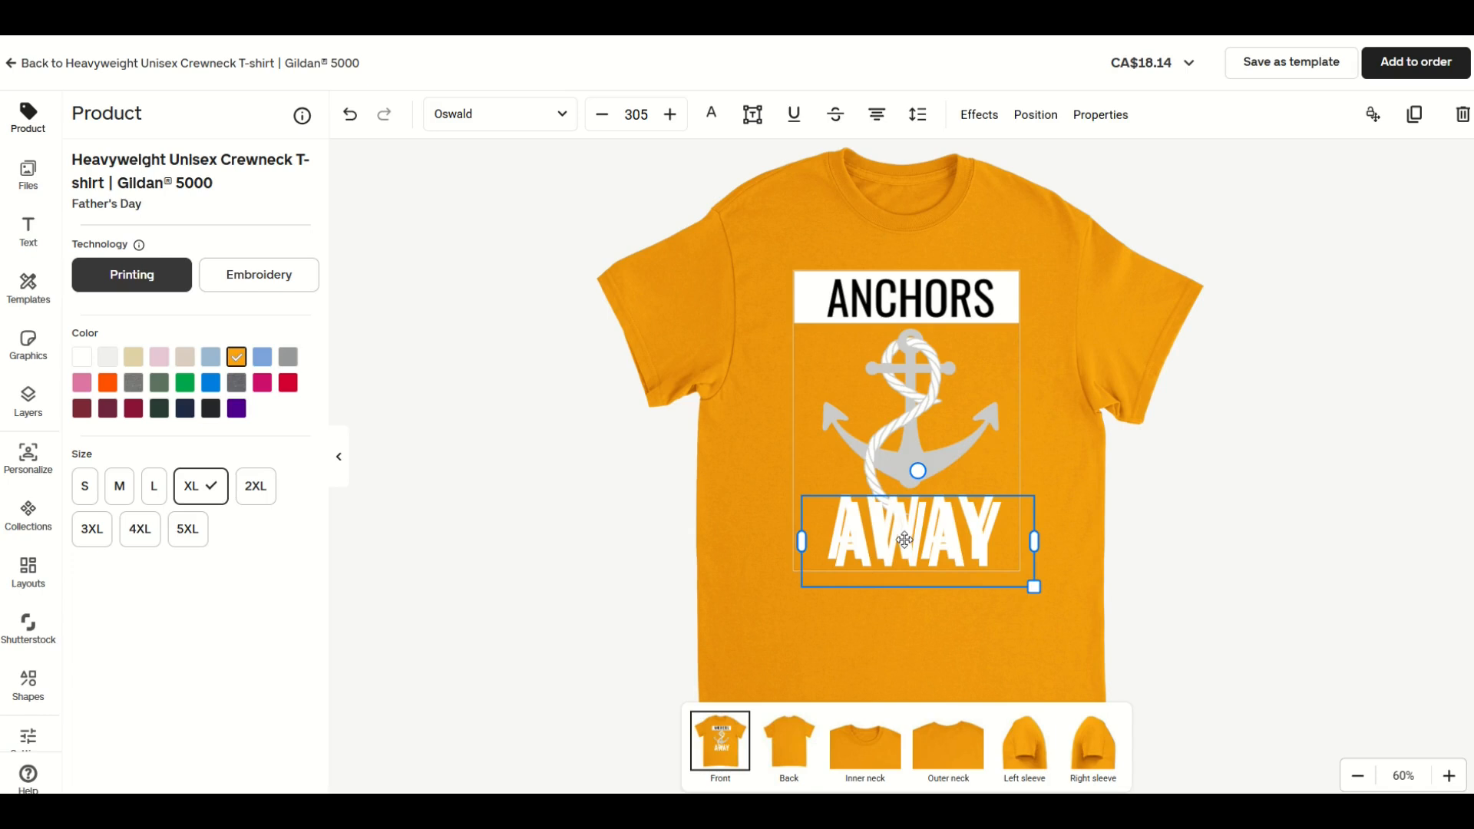
drag(905, 540, 891, 479)
double_click(891, 474)
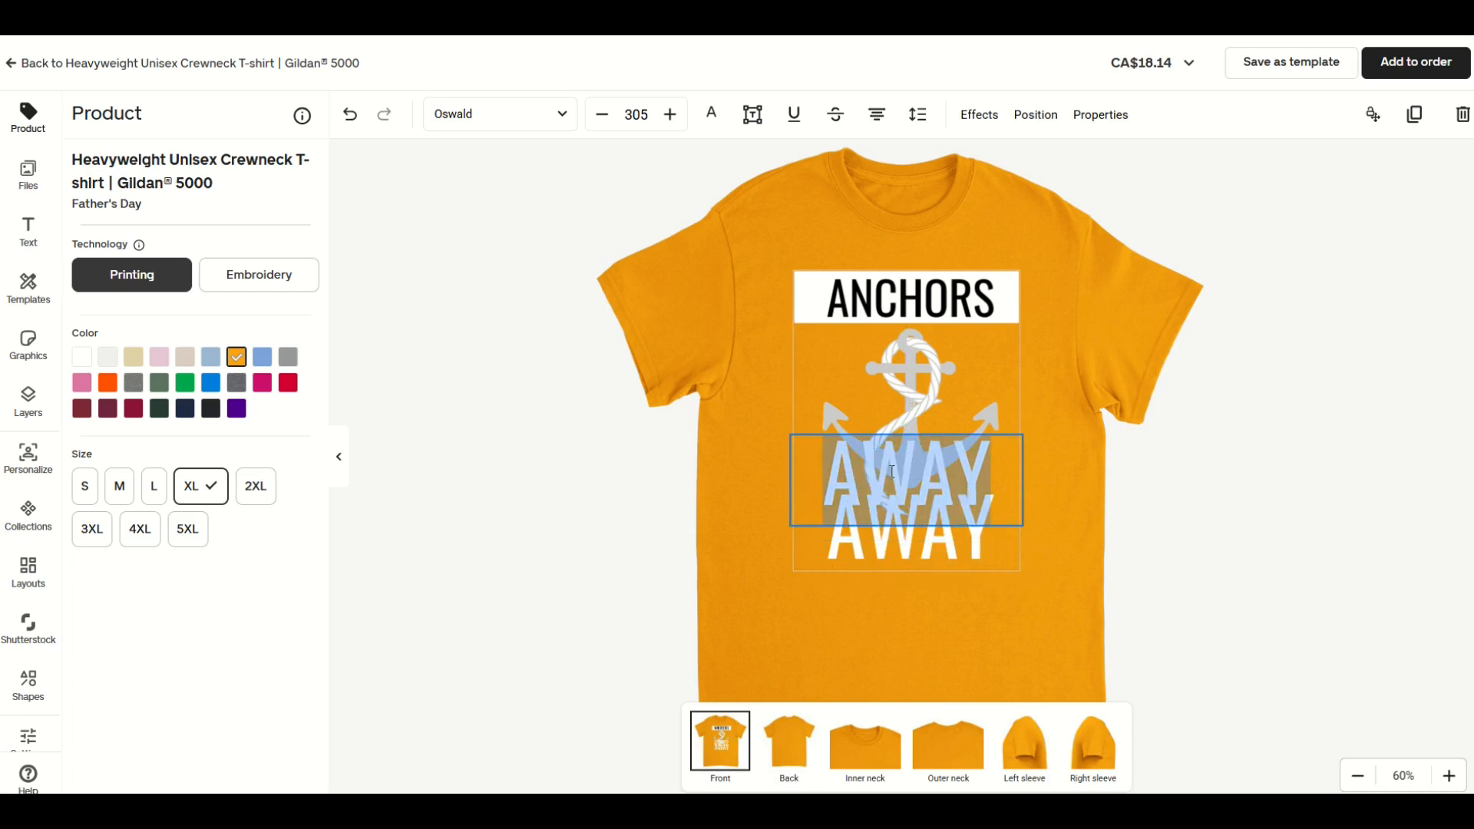
click(711, 113)
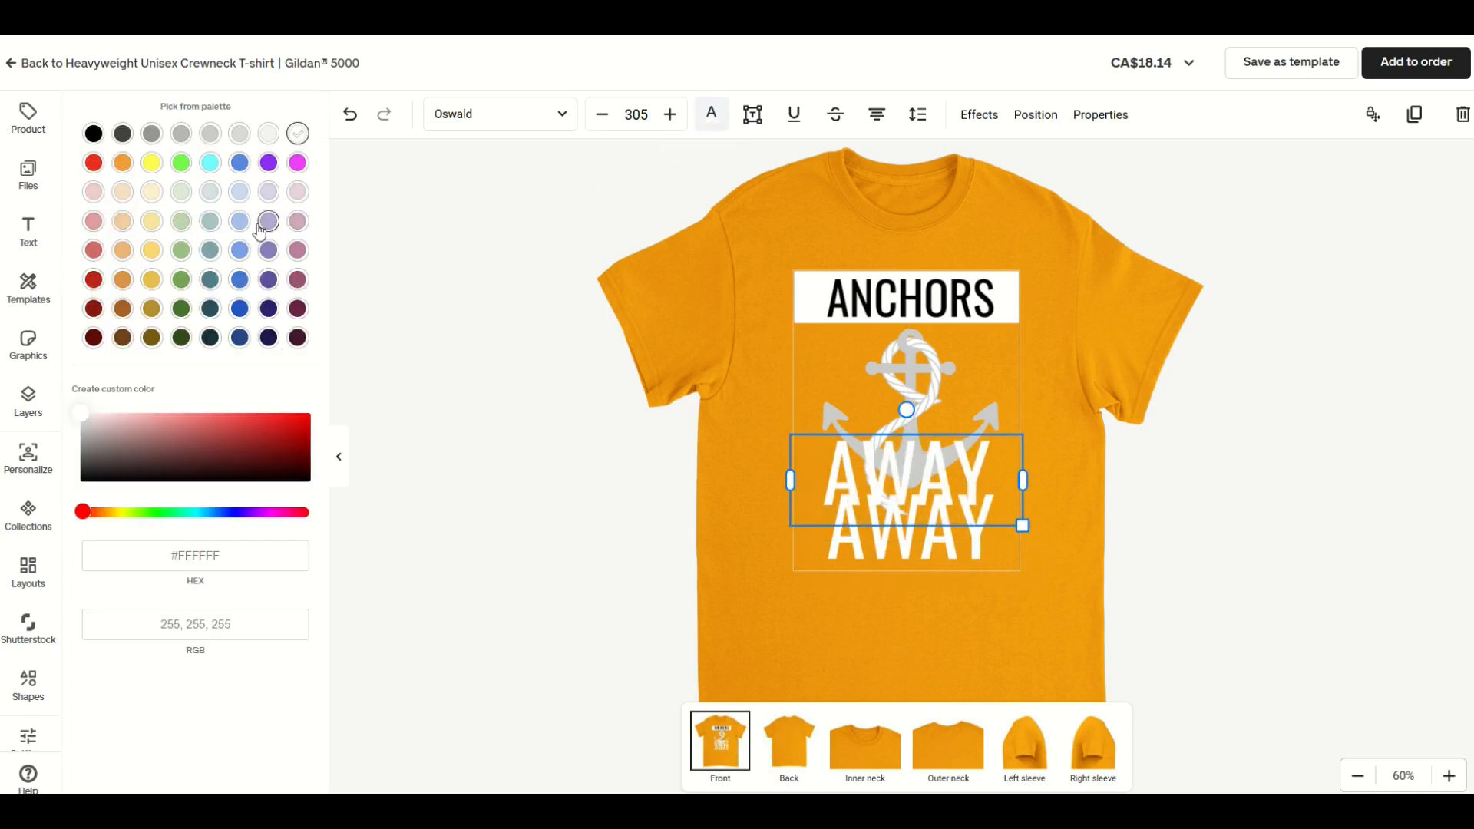
click(267, 308)
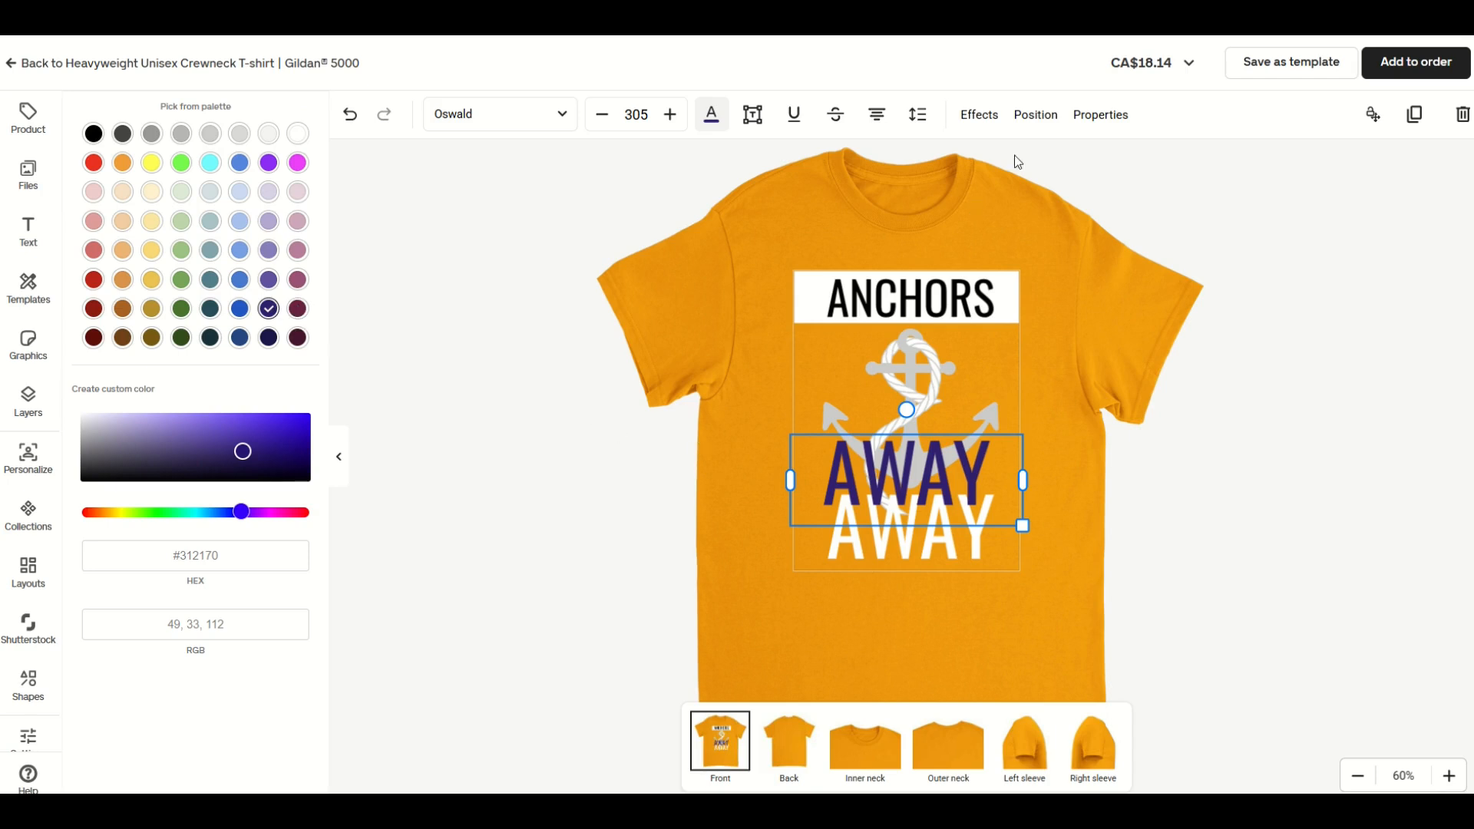
- Send the purple AWAY to the back, shift the anchor aside, and place the purple copy behind the white AWAY
click(1035, 115)
click(1170, 289)
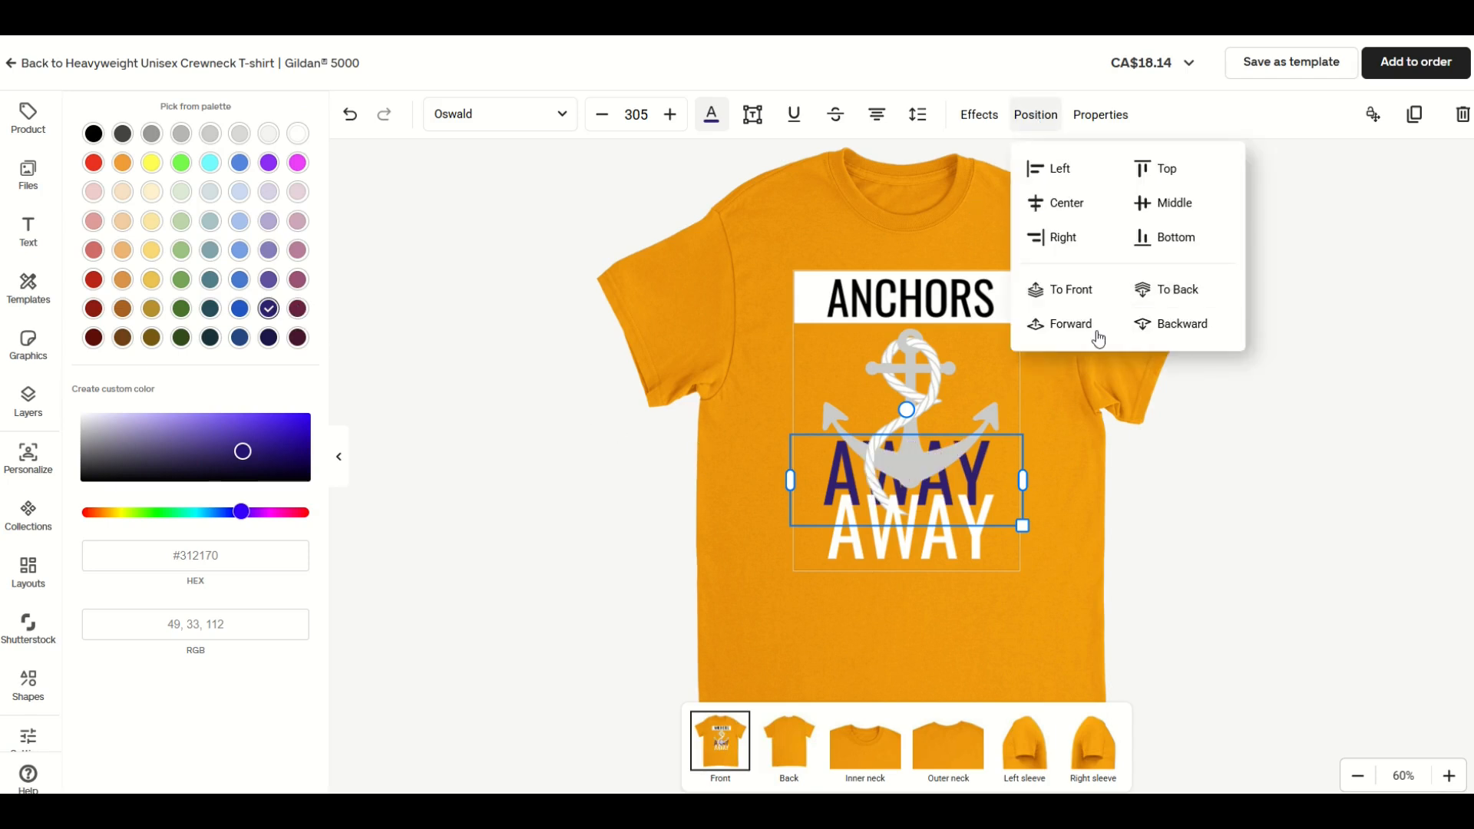
drag(849, 475, 970, 474)
drag(838, 483, 842, 526)
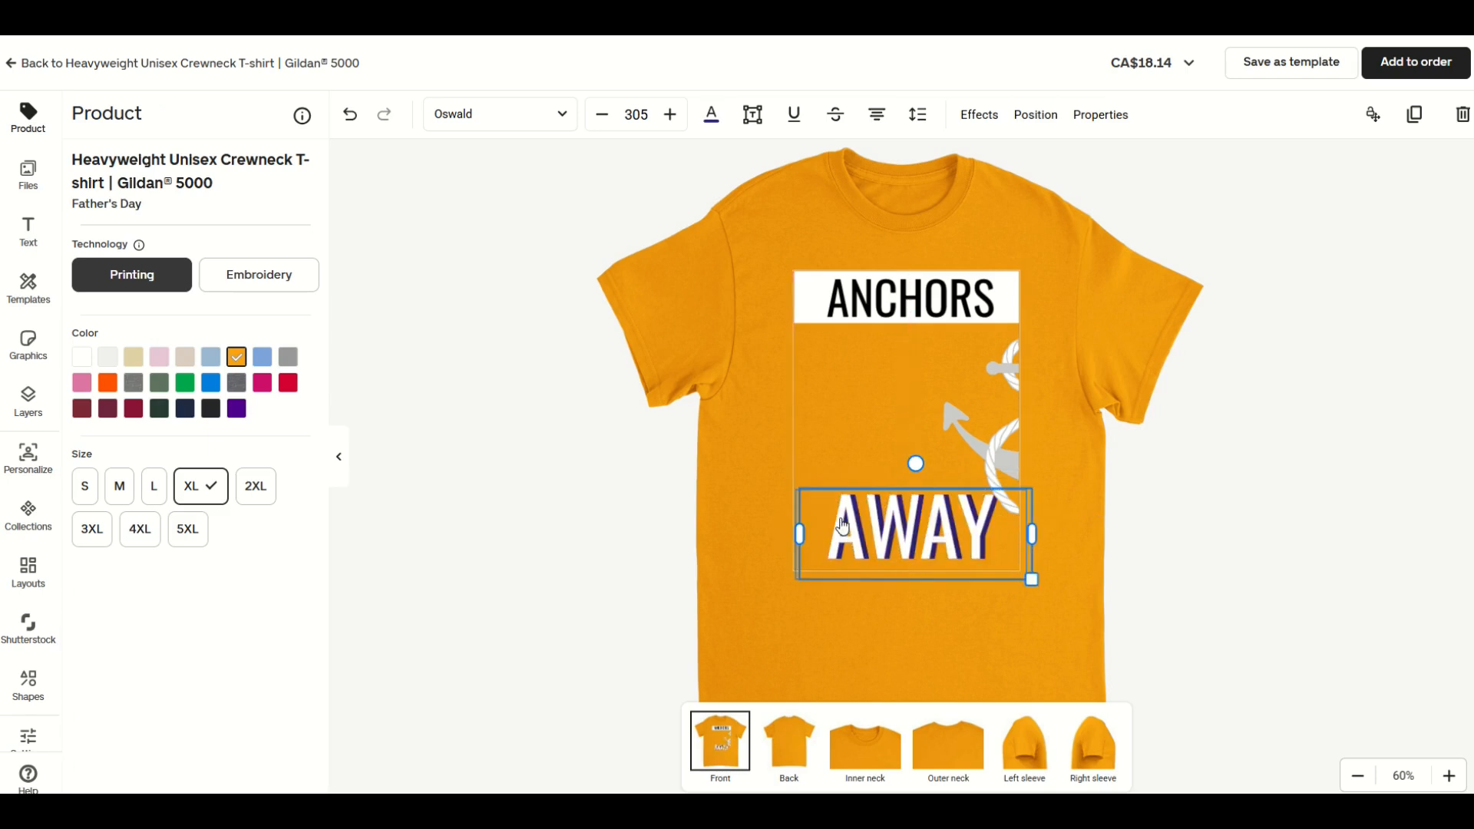
- Nudge the purple AWAY slightly left and down as a drop shadow, and move the anchor back between the words
key(Left)
key(Left)
key(Down)
key(Down)
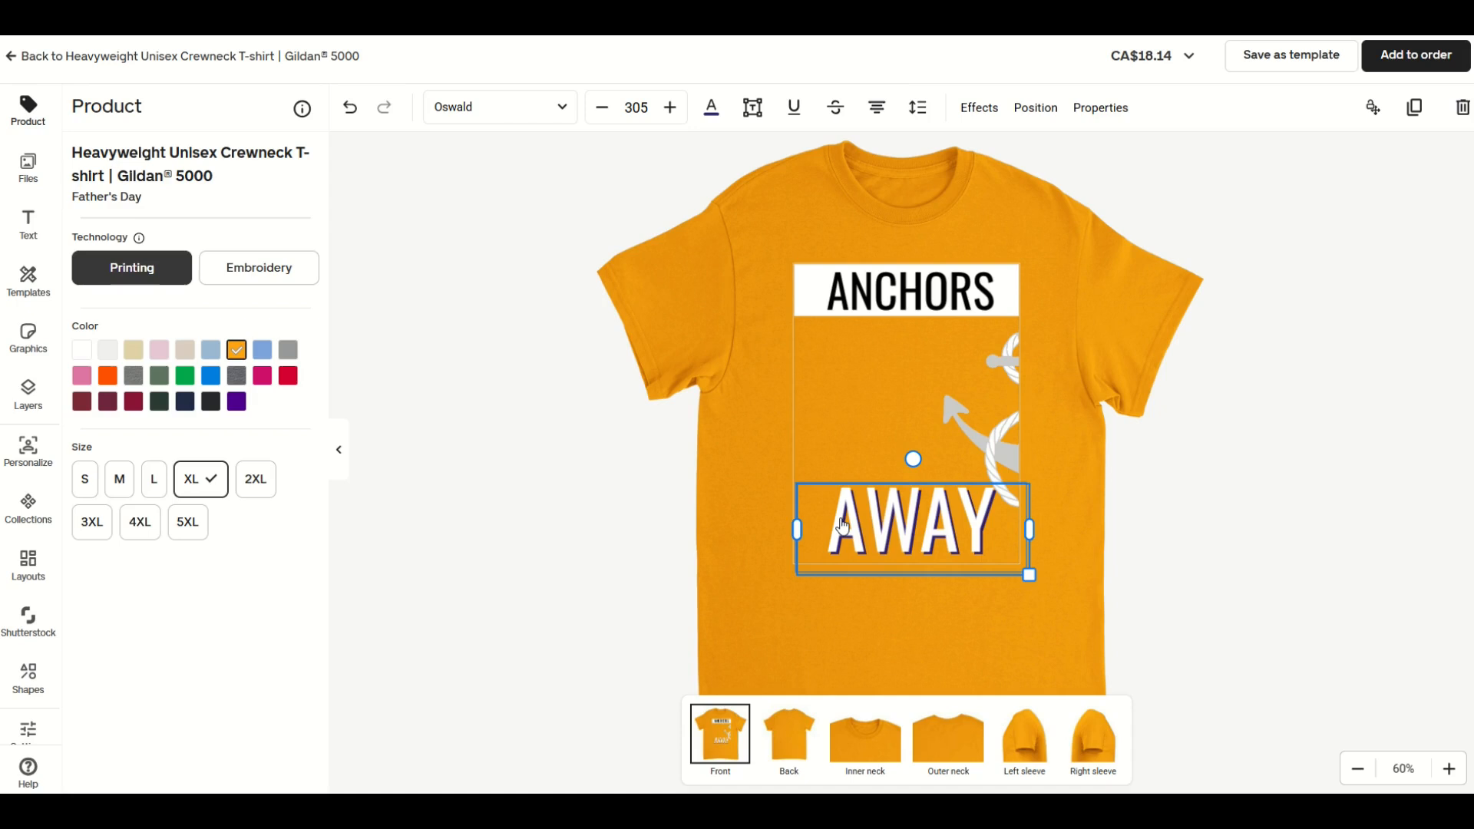
drag(965, 459, 847, 459)
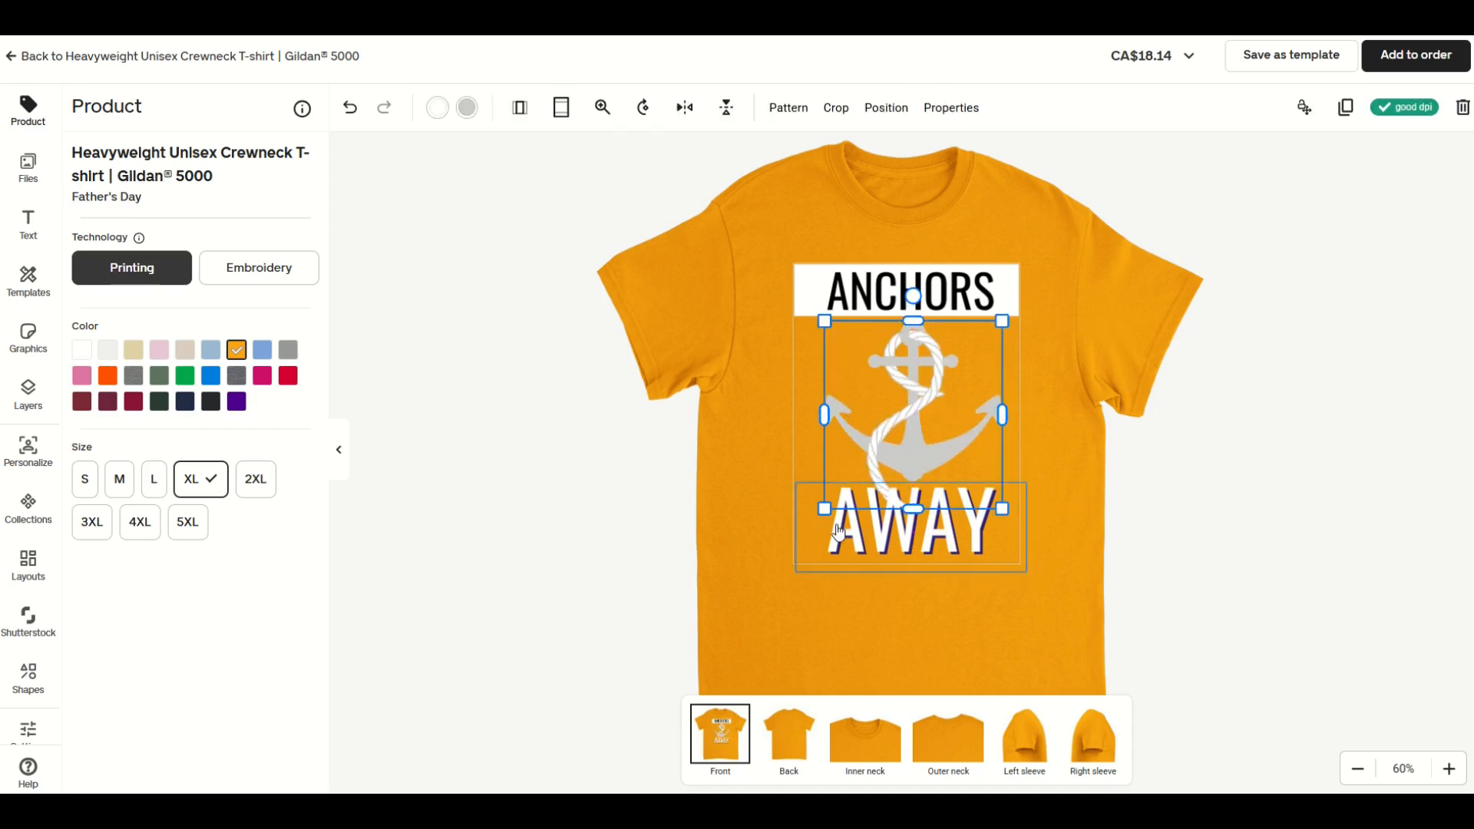
click(904, 592)
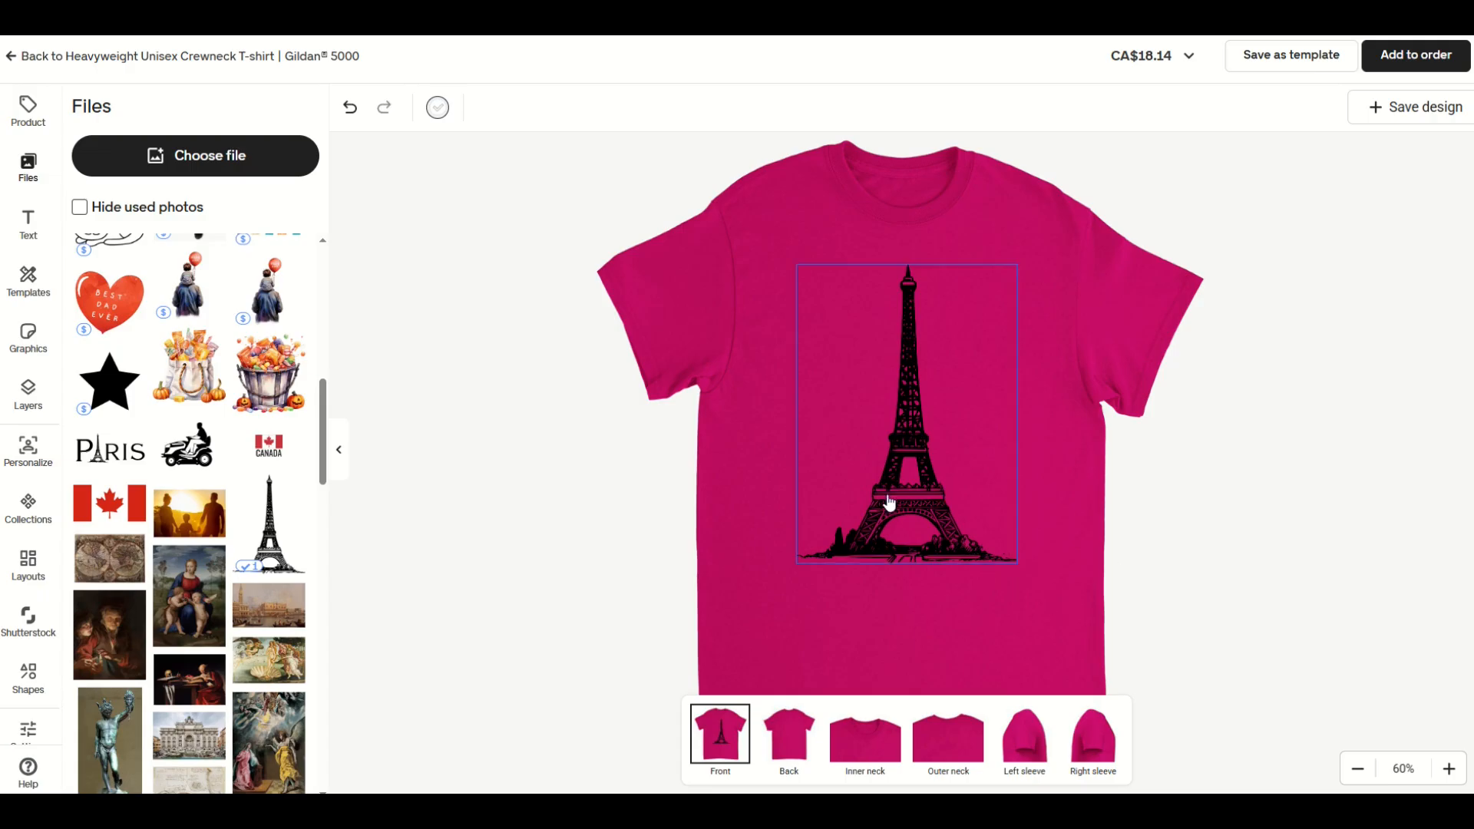
- Apply the layout with four image slots and two captions to the Eiffel Tower shirt and shrink the tower within its slot
click(29, 574)
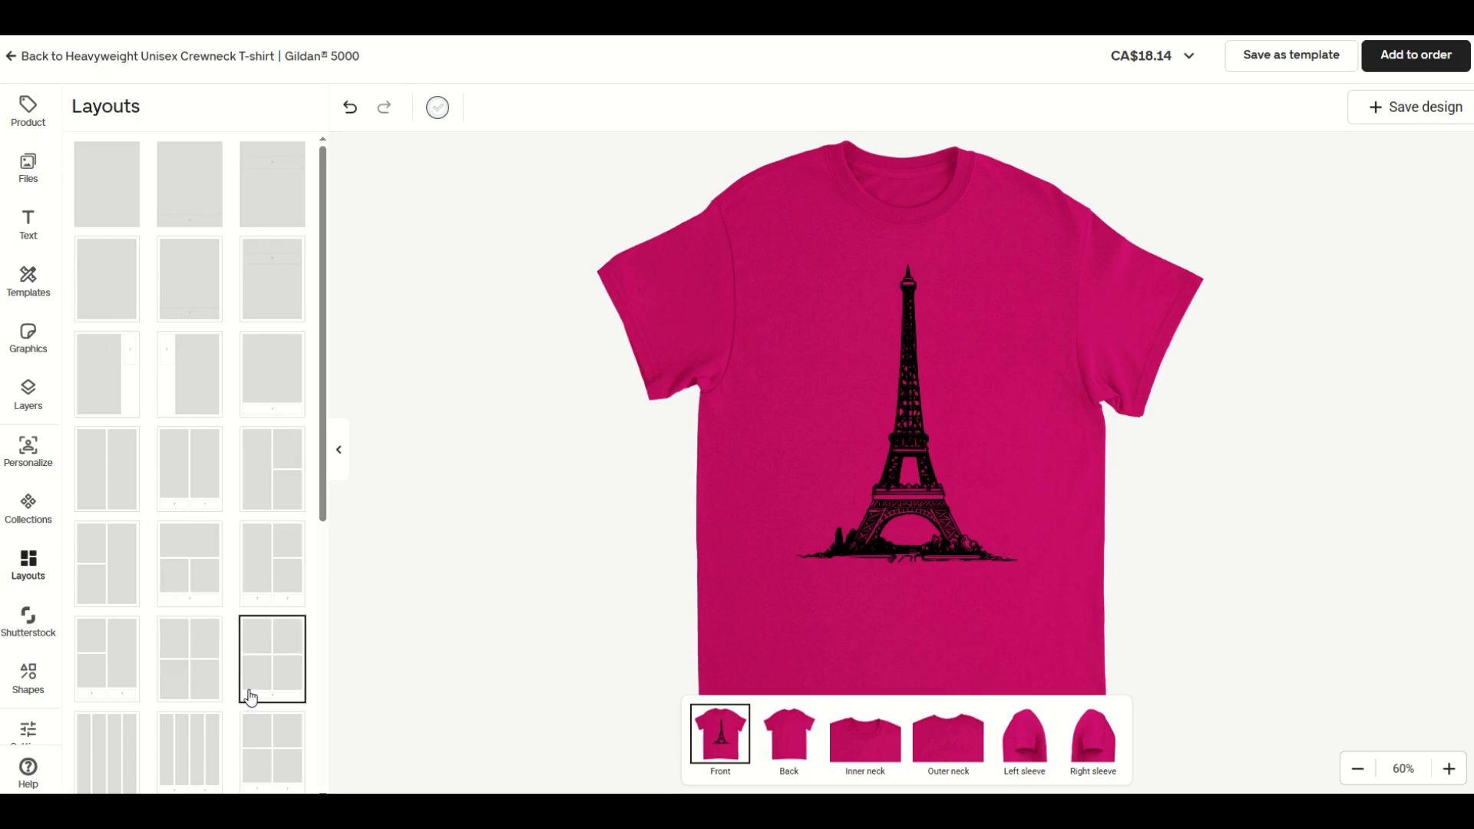
click(266, 739)
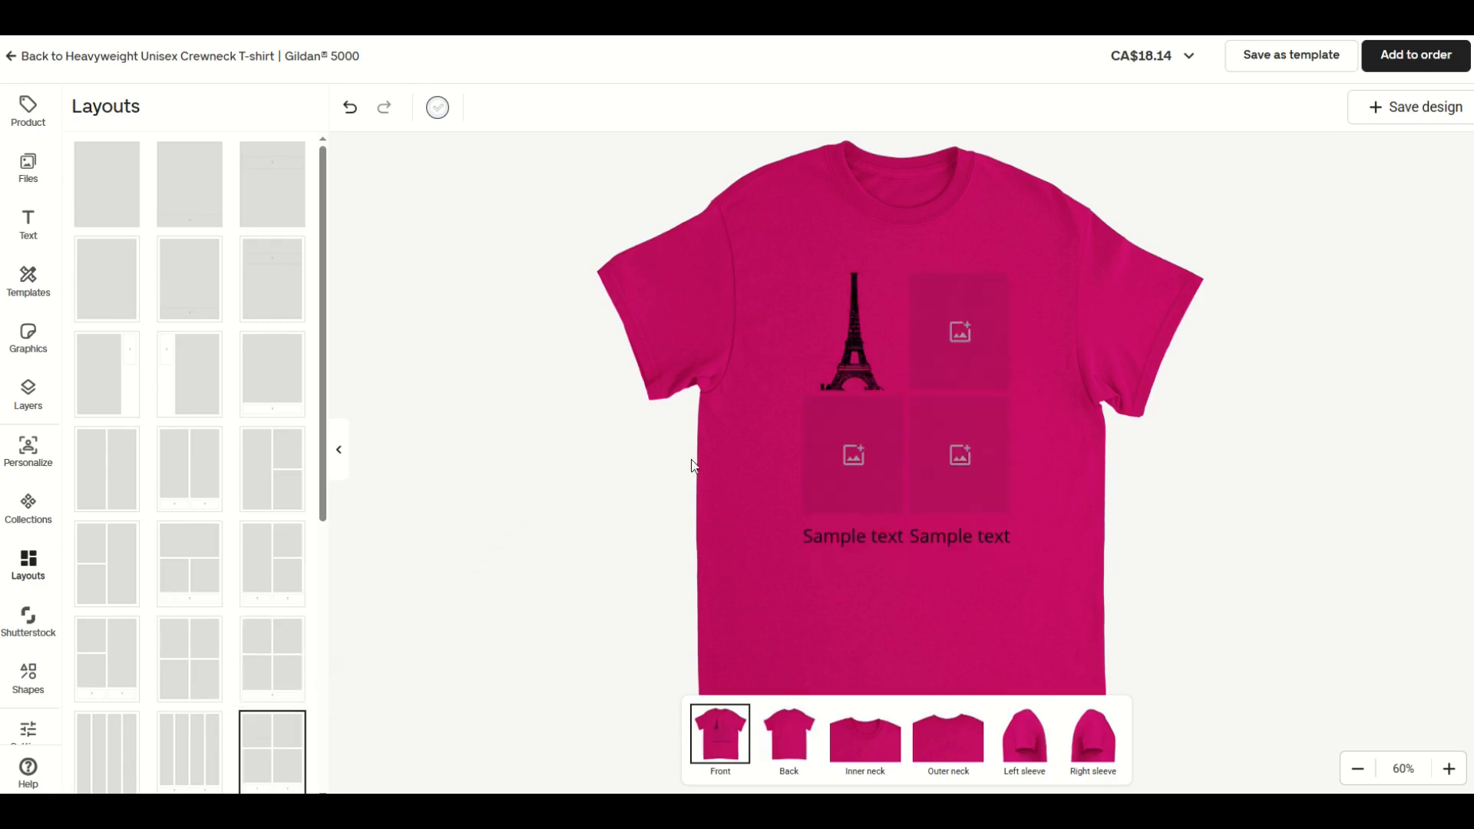
click(855, 353)
drag(902, 390, 874, 364)
click(744, 456)
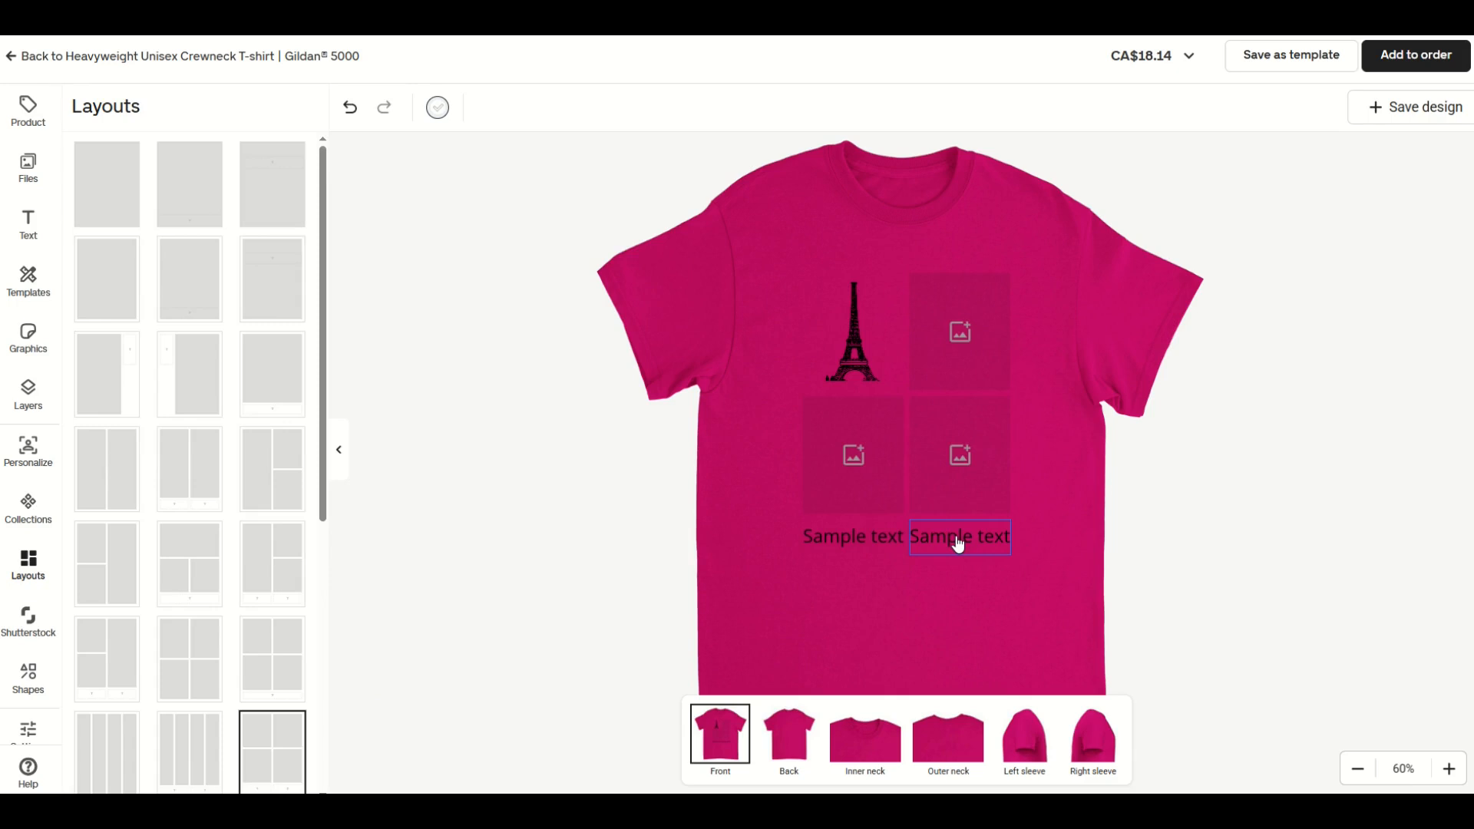
- Try other layouts: one image with a caption below, a side caption with a tall image, and three images without and with two captions
click(269, 384)
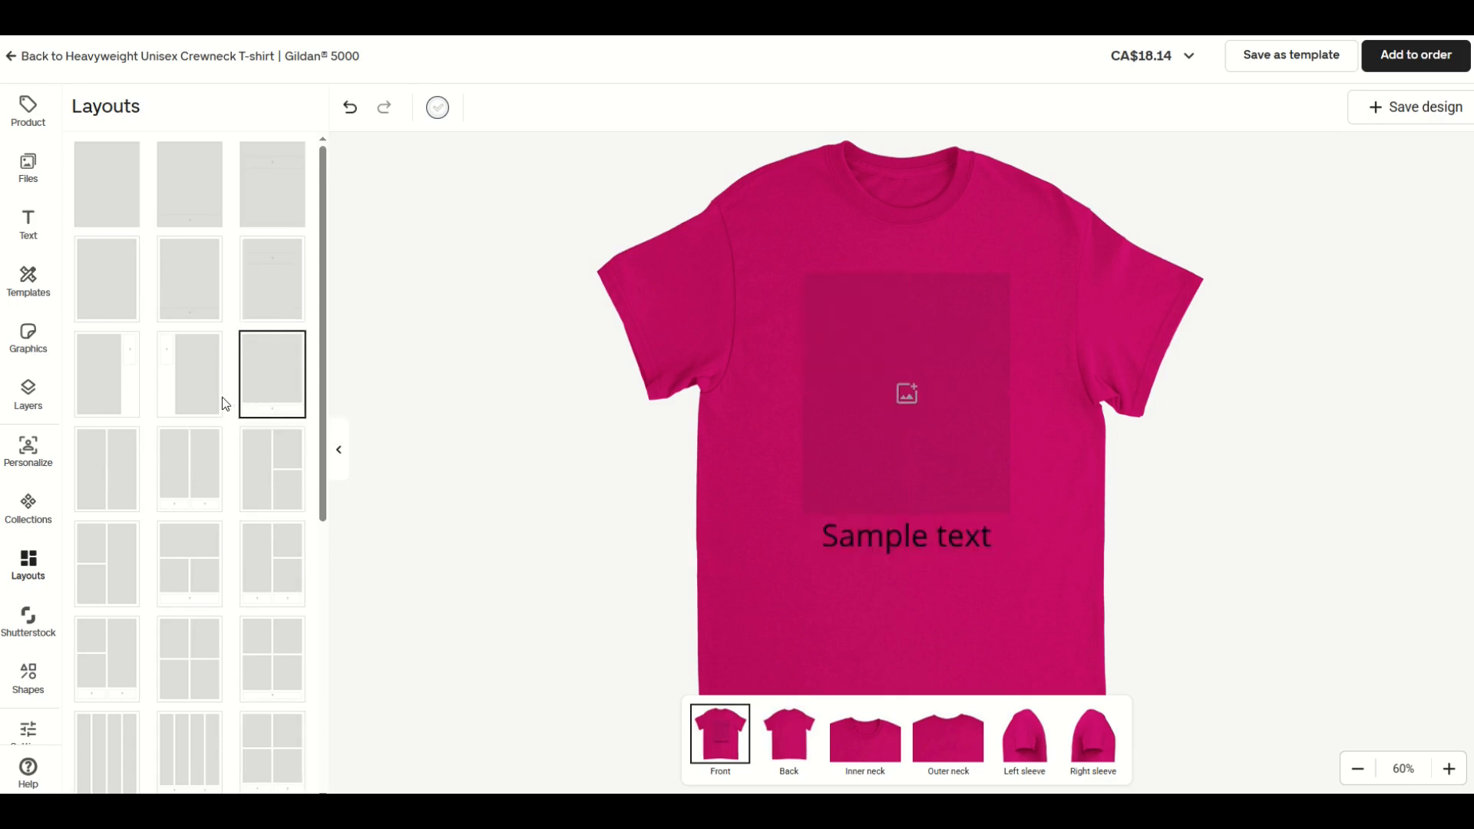
click(219, 405)
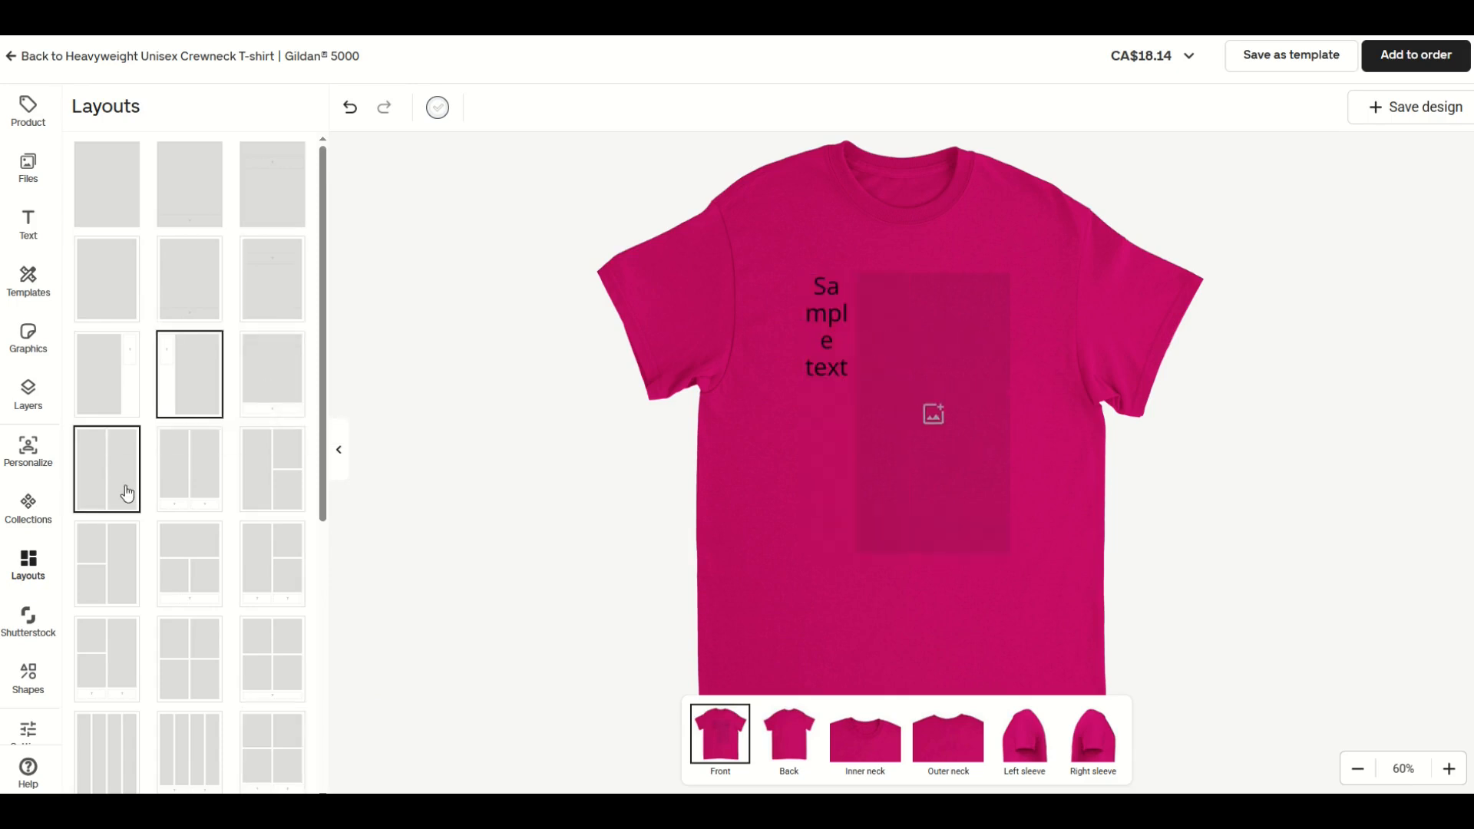
click(104, 553)
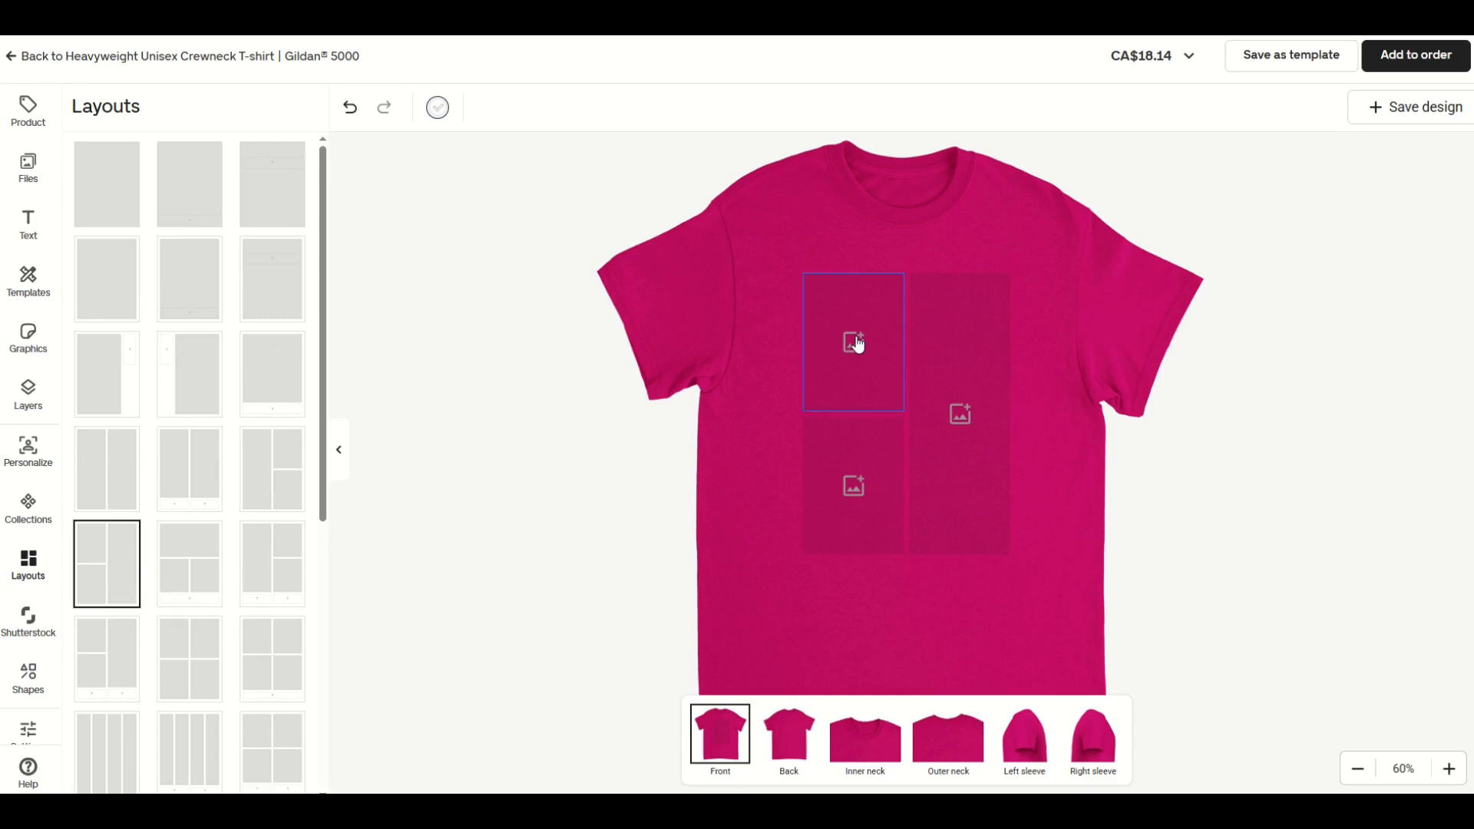
click(106, 658)
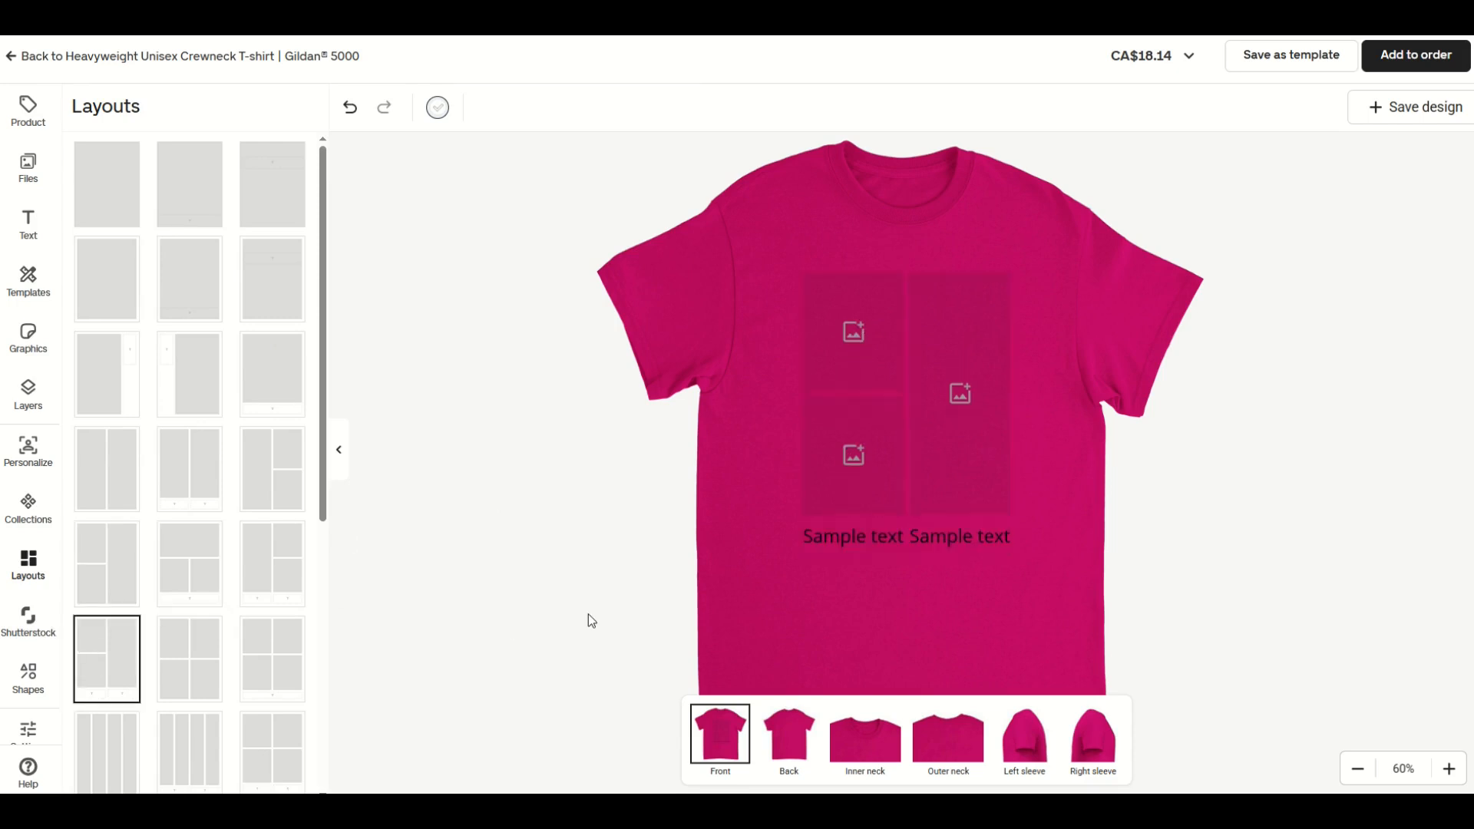
- Show the simple 10x10mm grid over the shirt and hide it again
click(27, 729)
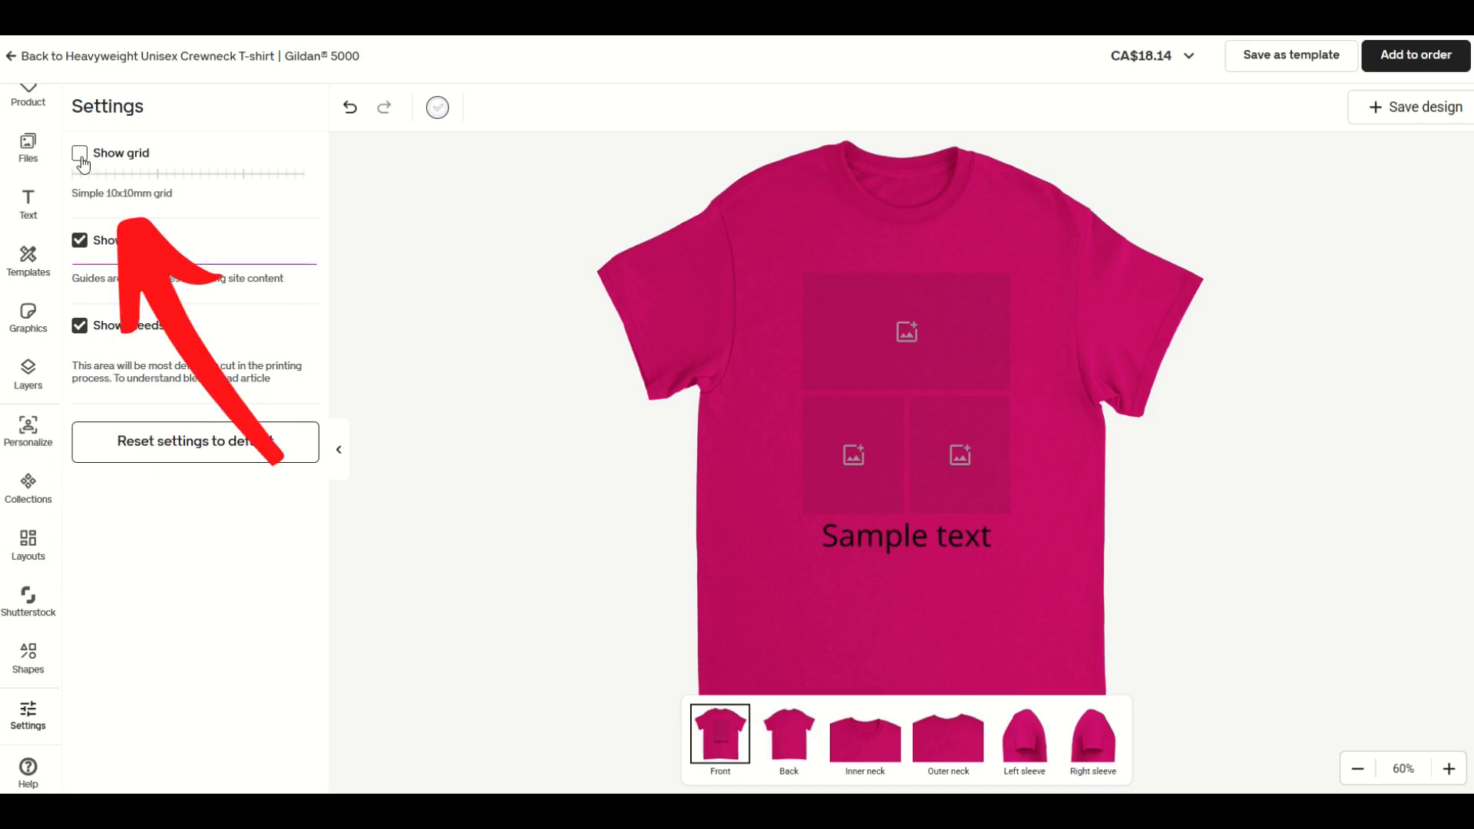
click(80, 159)
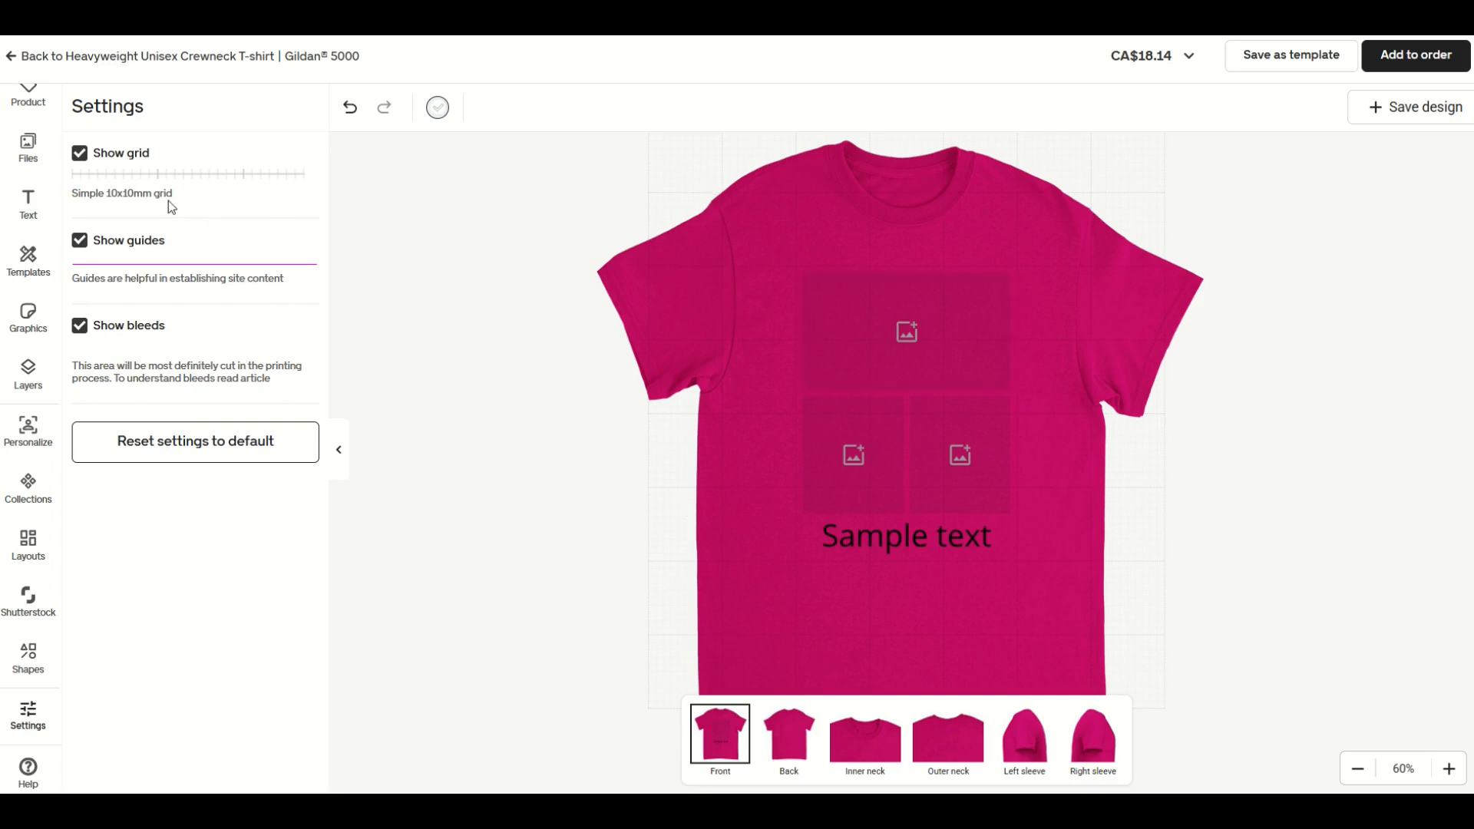
click(79, 160)
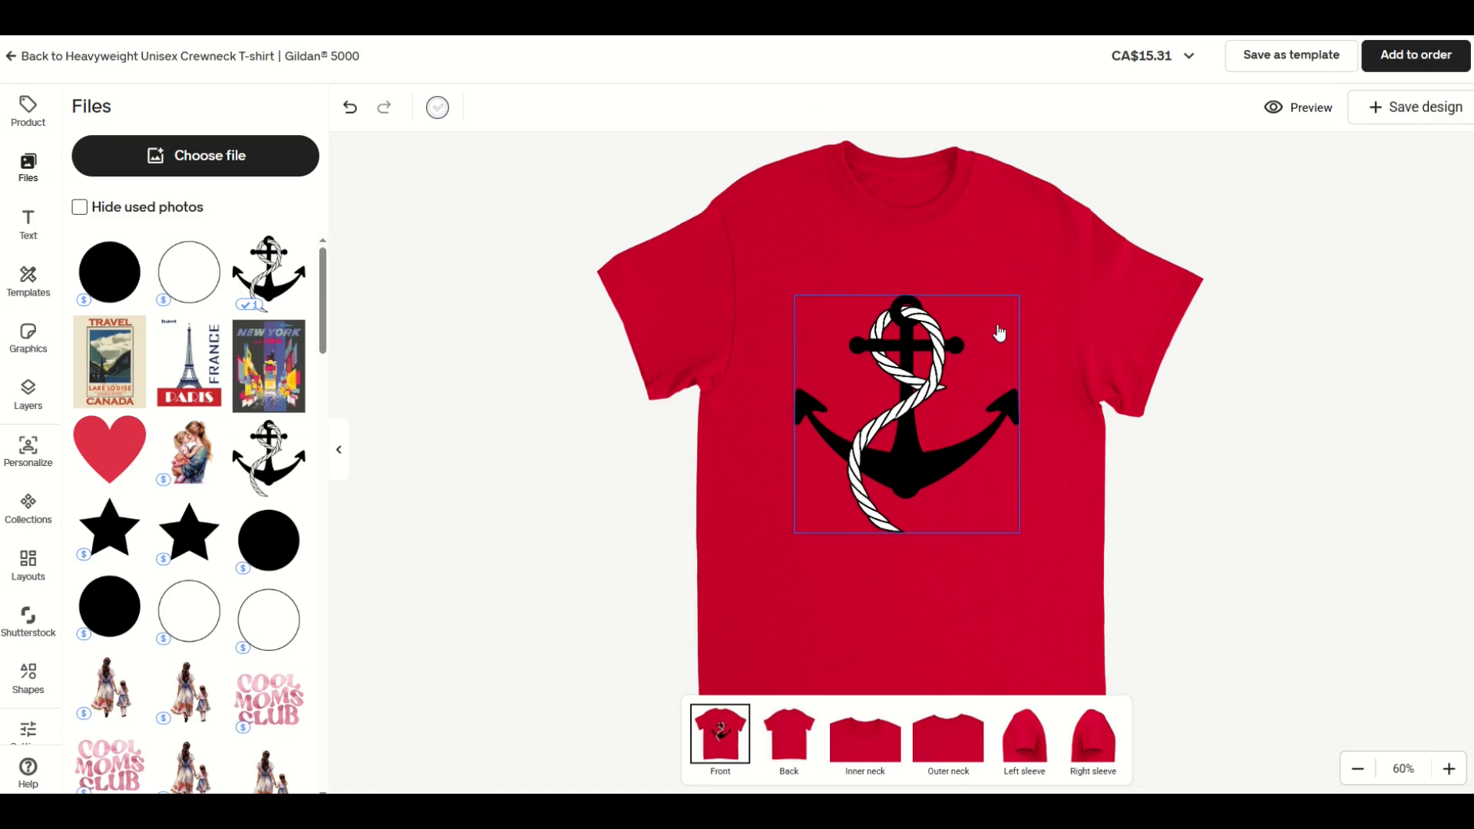
- Change the red anchor shirt's color to light pink
click(28, 112)
click(159, 349)
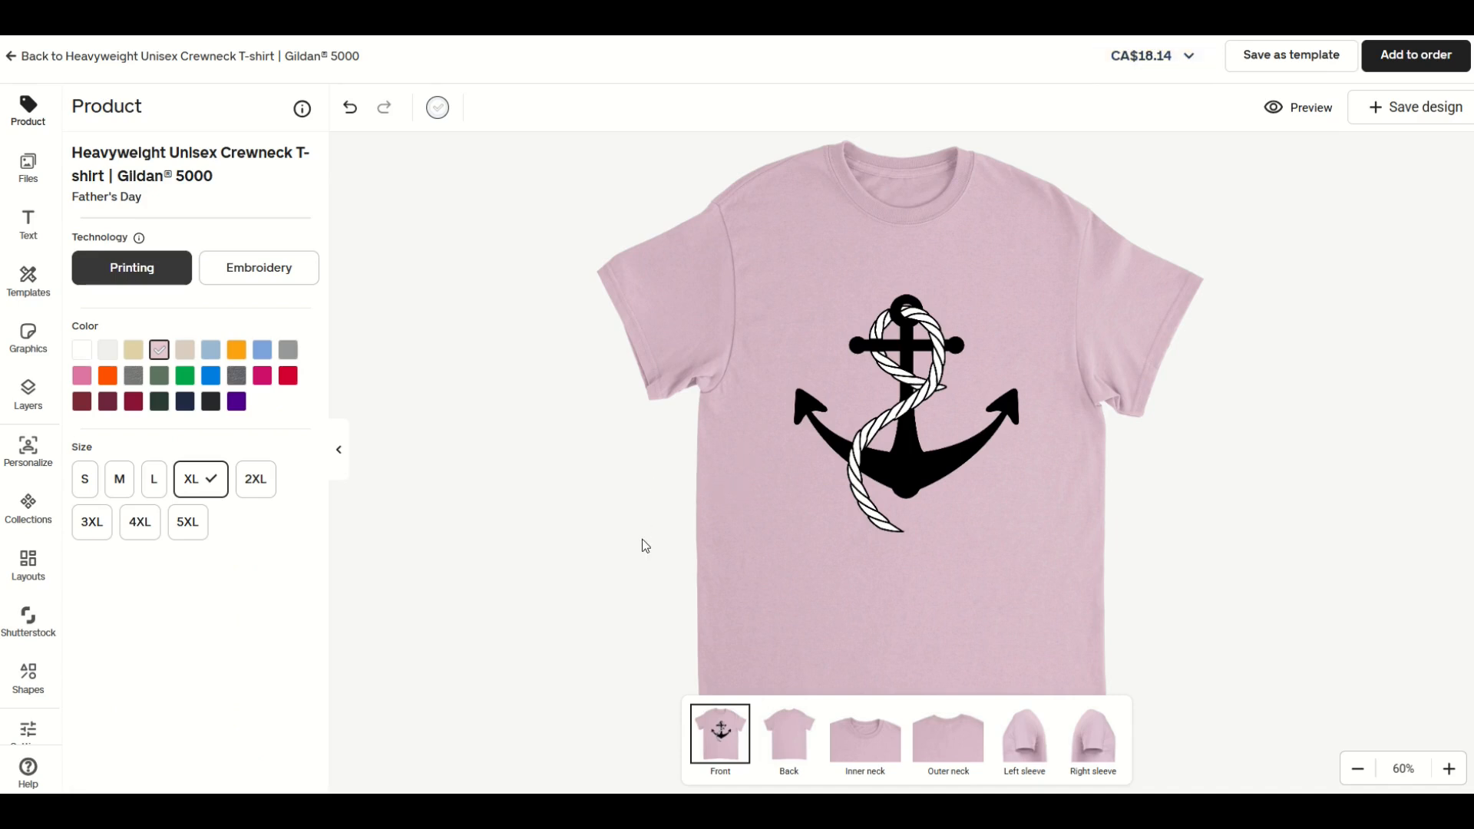
- View the shirt's other print areas in turn: back, inner neck, outer neck, left sleeve and right sleeve
click(782, 738)
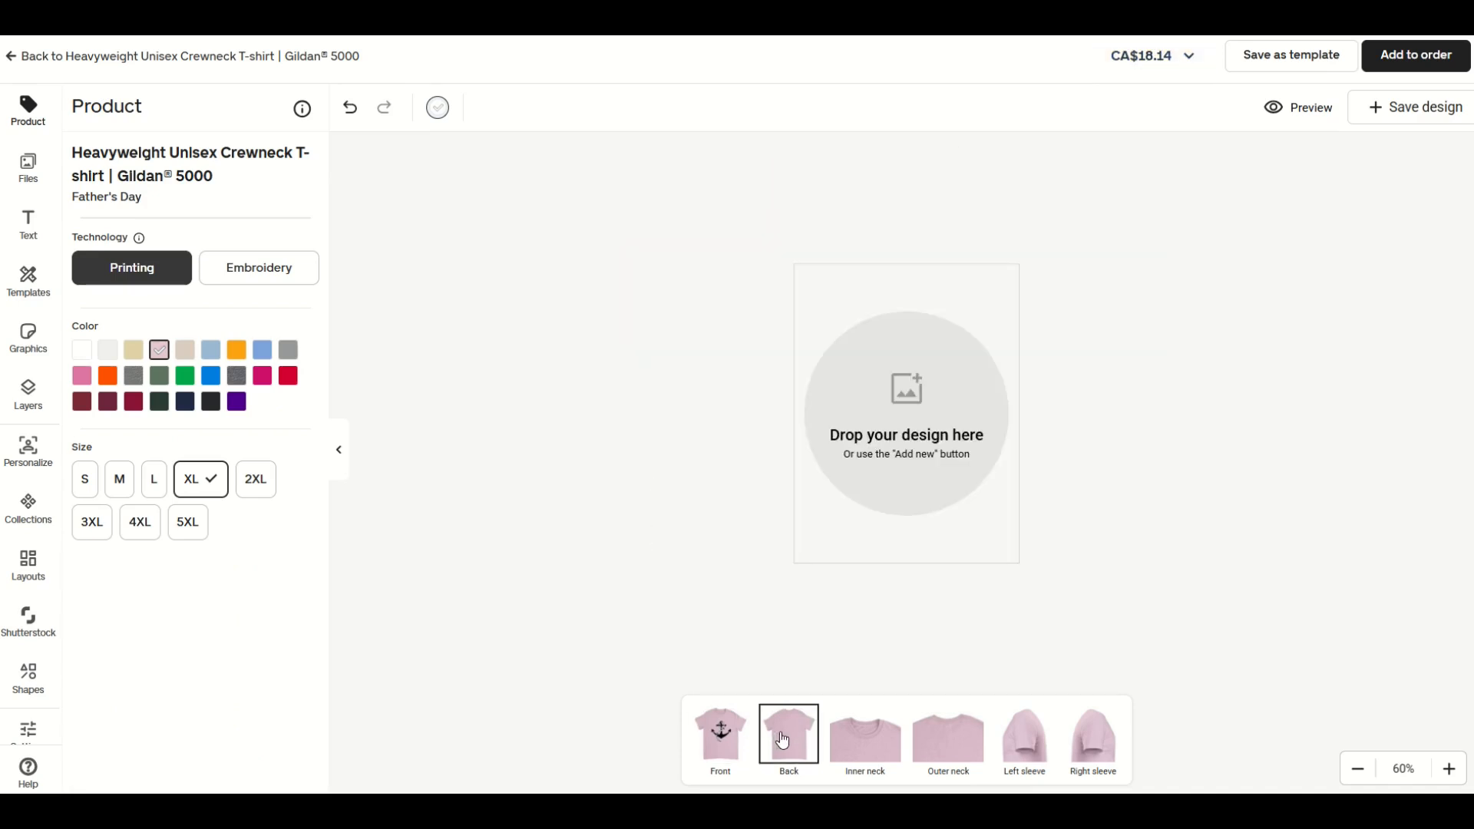
click(847, 748)
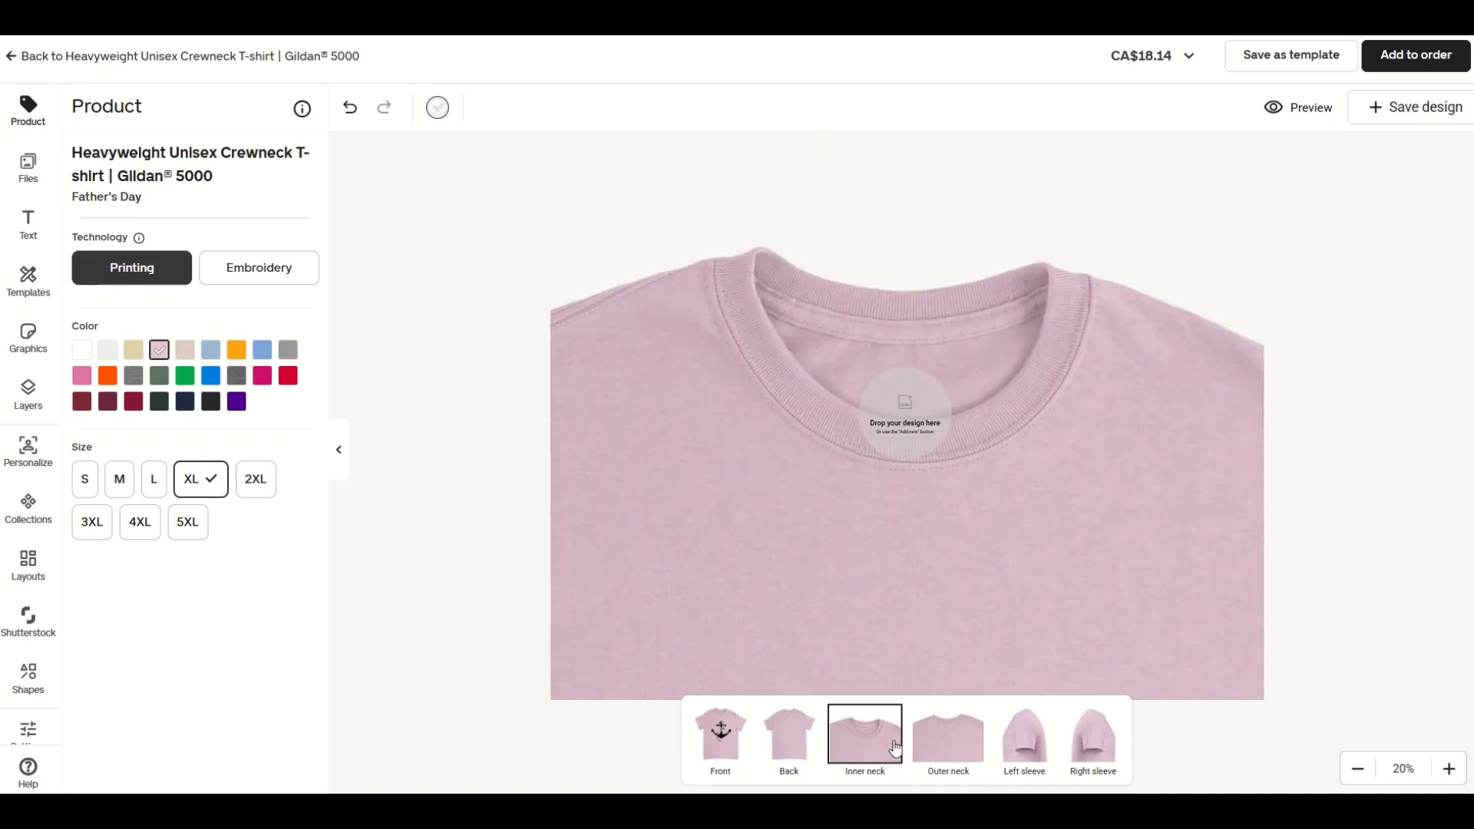
click(931, 747)
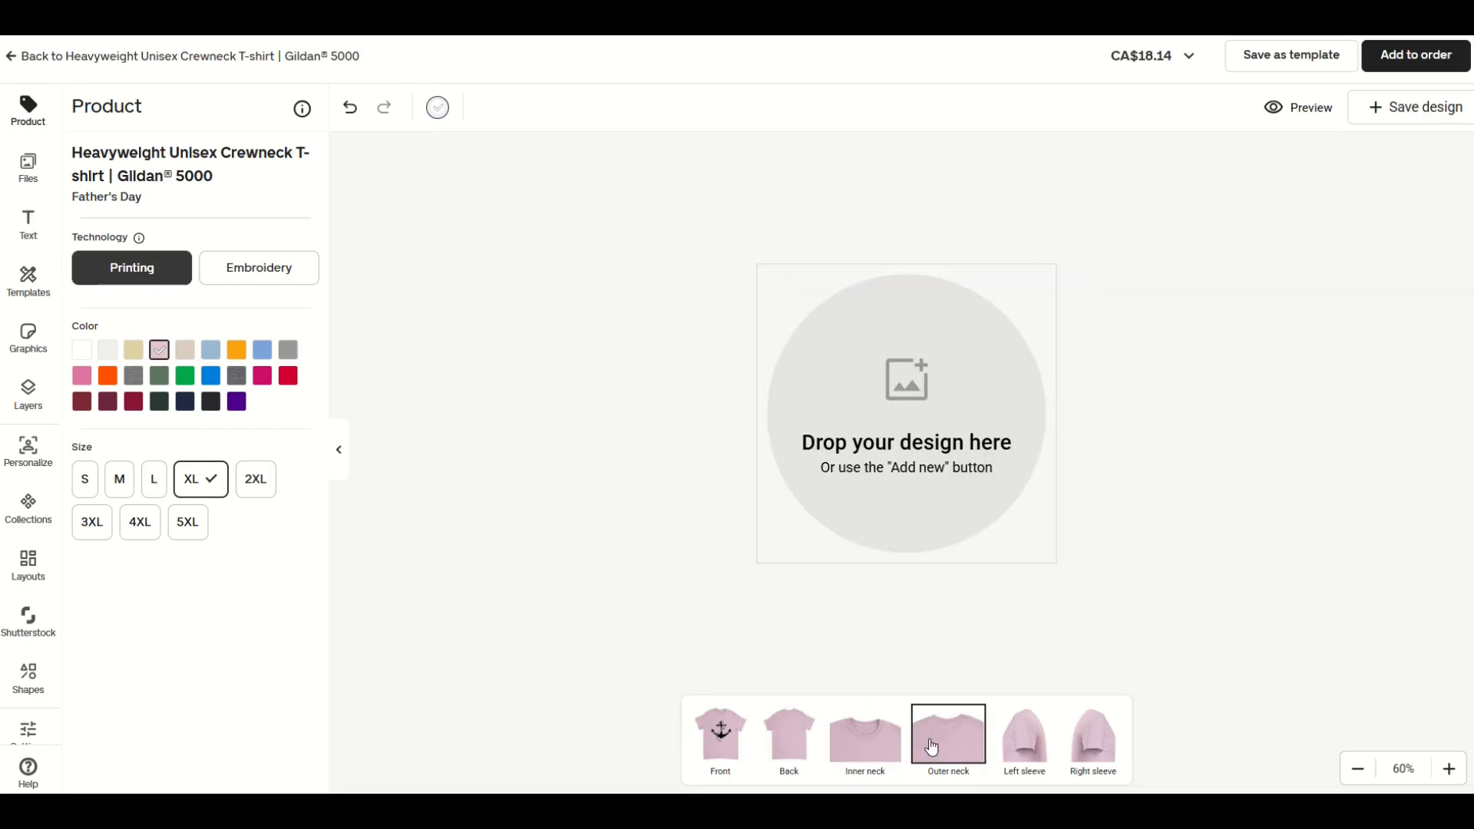
click(1011, 738)
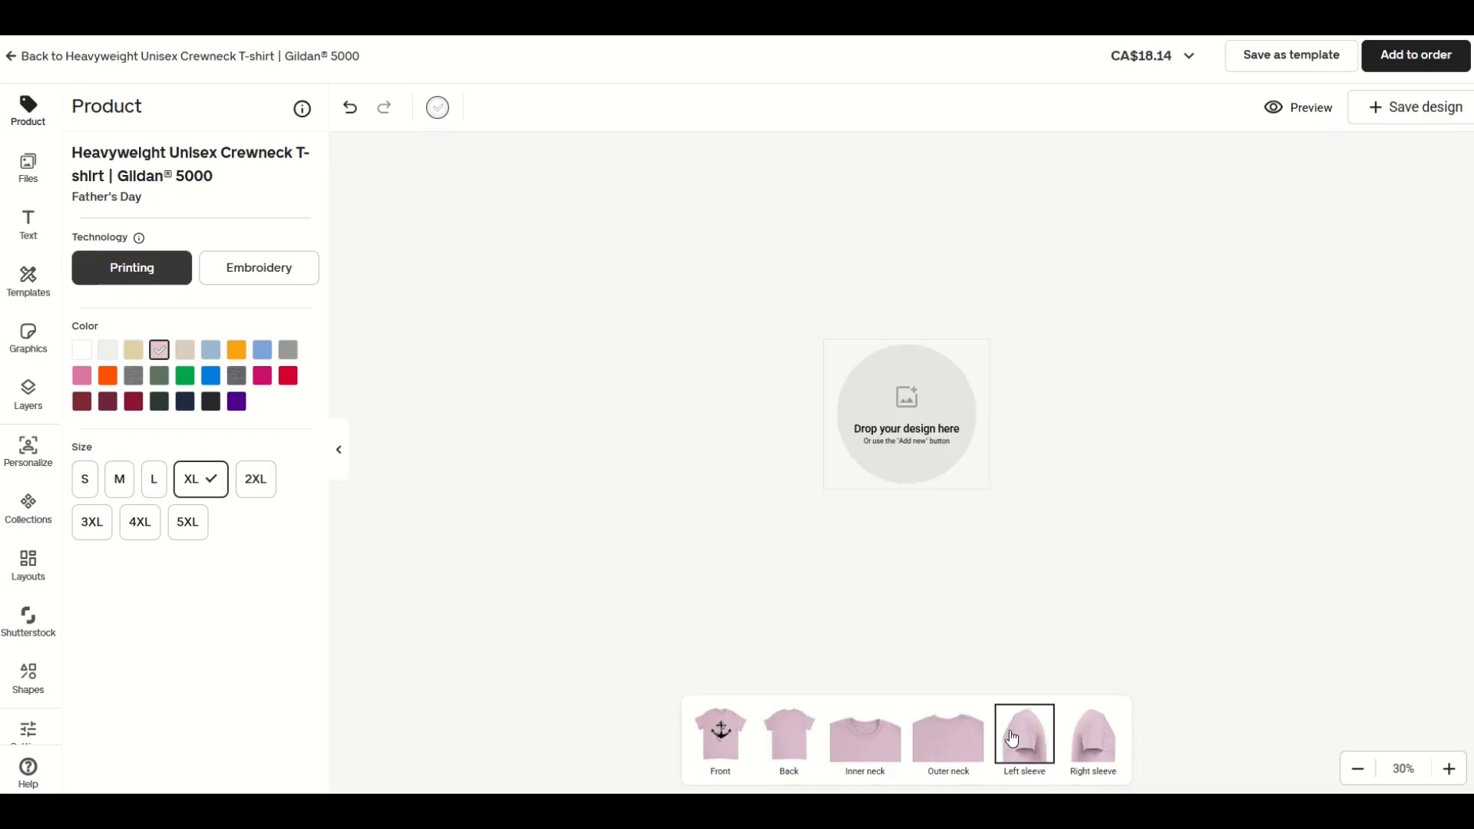
click(1095, 739)
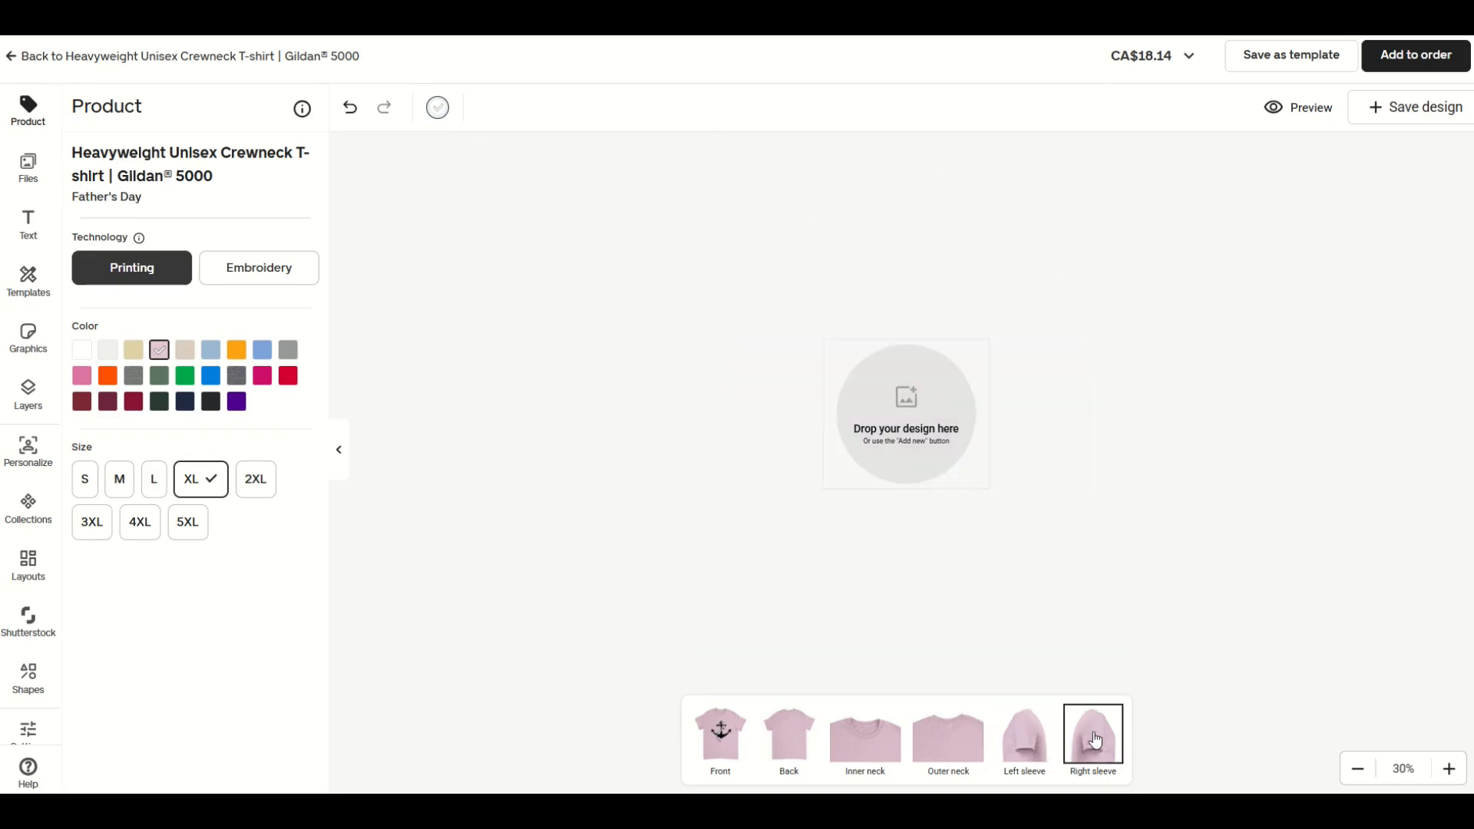